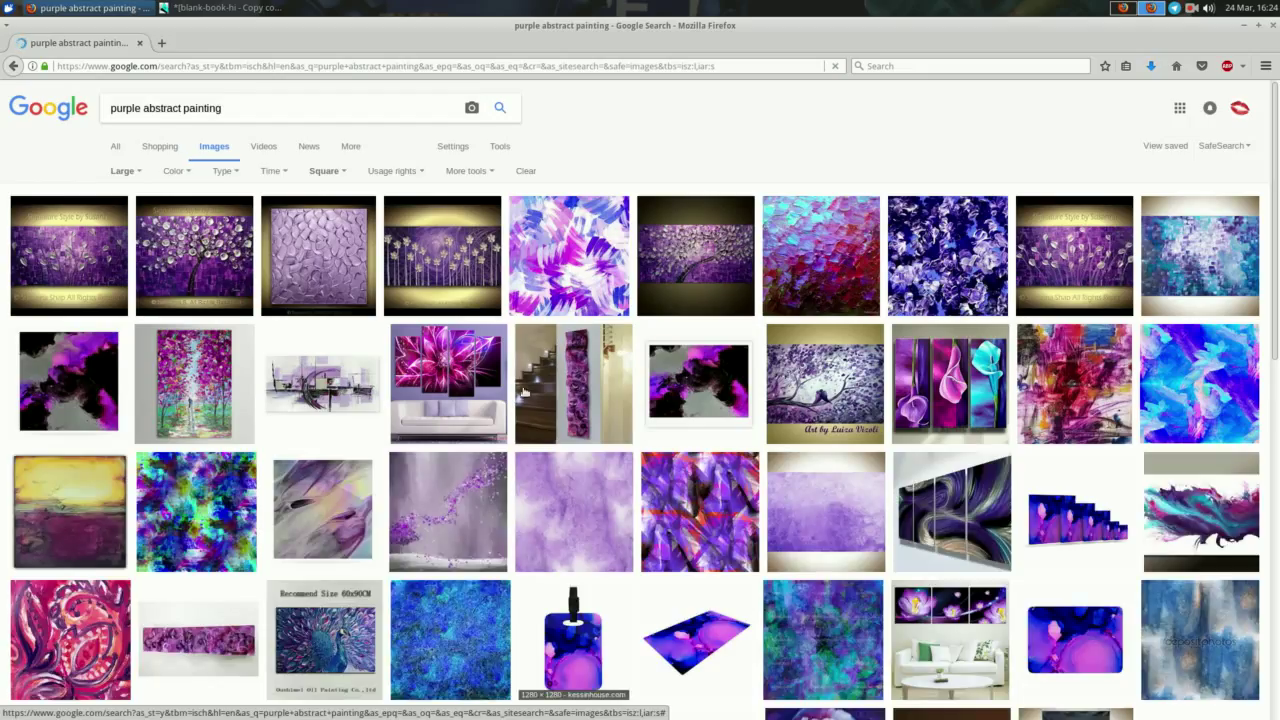
# - Browse the purple abstract painting image results and save the square pink abstract painting with purple patches to Downloads
pyautogui.scroll(-5, 540, 295)
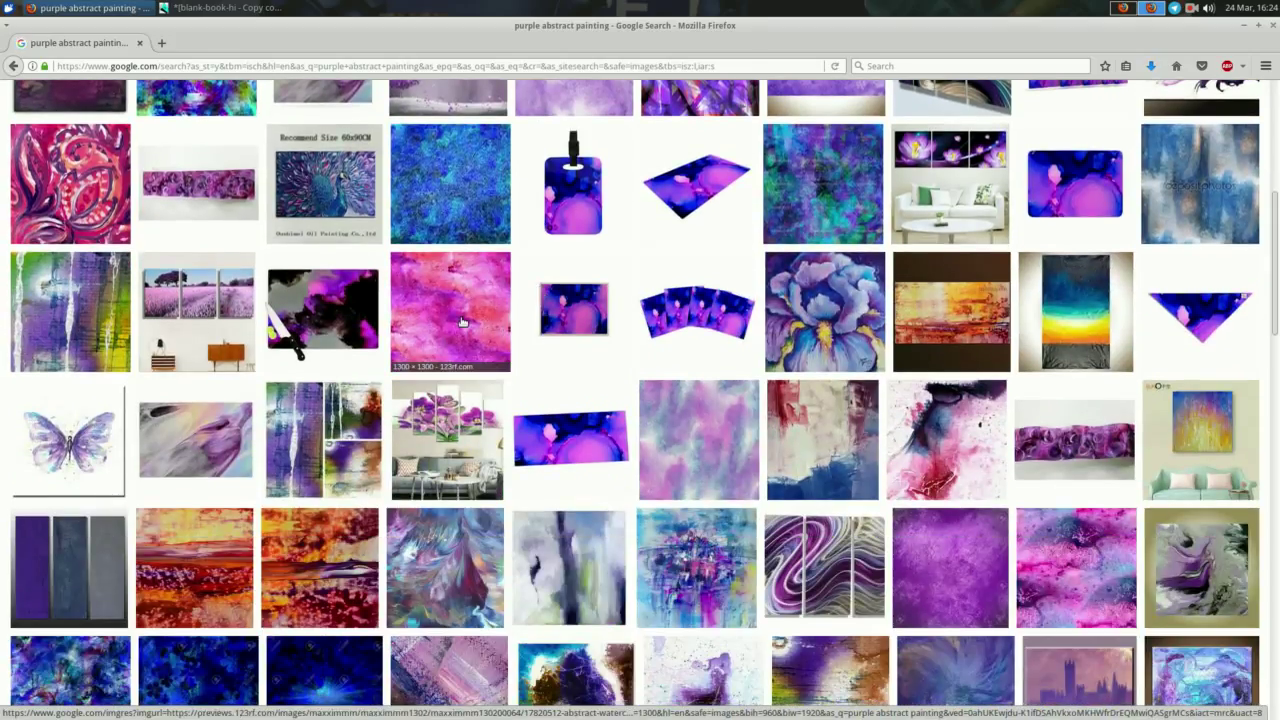
pyautogui.click(463, 322)
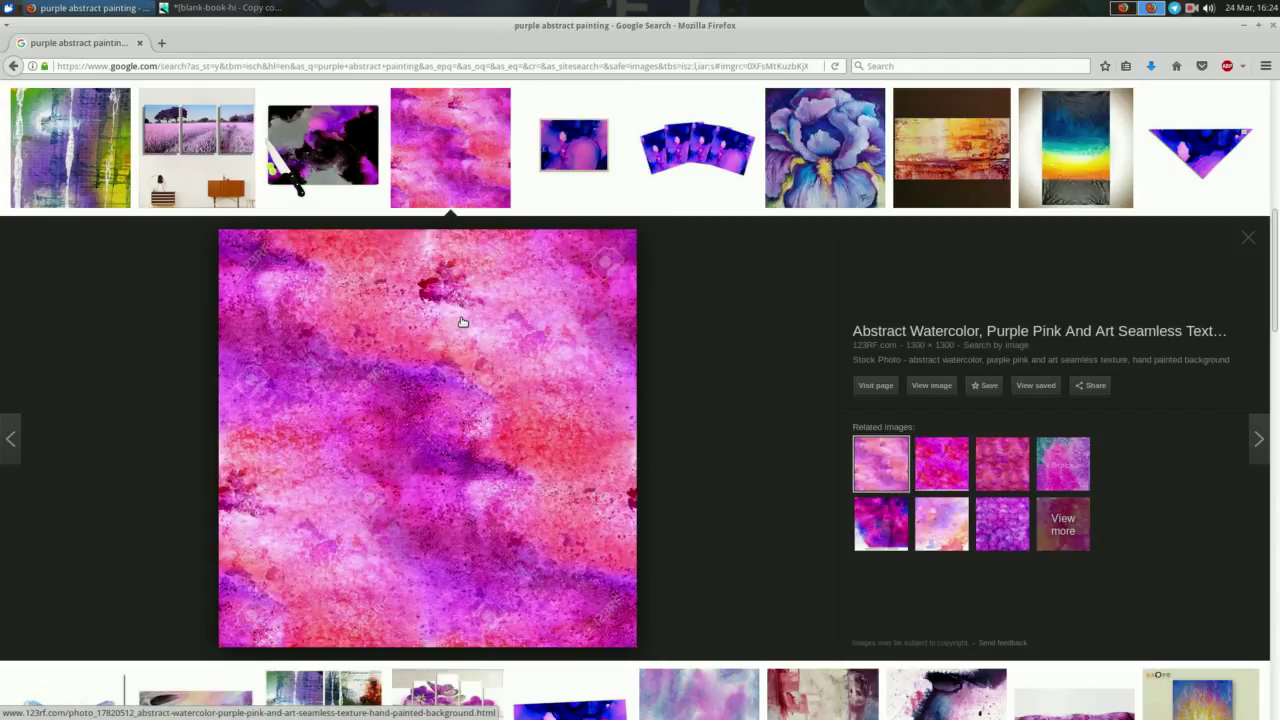
pyautogui.scroll(-10, 463, 322)
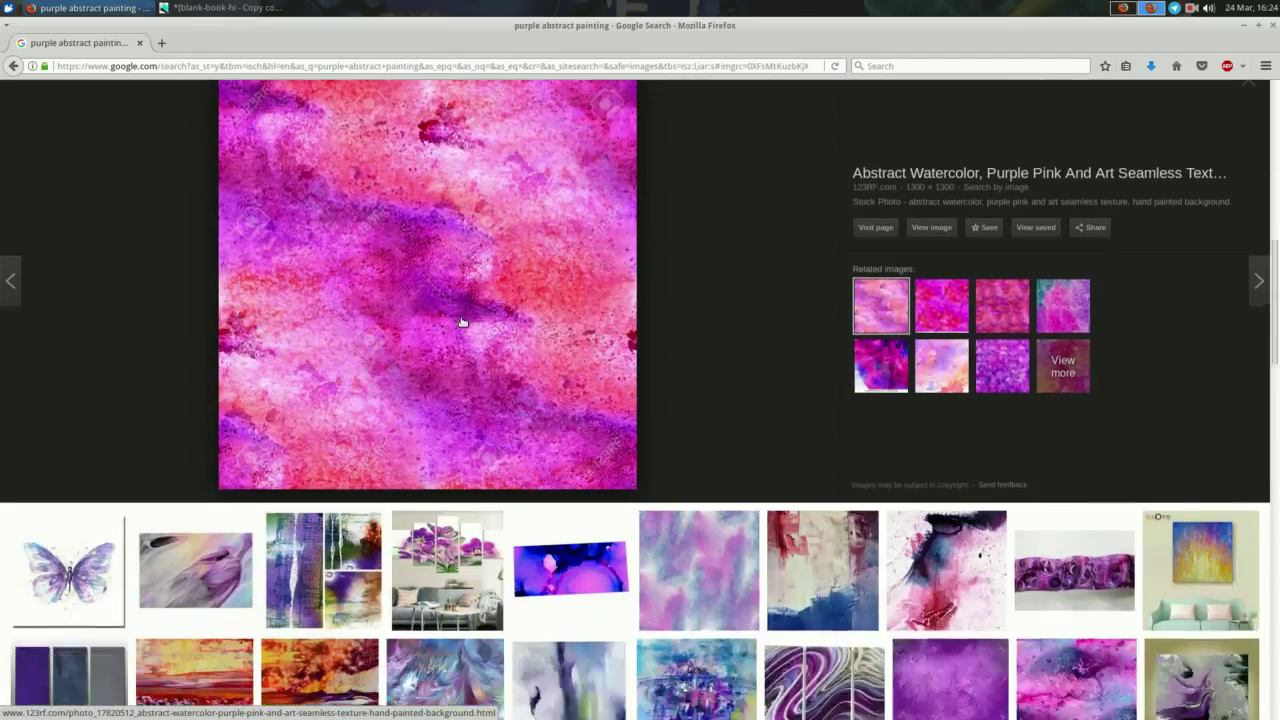
pyautogui.scroll(-10, 463, 321)
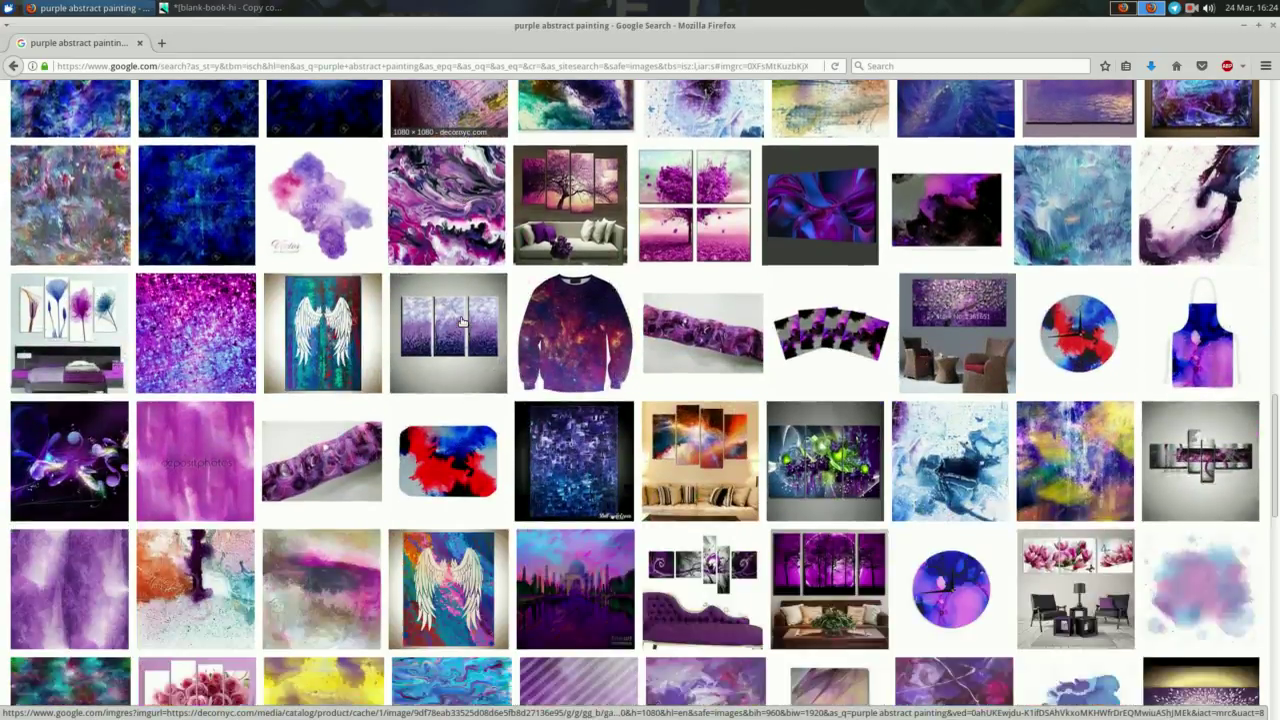
pyautogui.scroll(-10, 463, 321)
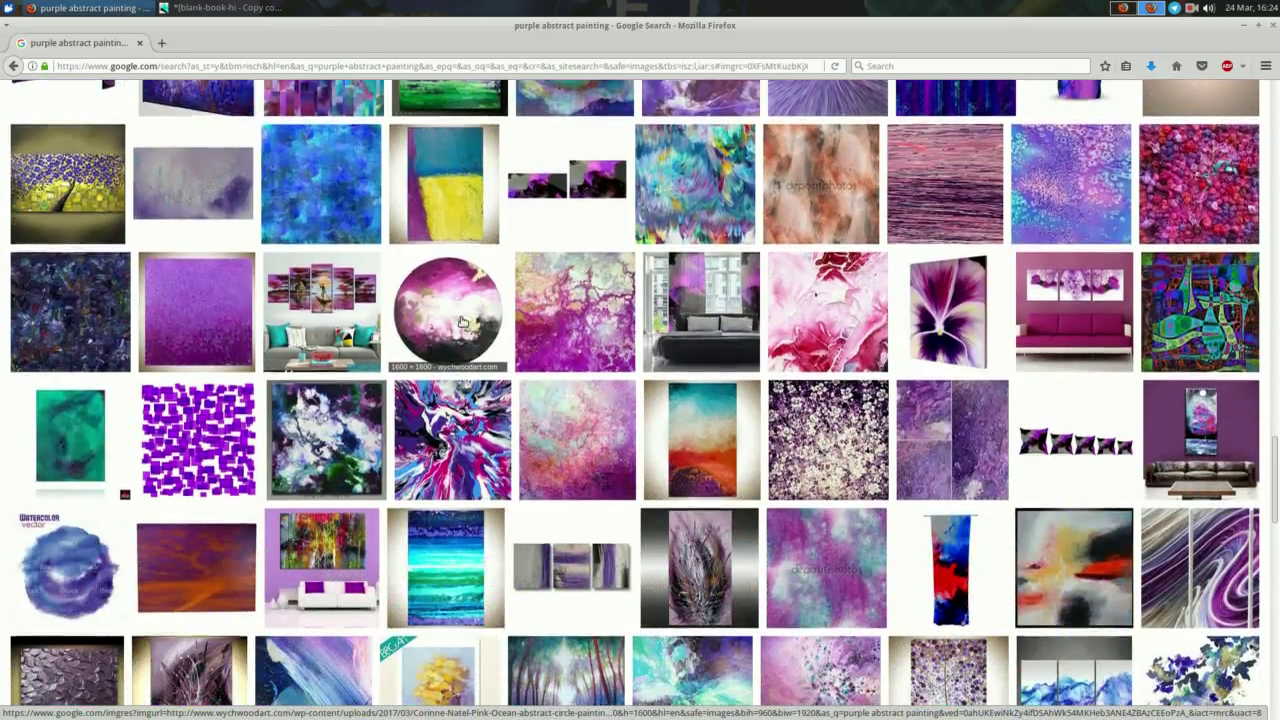
pyautogui.scroll(-2, 463, 321)
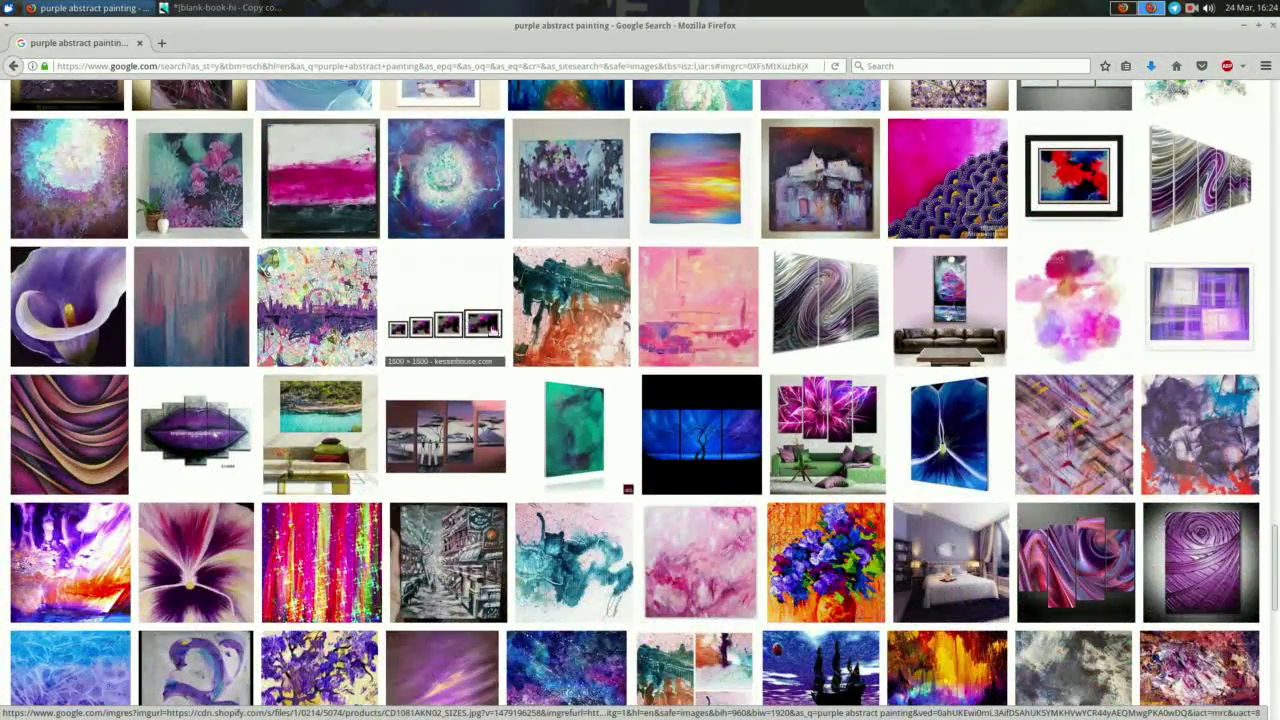
pyautogui.click(706, 314)
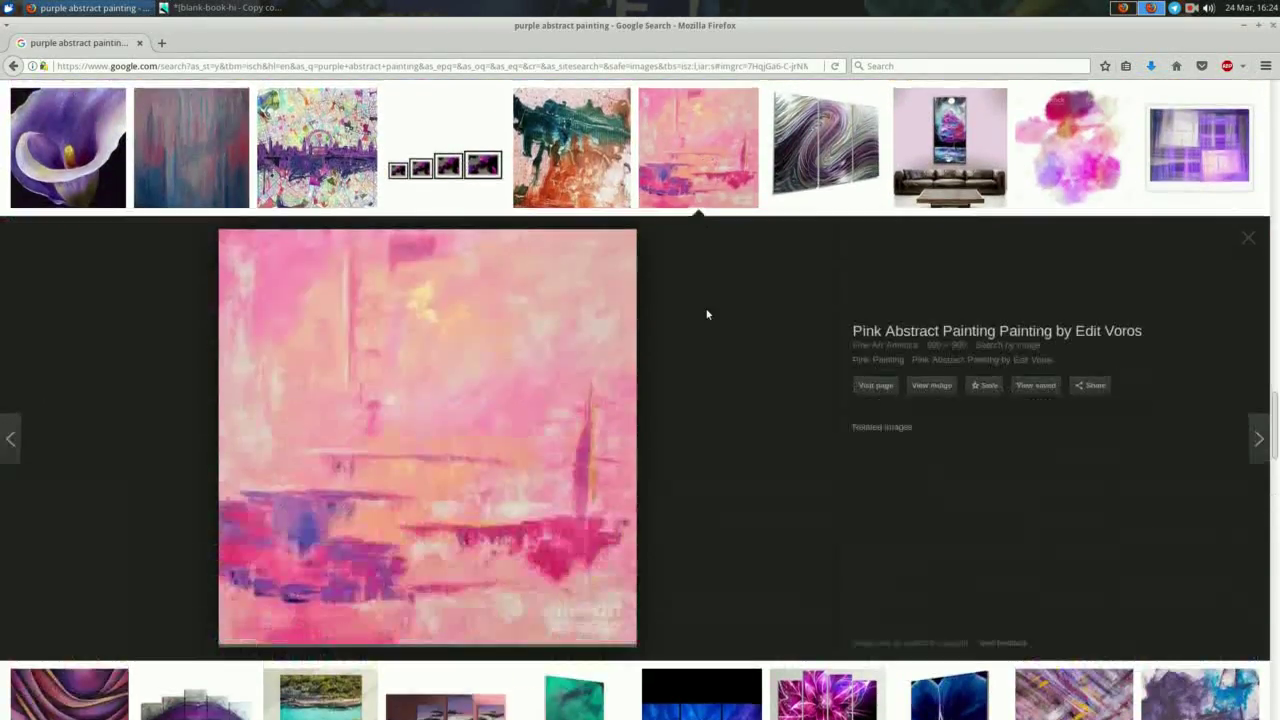
pyautogui.rightClick(451, 354)
pyautogui.click(549, 511)
pyautogui.press('Return')
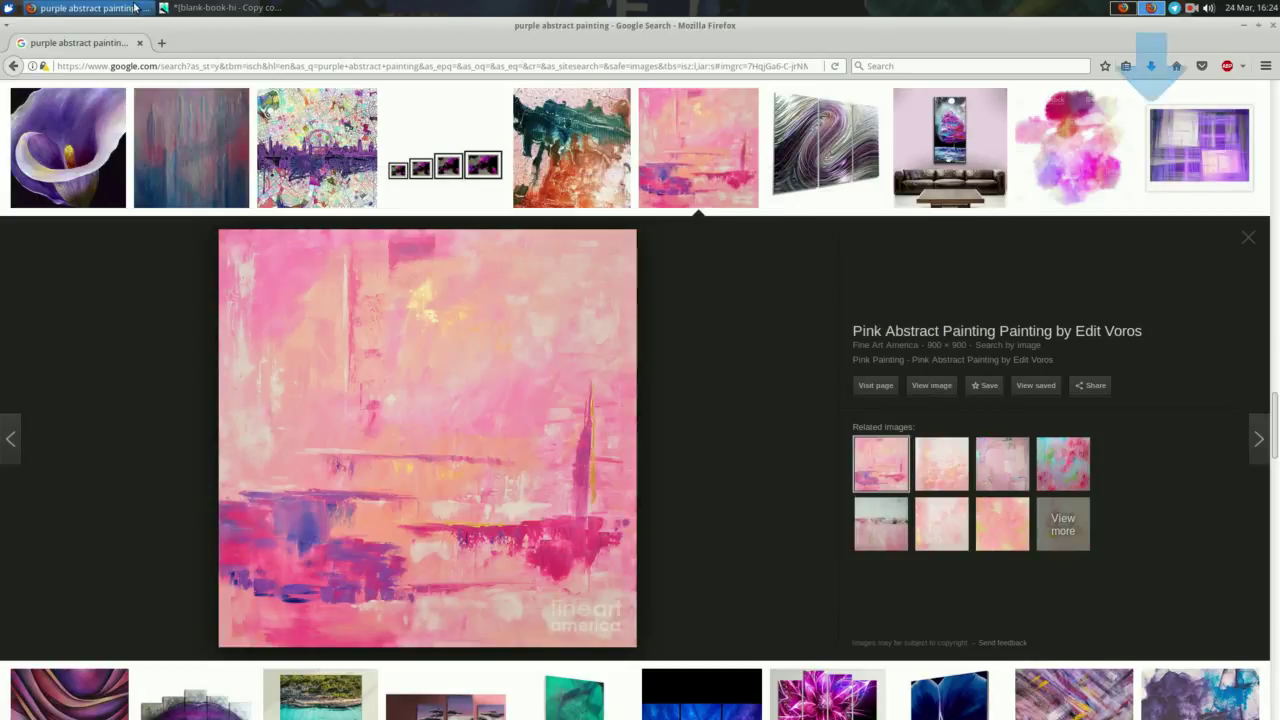
# - Switch to GIMP and open the downloaded pink abstract painting as a separate image
pyautogui.click(215, 8)
pyautogui.rightClick(240, 162)
pyautogui.moveTo(255, 174)
pyautogui.click(450, 226)
pyautogui.doubleClick(383, 211)
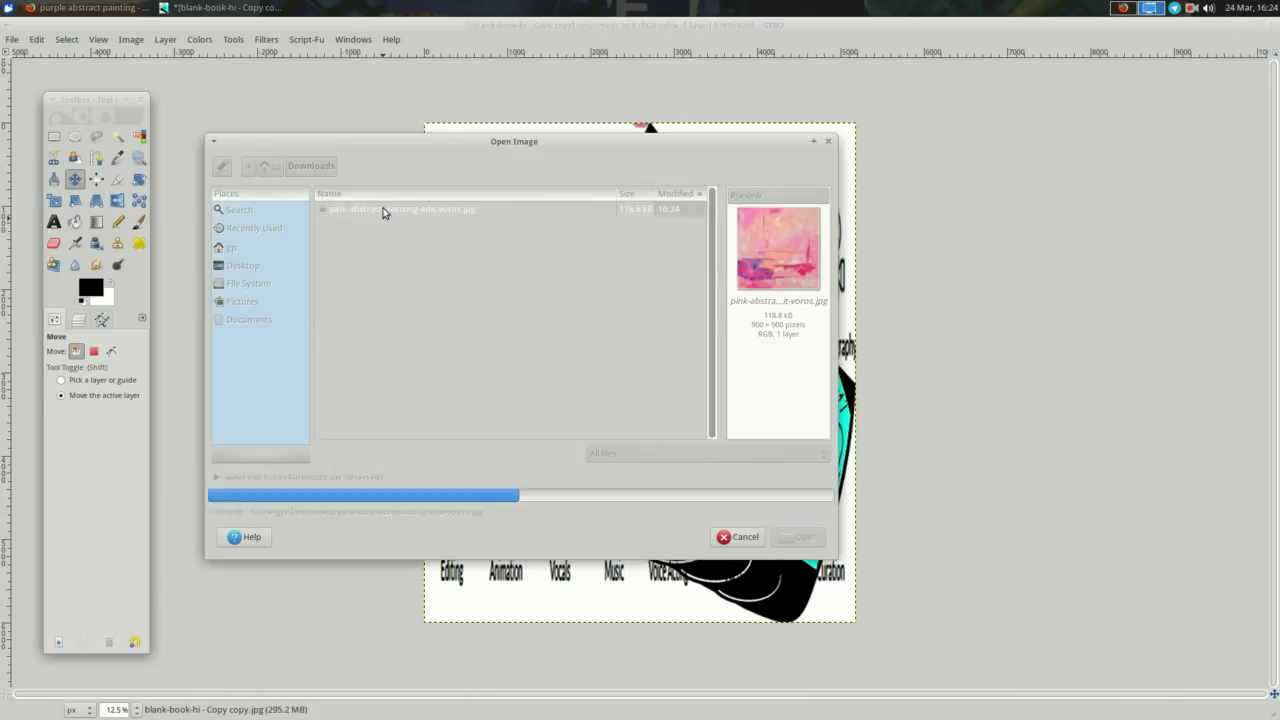
# - Scale the pink painting image to 6000 × 6000 pixels
pyautogui.moveTo(903, 33); pyautogui.dragTo(684, 116)
pyautogui.rightClick(698, 176)
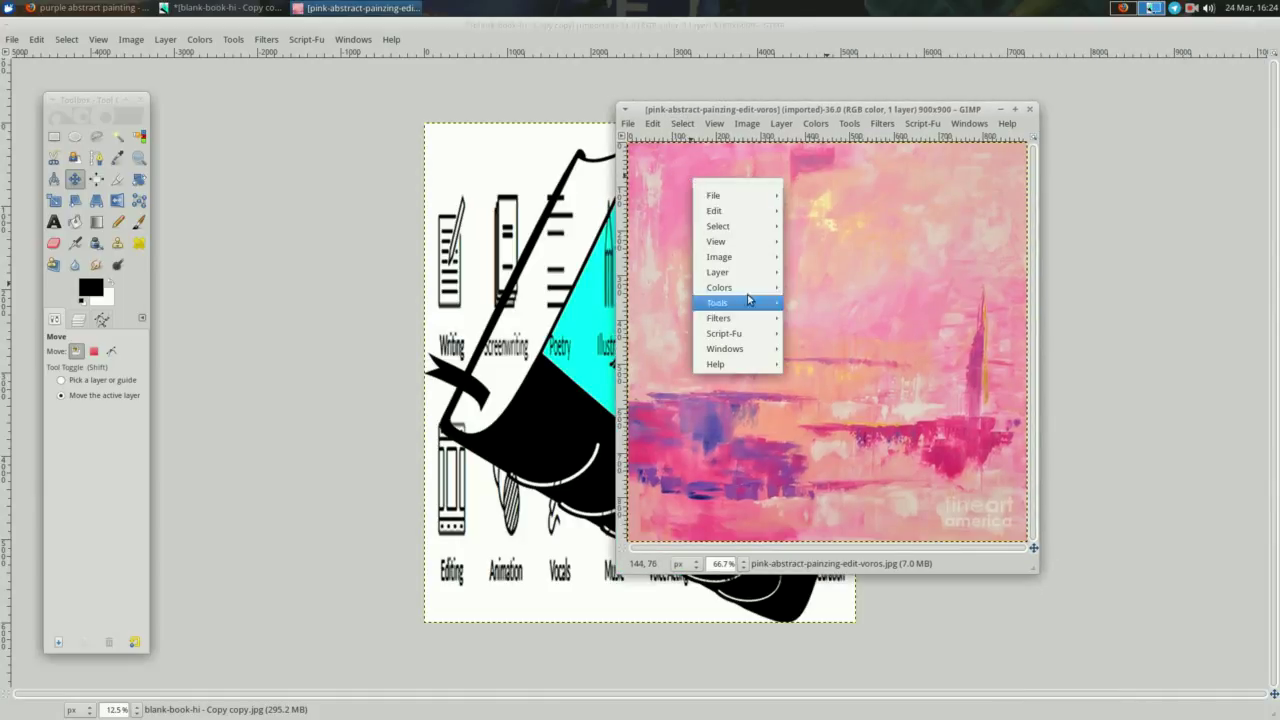
pyautogui.moveTo(720, 254)
pyautogui.click(830, 376)
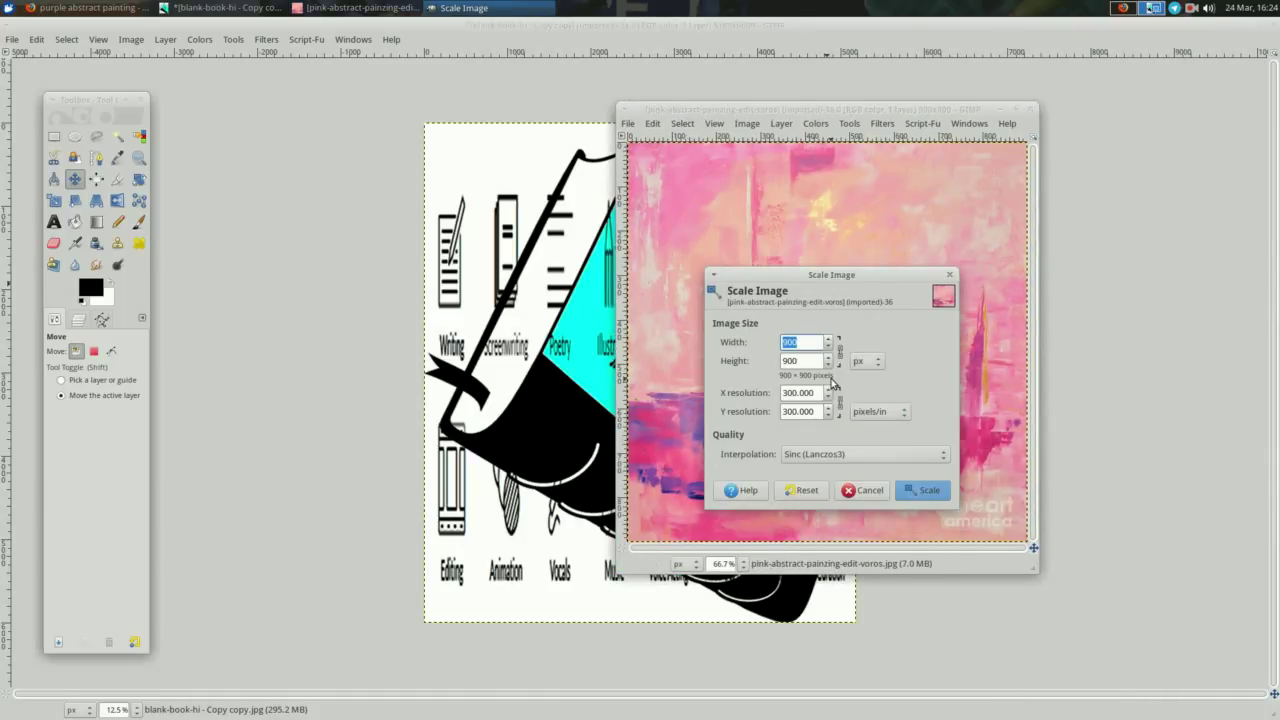
pyautogui.click(929, 490)
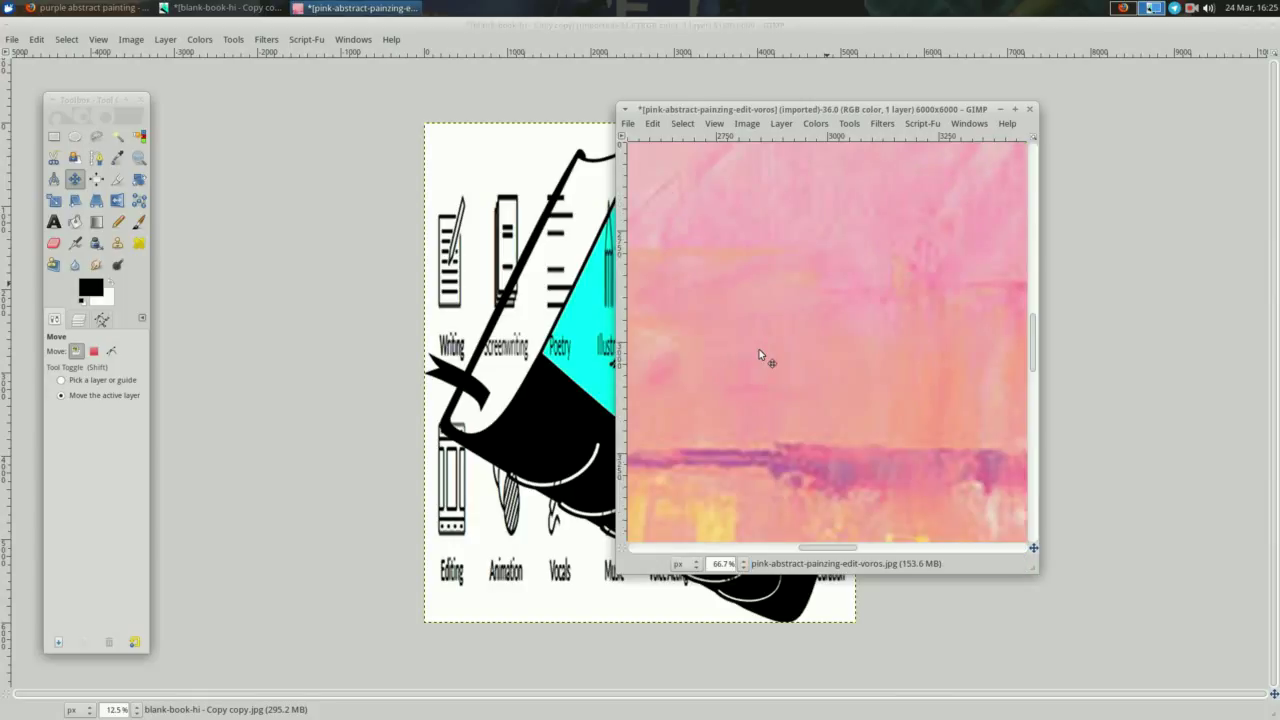
# - Cut the scaled pink painting to the clipboard and close its image, discarding the changes
pyautogui.hotkey('ctrl', 'x')
pyautogui.click(1029, 108)
pyautogui.click(768, 405)
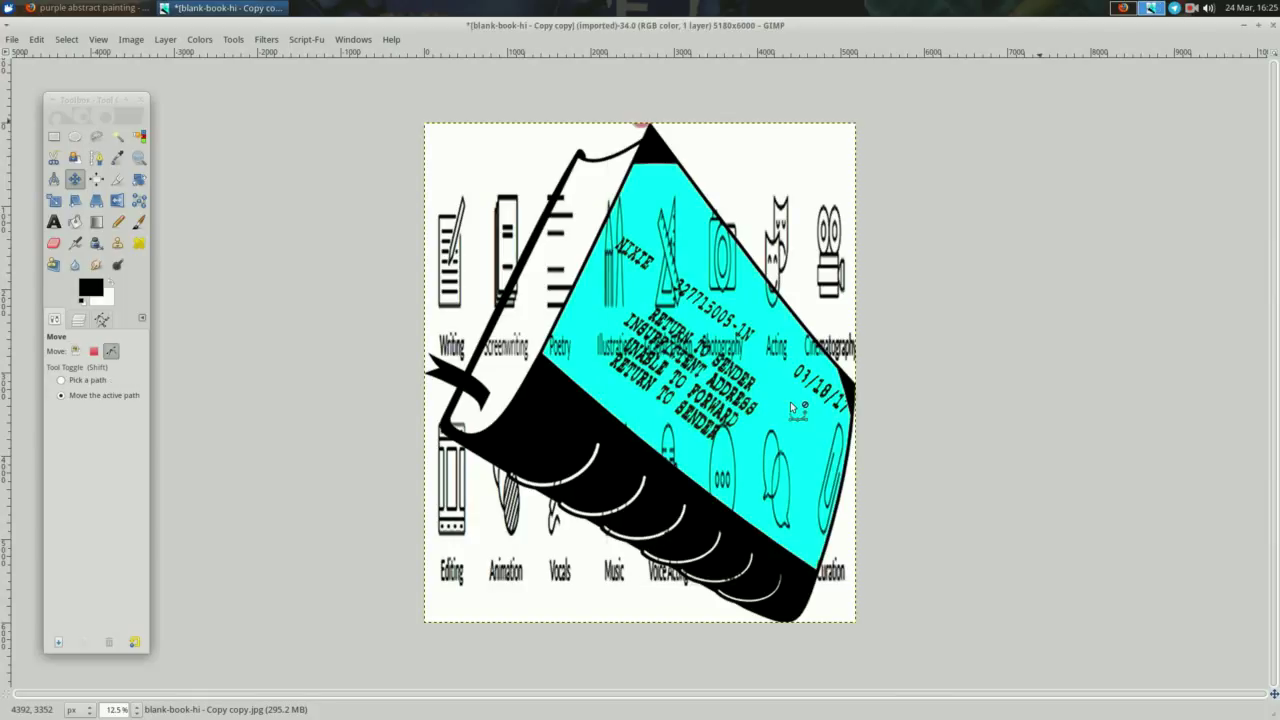
# - Paste the pink painting into the book image as a new hidden layer and duplicate the book layer
pyautogui.hotkey('ctrl', 'v')
pyautogui.click(78, 319)
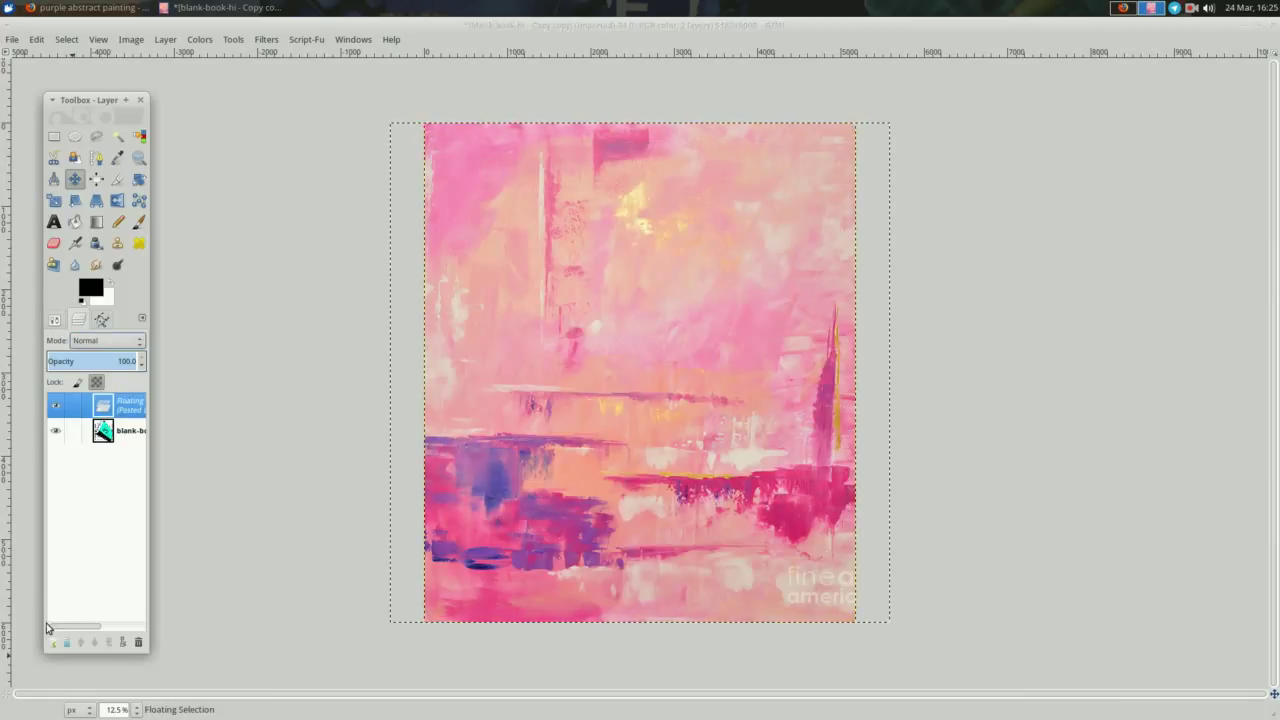
pyautogui.click(55, 405)
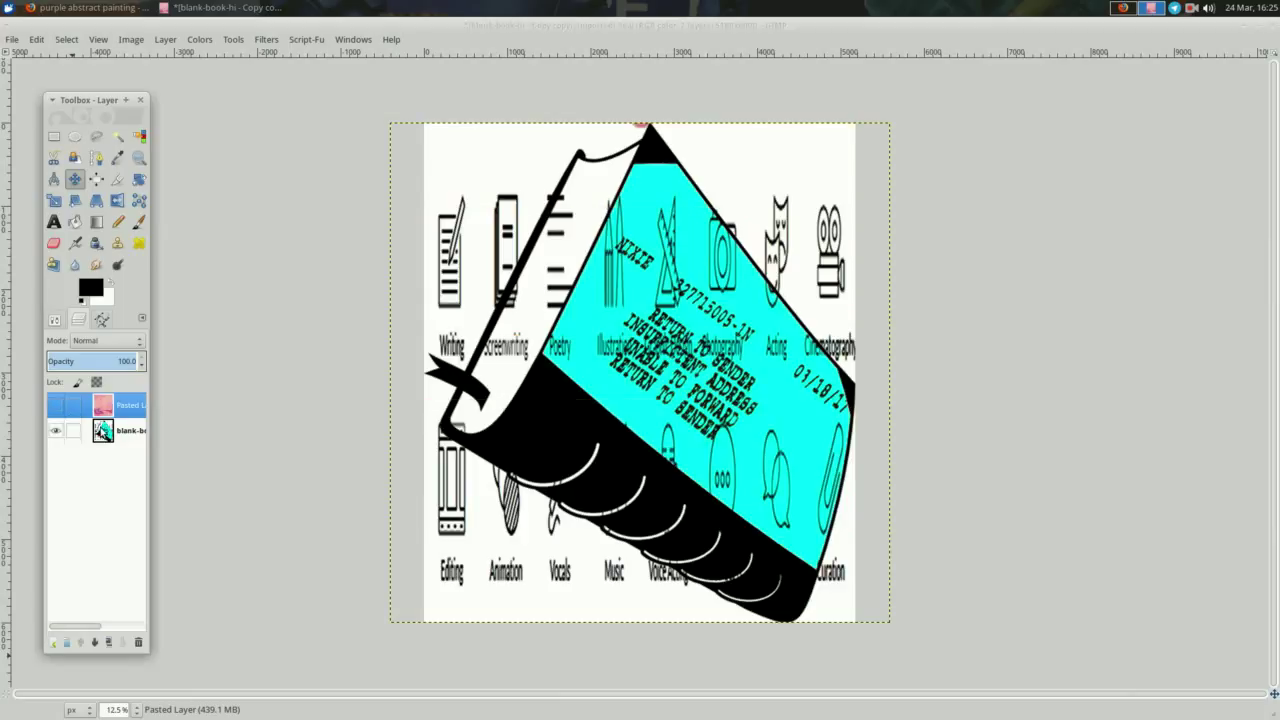
pyautogui.click(110, 643)
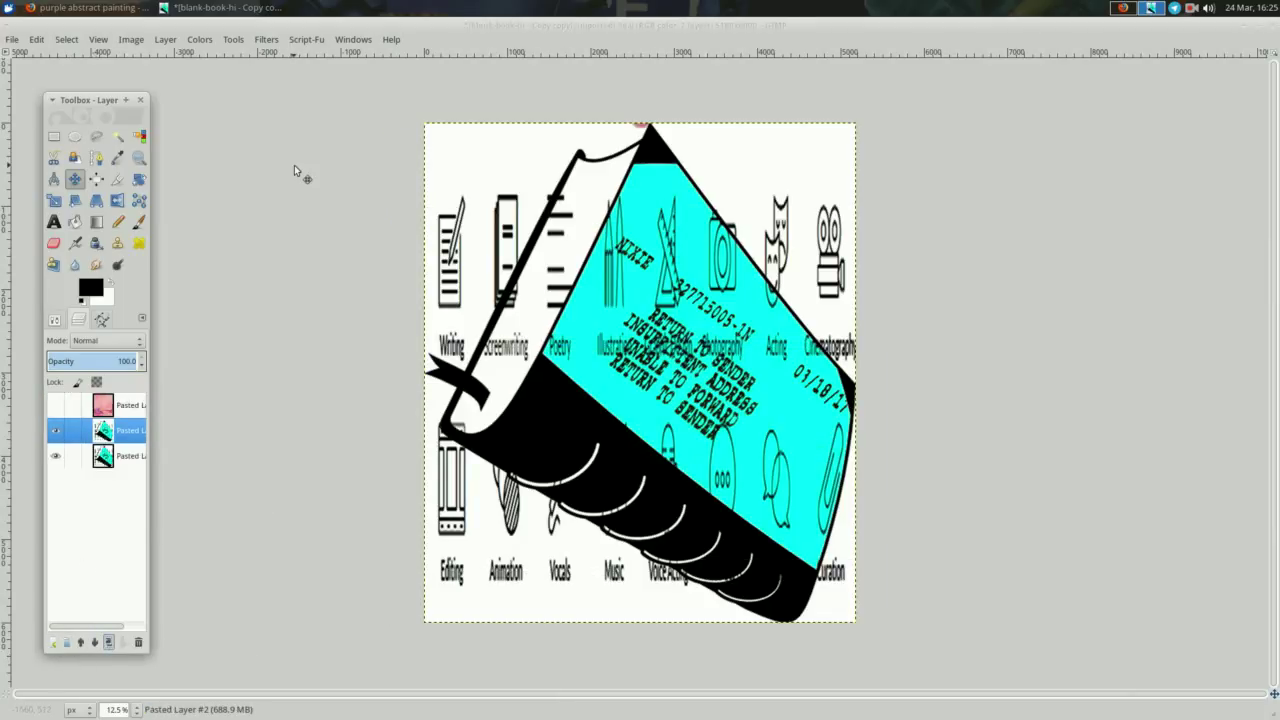
# - Select the book's cyan cover by color and copy the matching area of the pink painting into a new layer
pyautogui.click(139, 136)
pyautogui.click(614, 395)
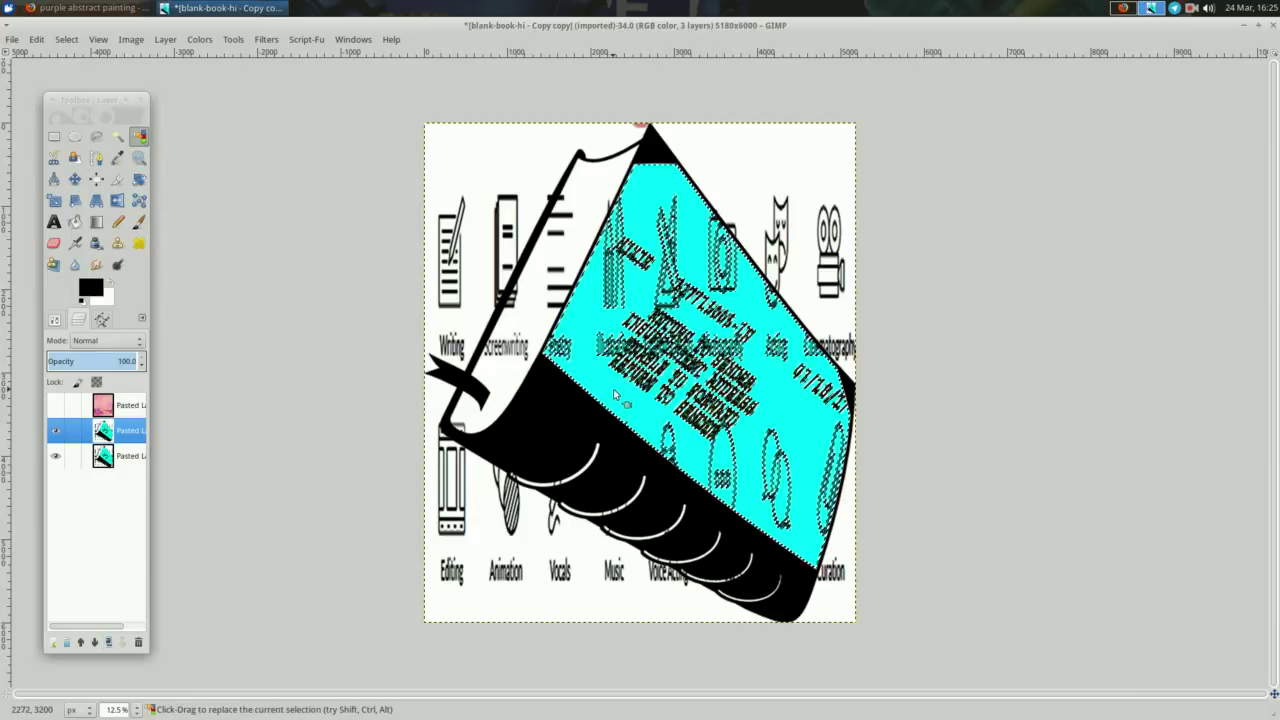
pyautogui.hotkey('ctrl', 'c')
pyautogui.hotkey('ctrl', 'v')
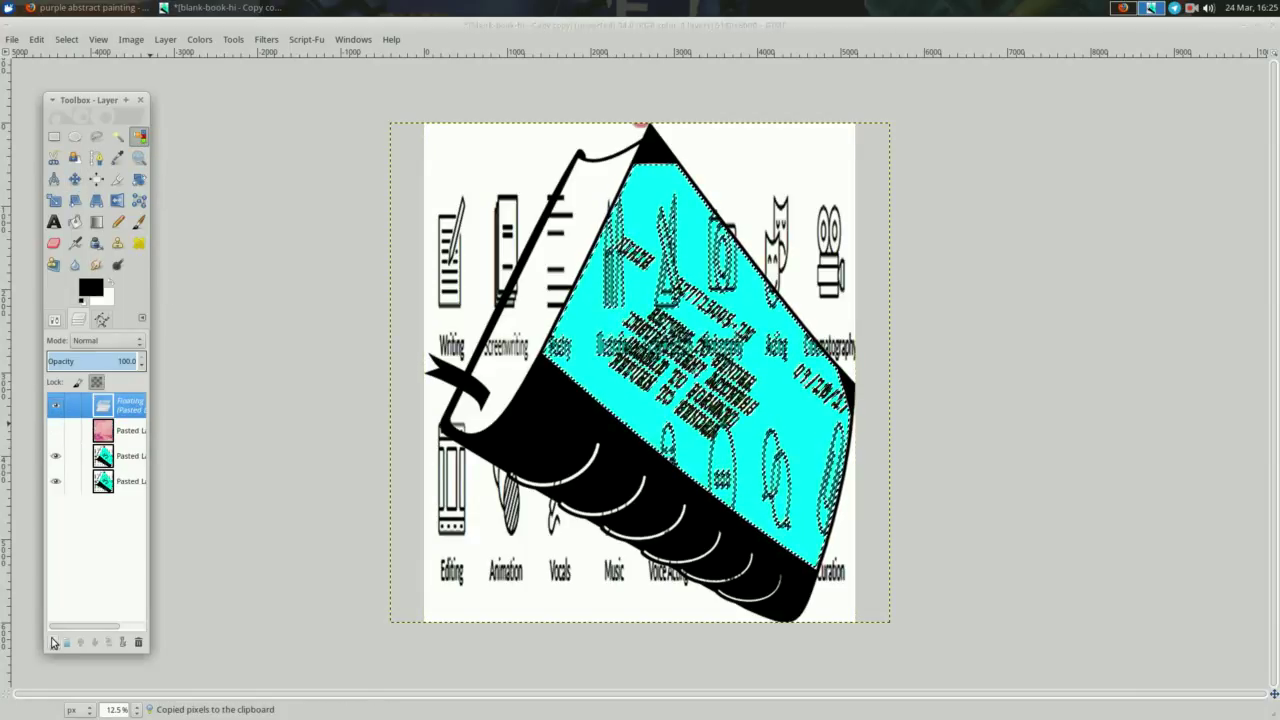
pyautogui.click(53, 642)
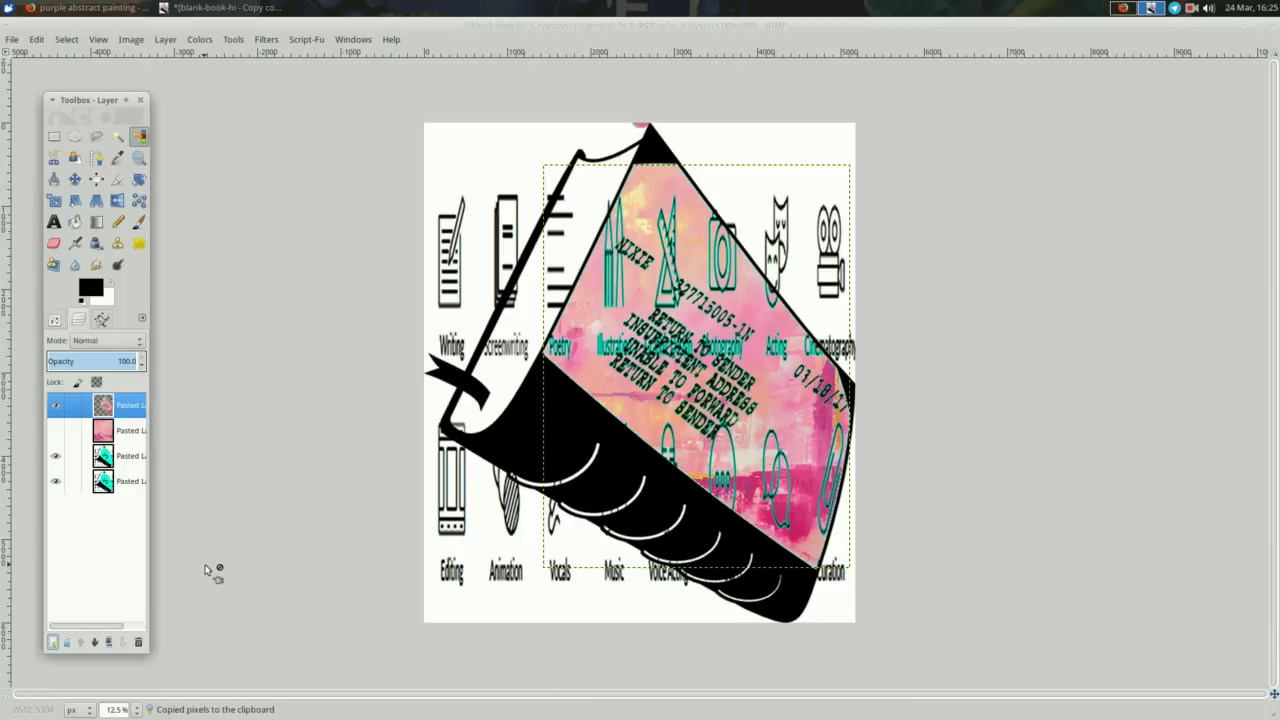
# - Reselect the cyan cover on the duplicated book layer and copy the pink painting's matching area into another new layer
pyautogui.click(57, 320)
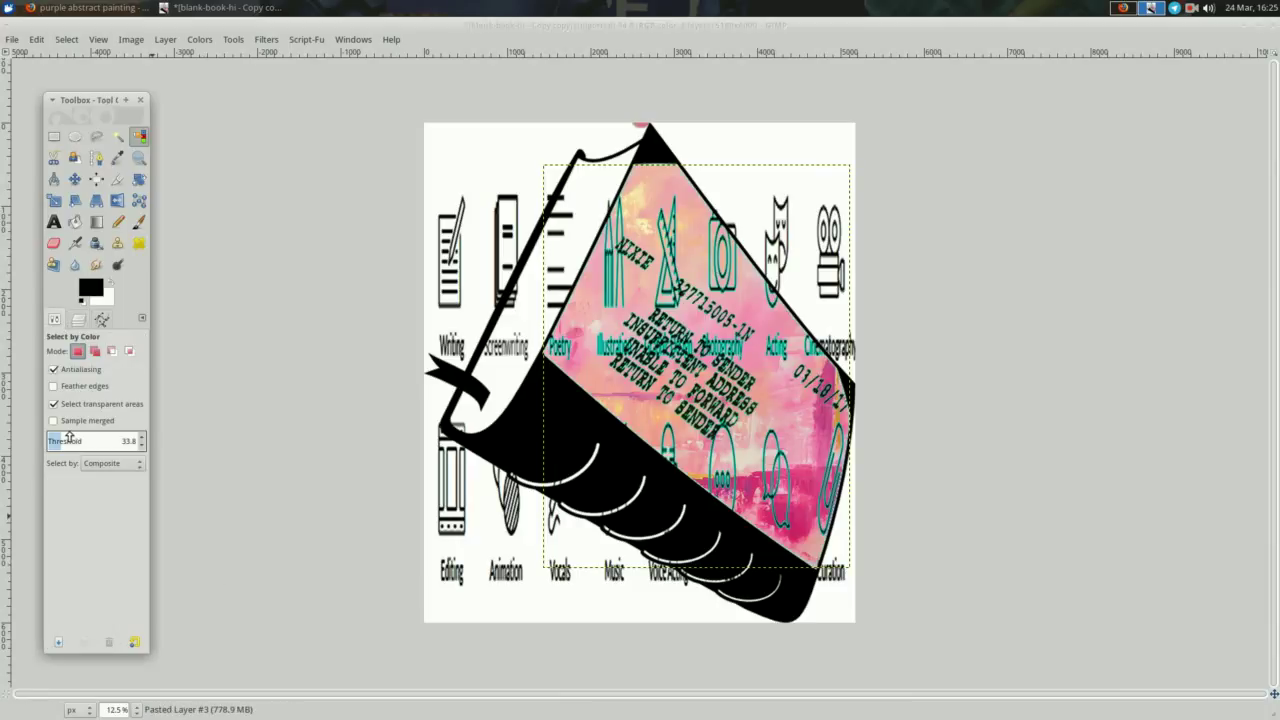
pyautogui.click(79, 321)
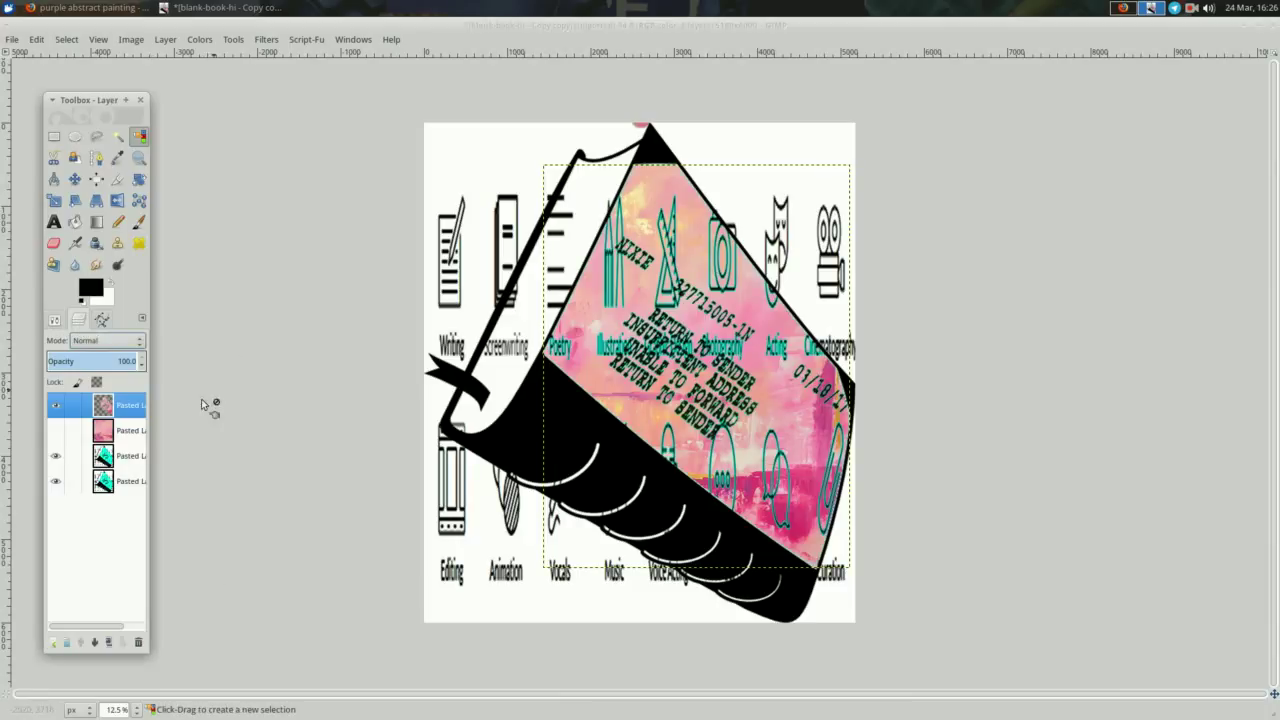
pyautogui.click(127, 457)
pyautogui.click(590, 383)
pyautogui.click(128, 432)
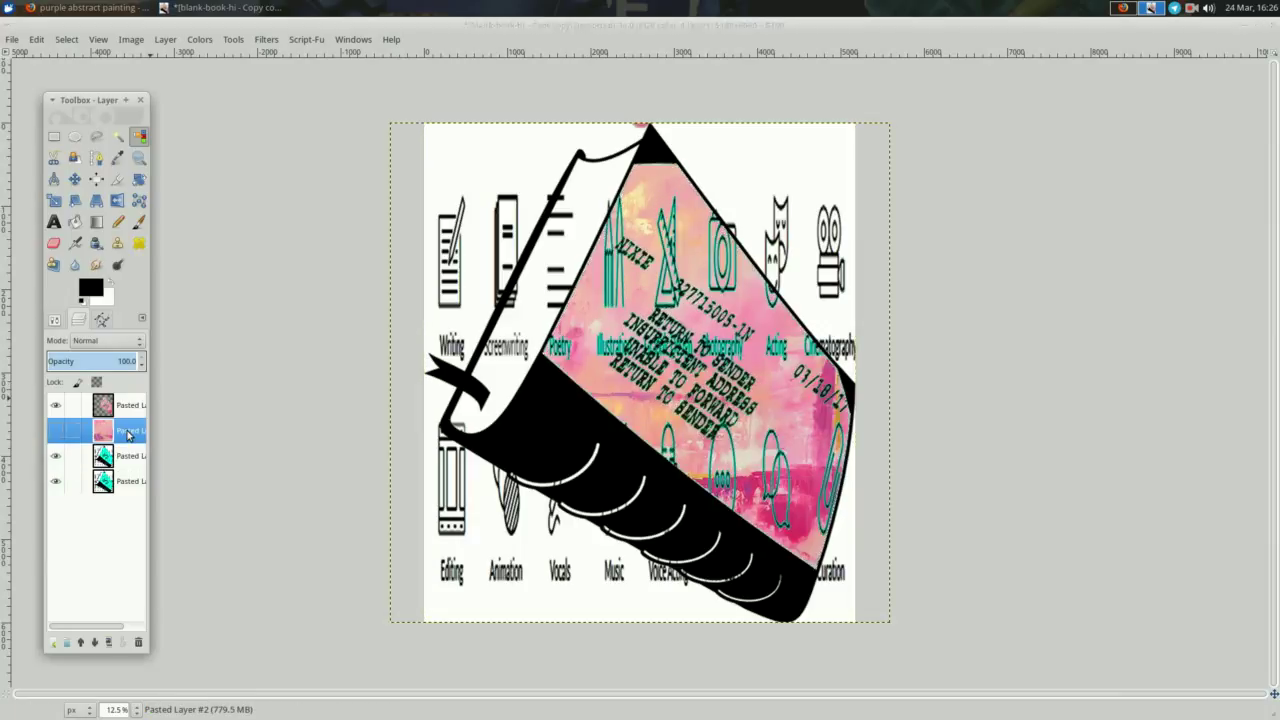
pyautogui.hotkey('ctrl', 'c')
pyautogui.hotkey('ctrl', 'v')
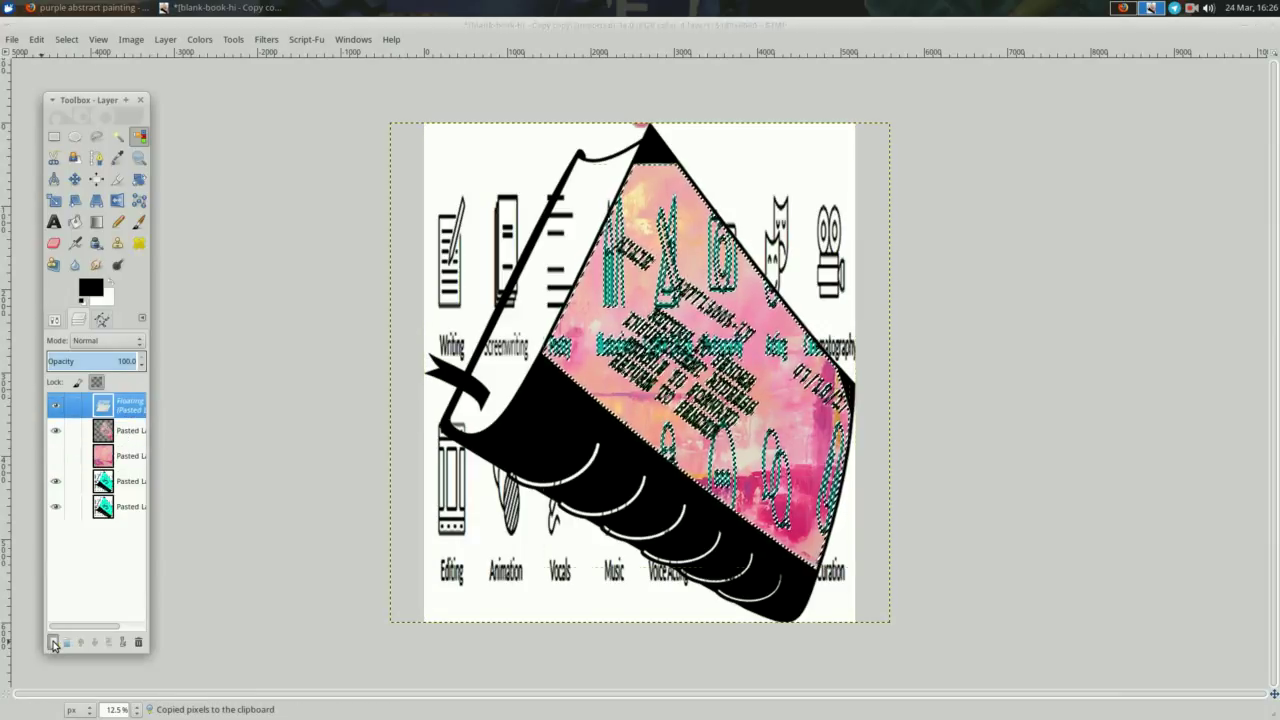
pyautogui.click(54, 645)
# - Invert the colors of the newly pasted painting cutout layer
pyautogui.rightClick(221, 436)
pyautogui.moveTo(250, 544)
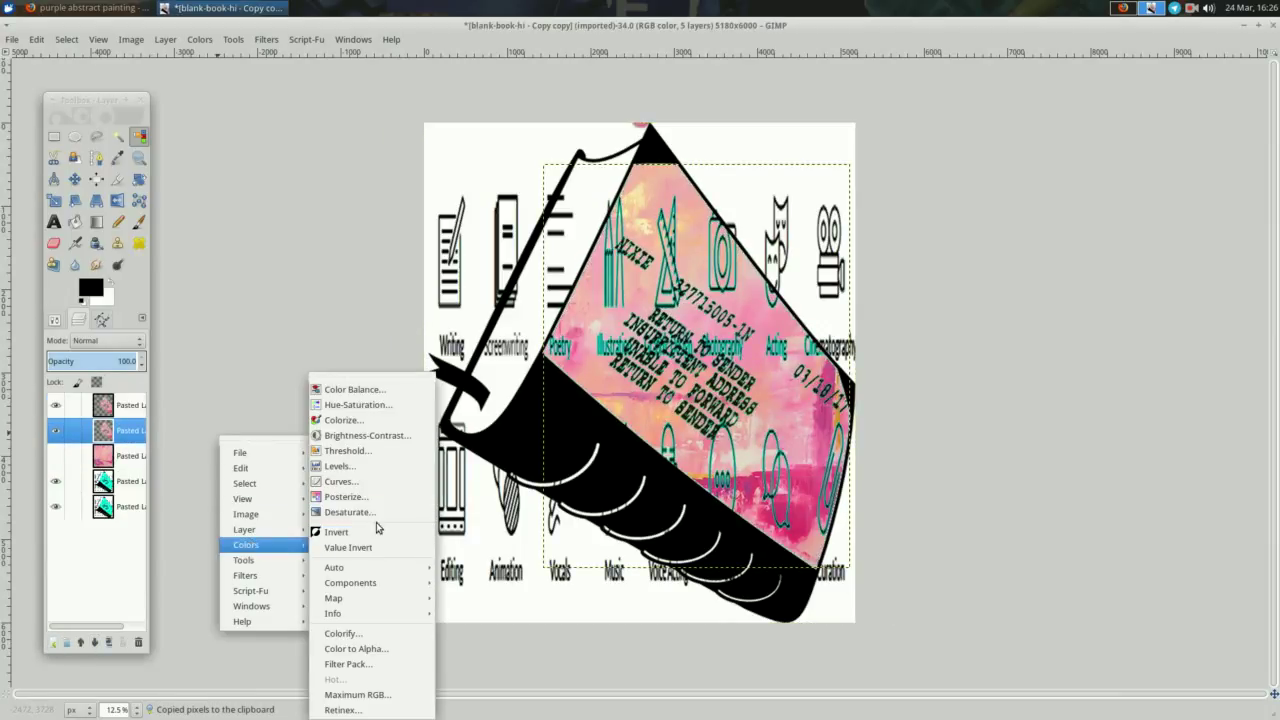
pyautogui.click(370, 532)
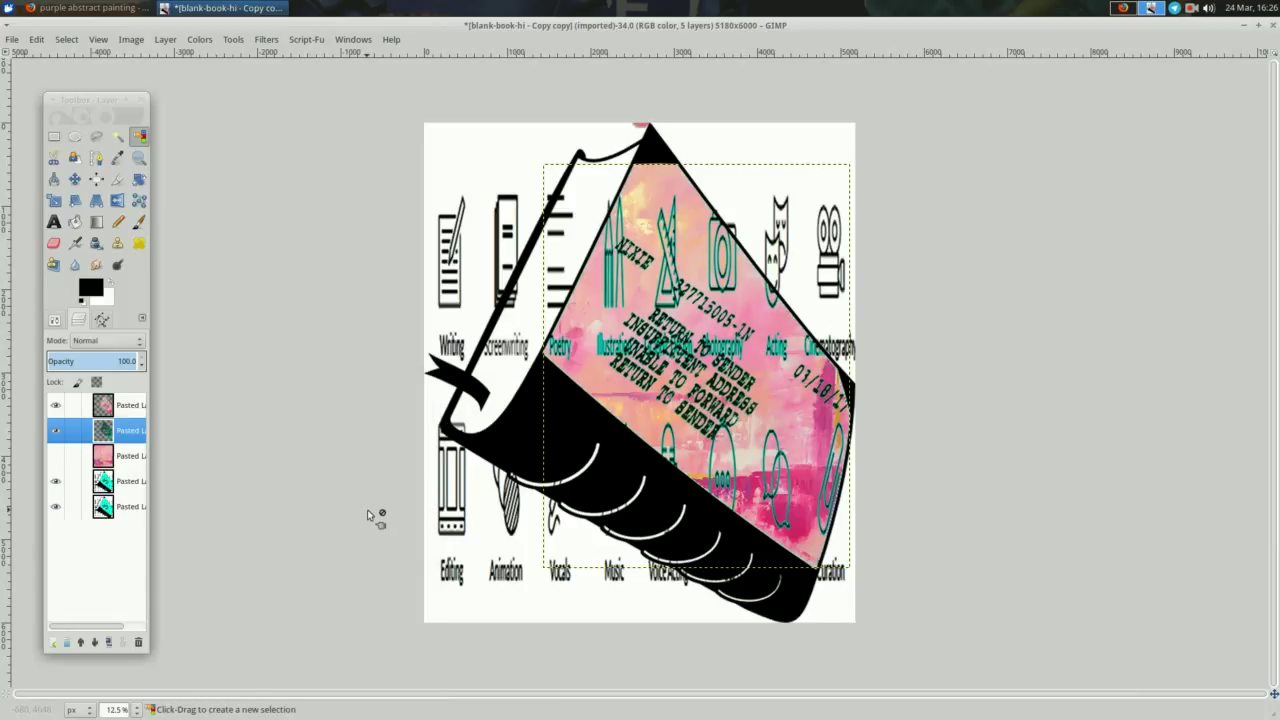
# - Switch to Firefox, find the pink and light blue abstract painting in the image results, and save it to Downloads
pyautogui.click(90, 7)
pyautogui.scroll(-5, 380, 230)
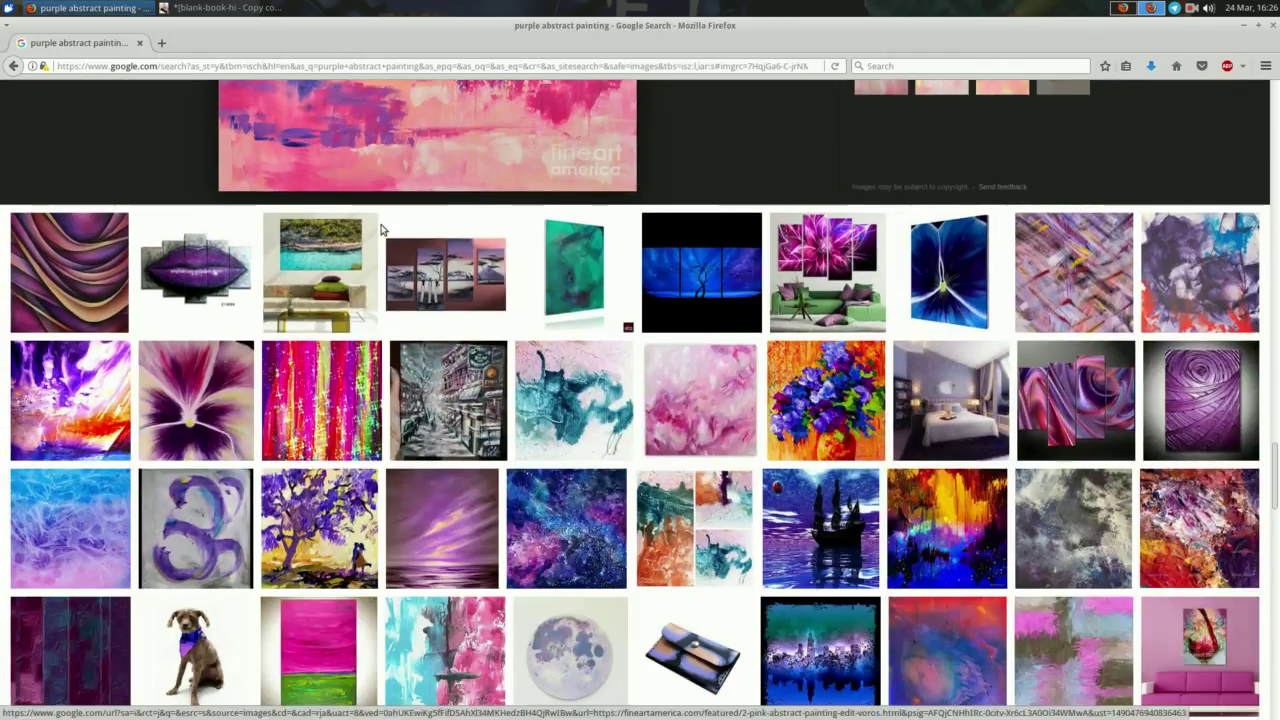
pyautogui.scroll(-6, 380, 230)
pyautogui.click(443, 250)
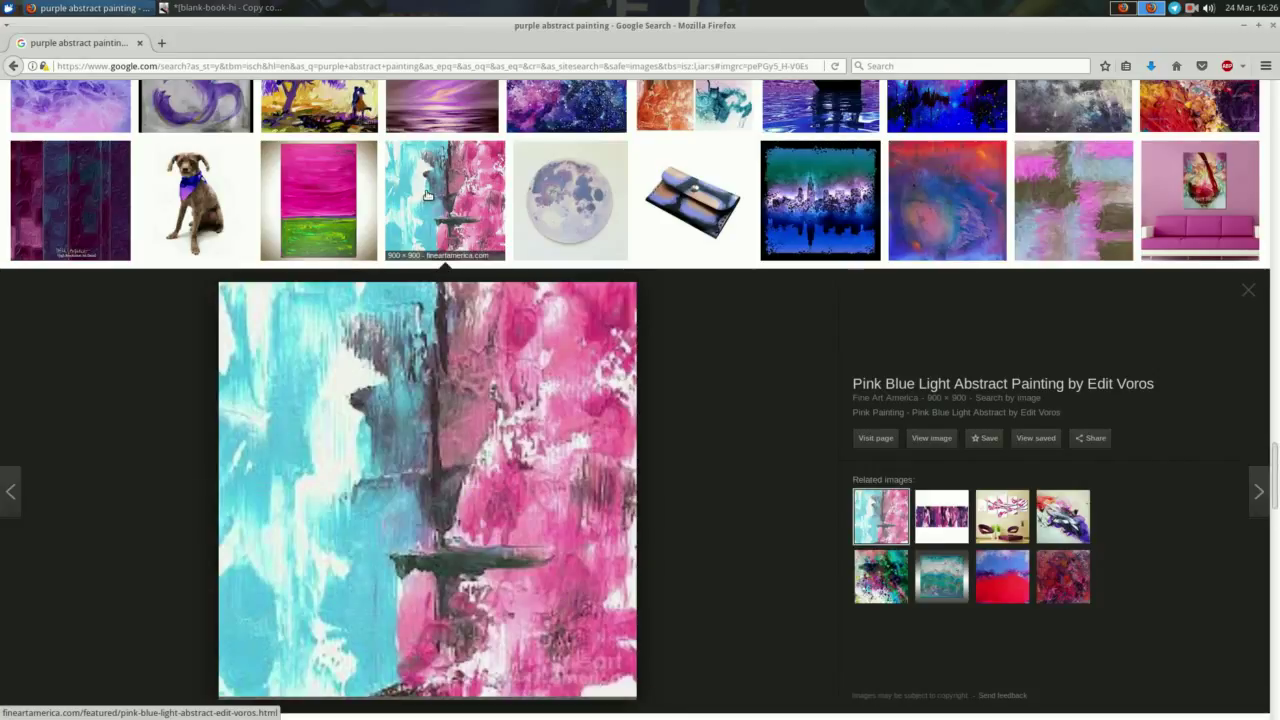
pyautogui.rightClick(408, 248)
pyautogui.click(466, 372)
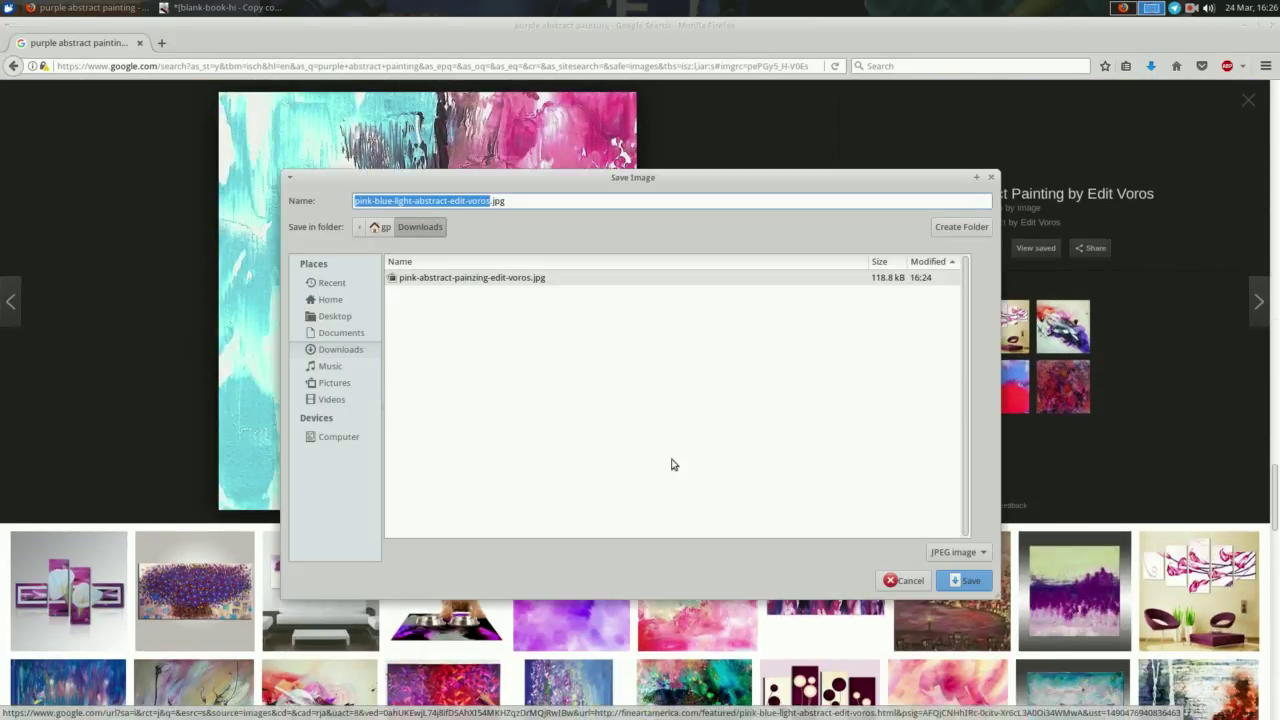
pyautogui.click(968, 580)
# - Return to GIMP and open the downloaded pink and light blue painting as a separate image
pyautogui.click(193, 7)
pyautogui.rightClick(330, 137)
pyautogui.moveTo(345, 150)
pyautogui.click(457, 189)
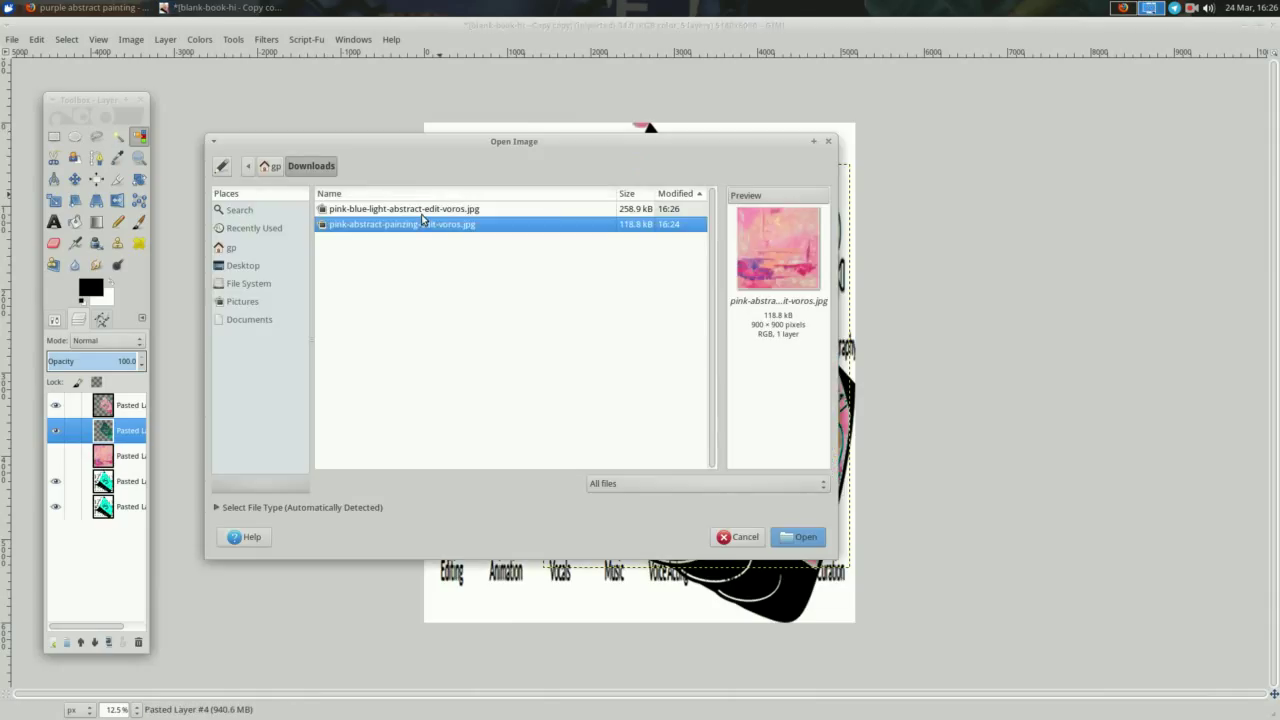
pyautogui.click(422, 212)
pyautogui.doubleClick(422, 219)
# - Scale the pink and light blue painting image to 6000 × 6000 pixels
pyautogui.rightClick(940, 188)
pyautogui.moveTo(968, 276)
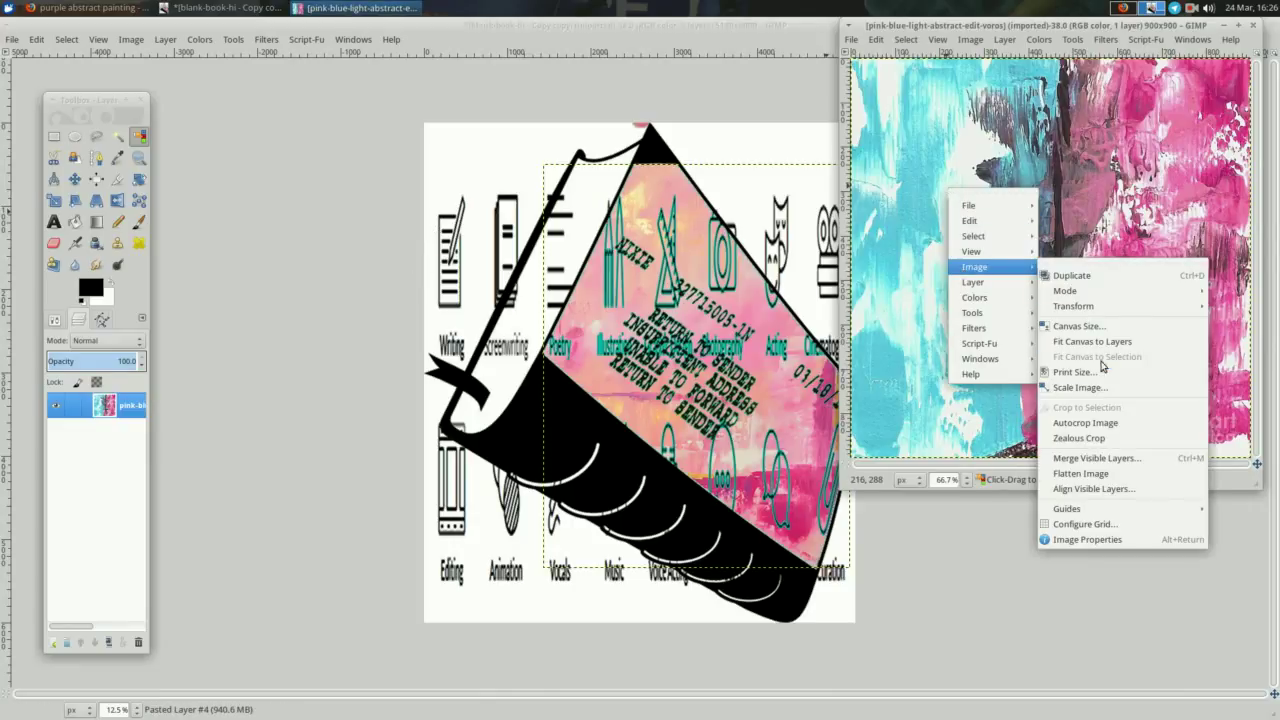
pyautogui.click(1088, 388)
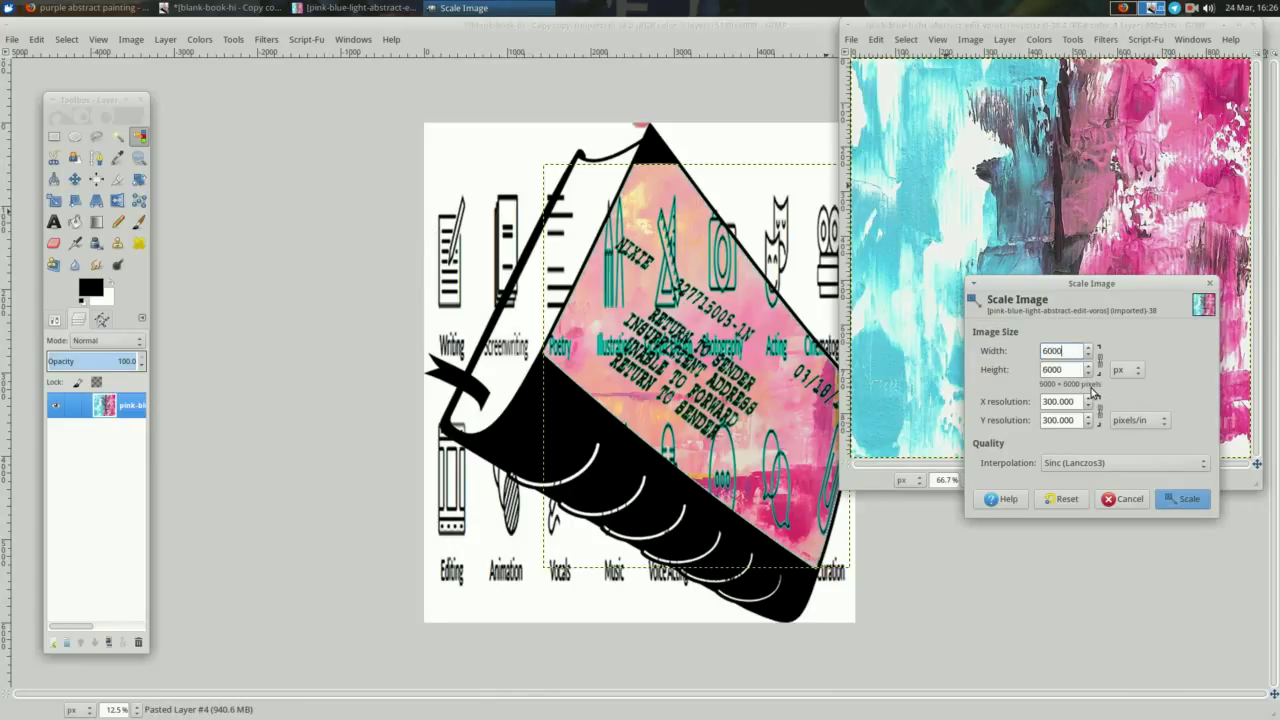
pyautogui.click(1185, 499)
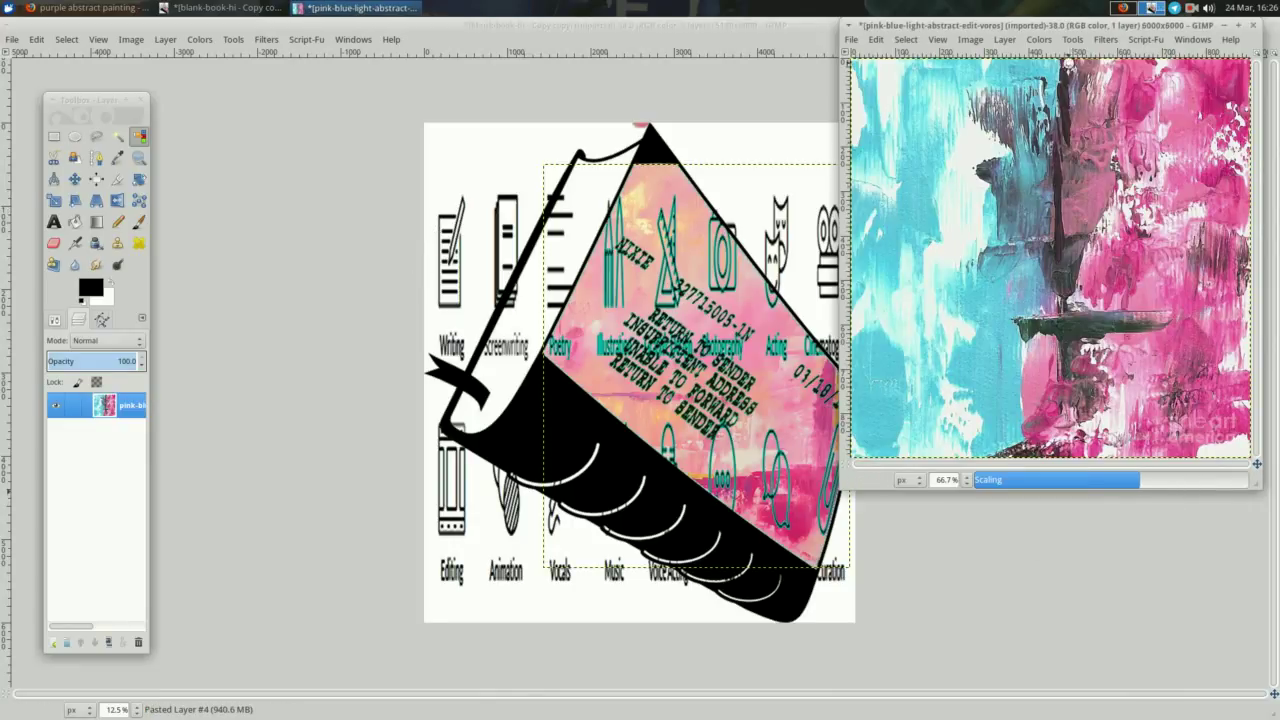
pyautogui.moveTo(1078, 33); pyautogui.dragTo(798, 101)
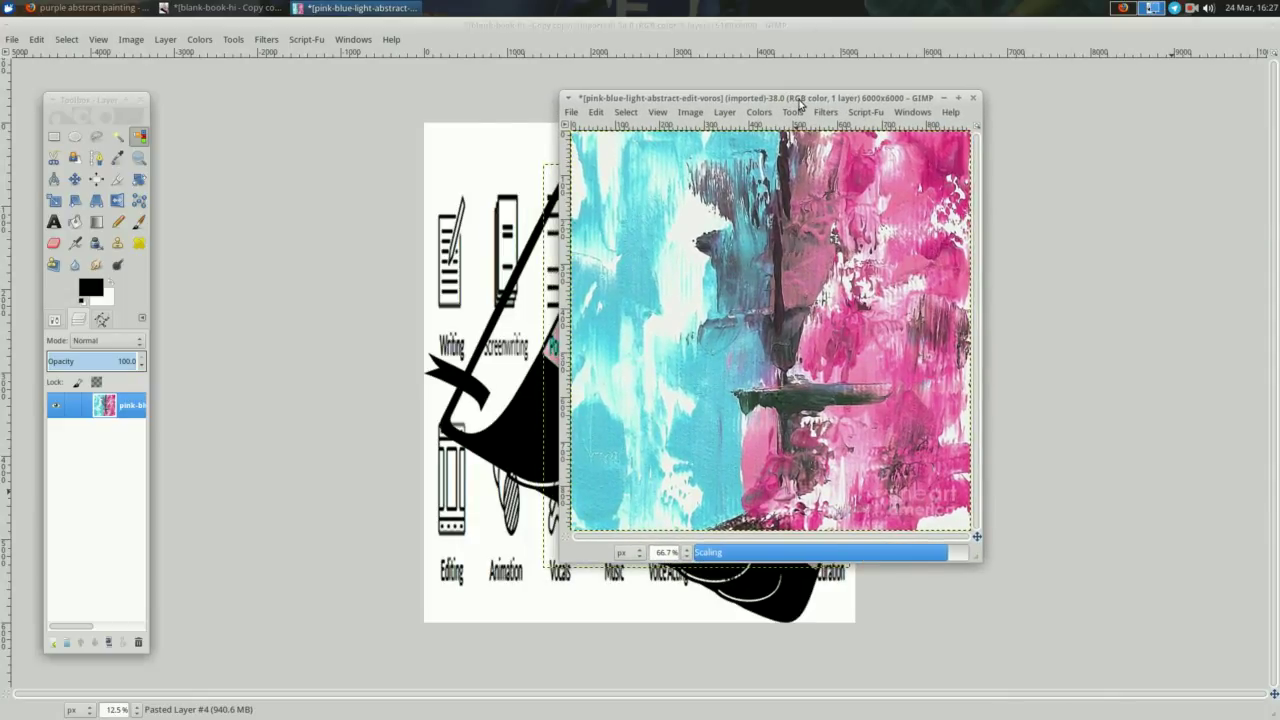
# - Cut the scaled pink and light blue painting to the clipboard and close its image, discarding the changes
pyautogui.hotkey('ctrl', 'x')
pyautogui.click(972, 98)
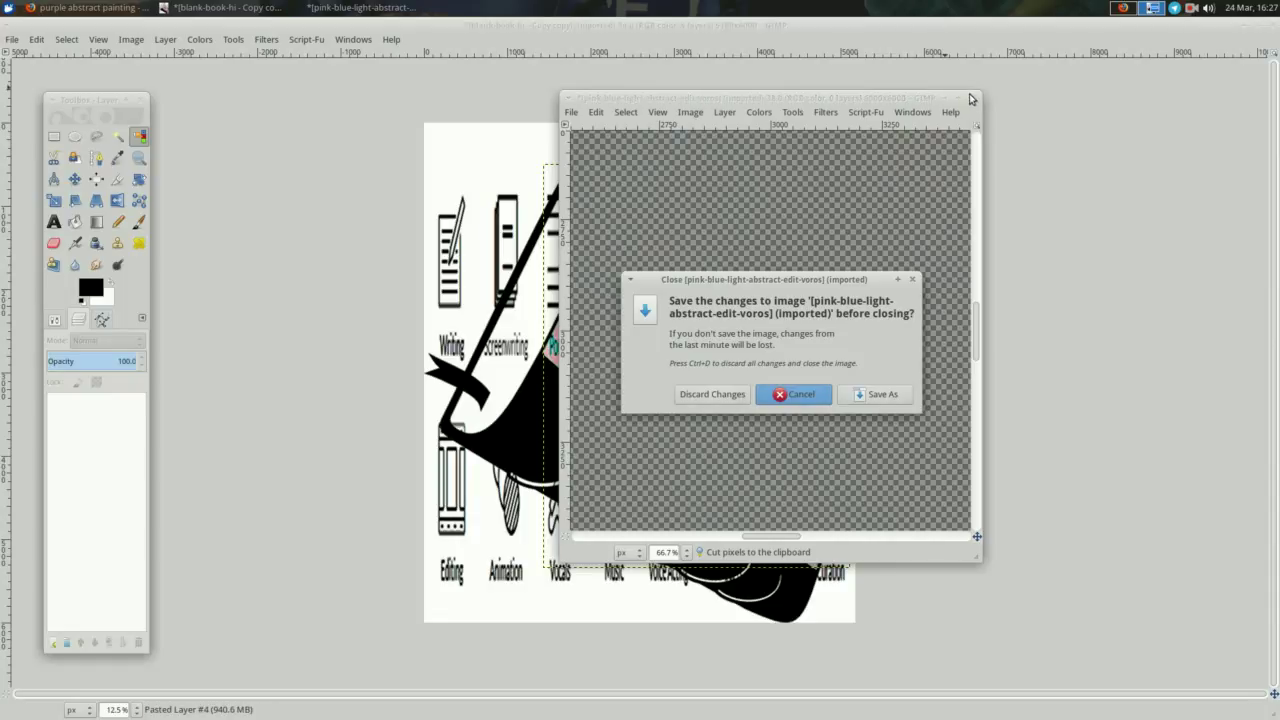
pyautogui.click(740, 394)
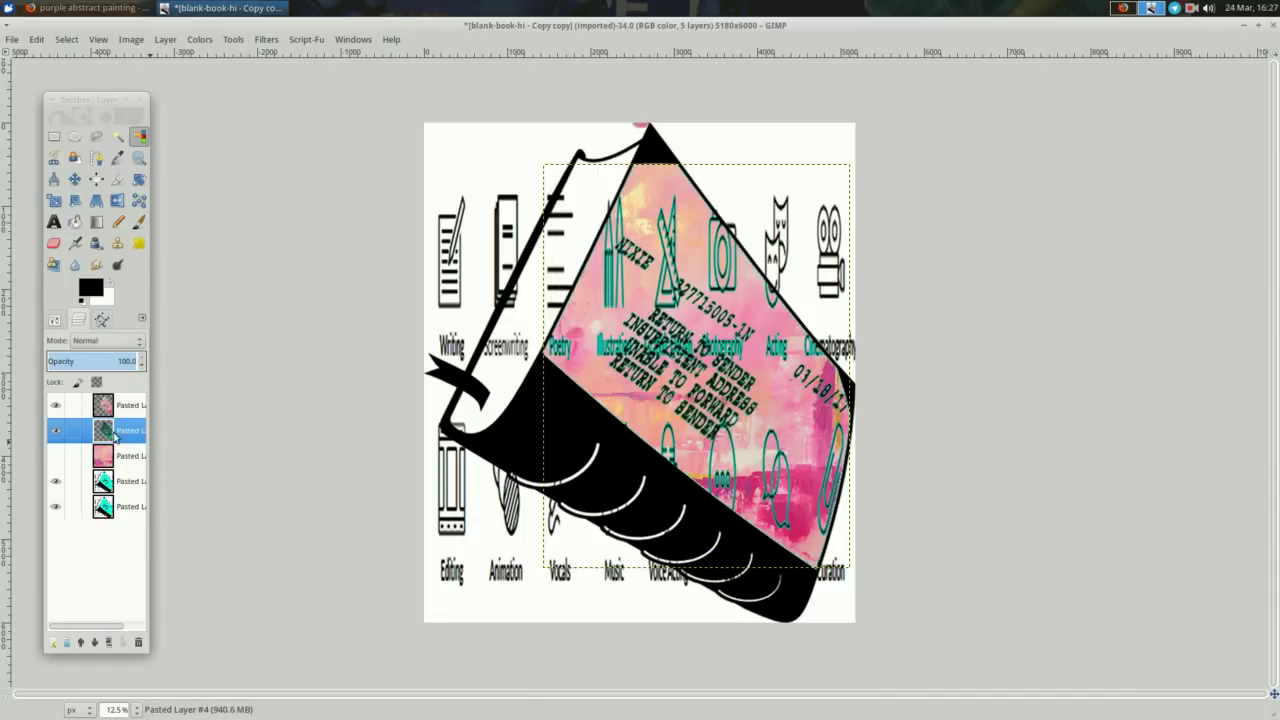
# - Paste the scaled pink and light blue painting into the book image as a new layer
pyautogui.click(120, 481)
pyautogui.hotkey('ctrl', 'v')
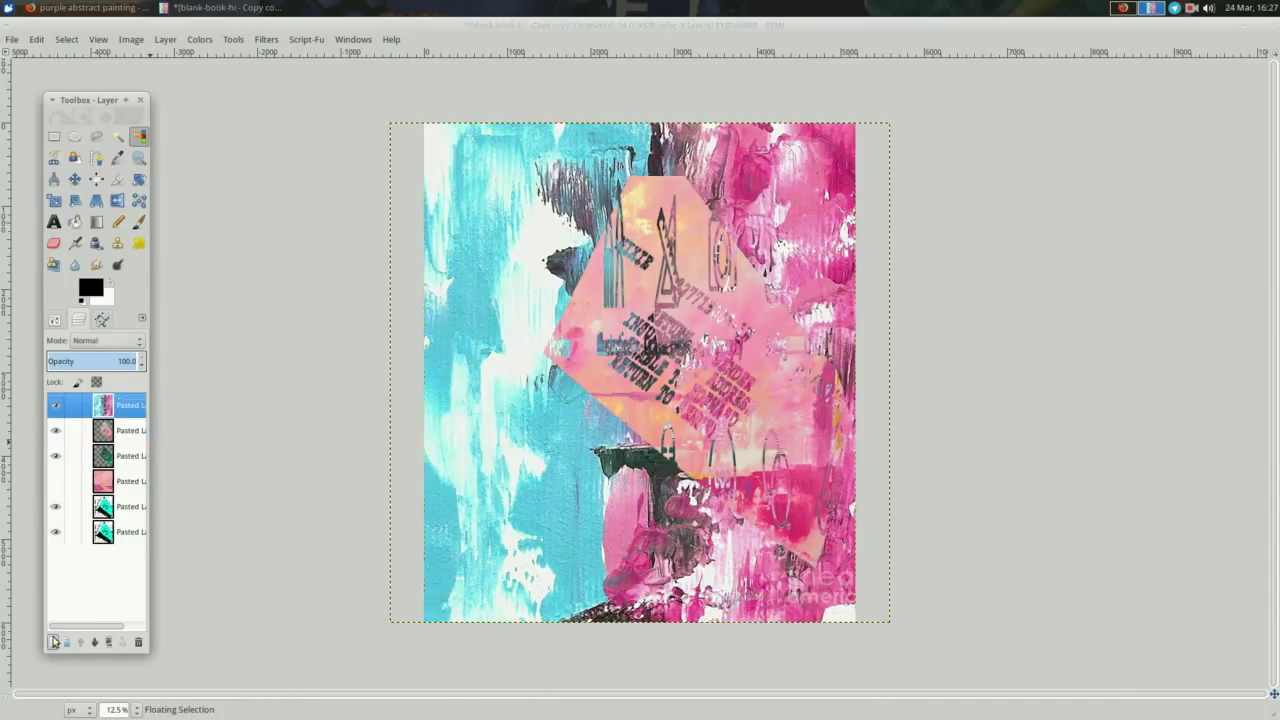
pyautogui.click(54, 641)
# - Fuzzy-select the book's white page area, copy that area from the hidden pink and light blue painting, and paste it as a new layer
pyautogui.click(56, 320)
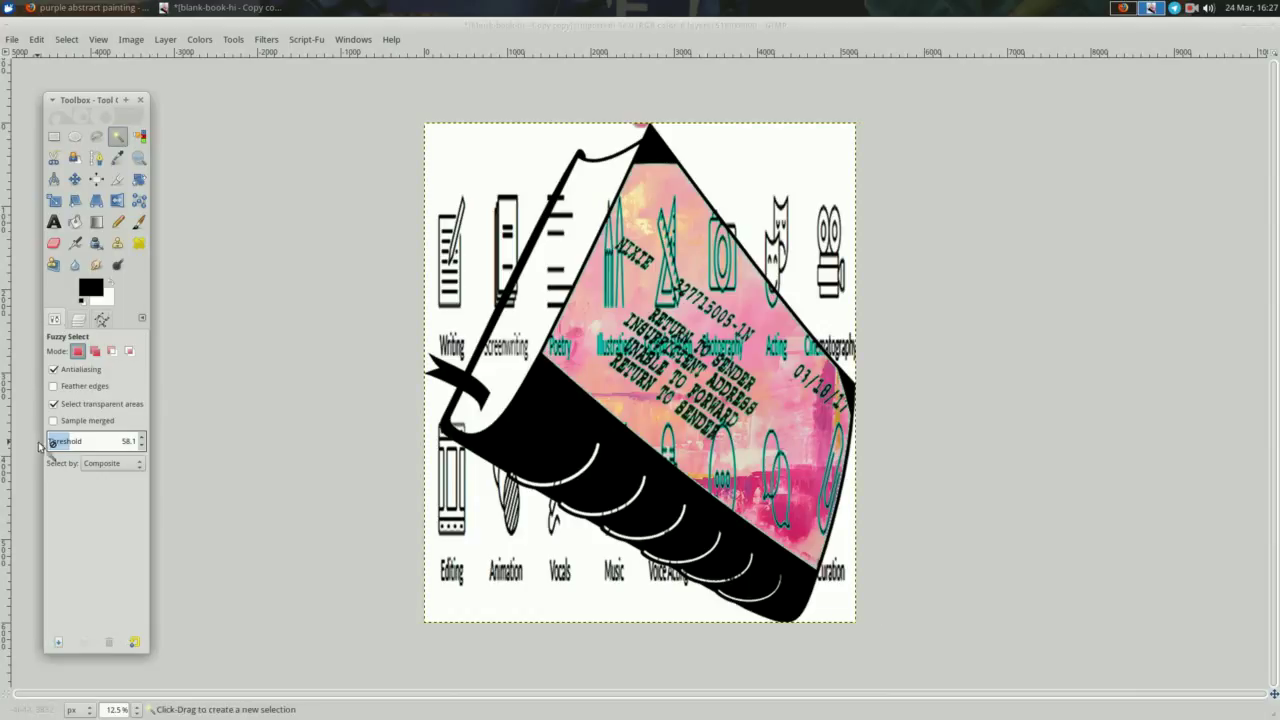
pyautogui.click(75, 323)
pyautogui.hotkey('ctrl', 'c')
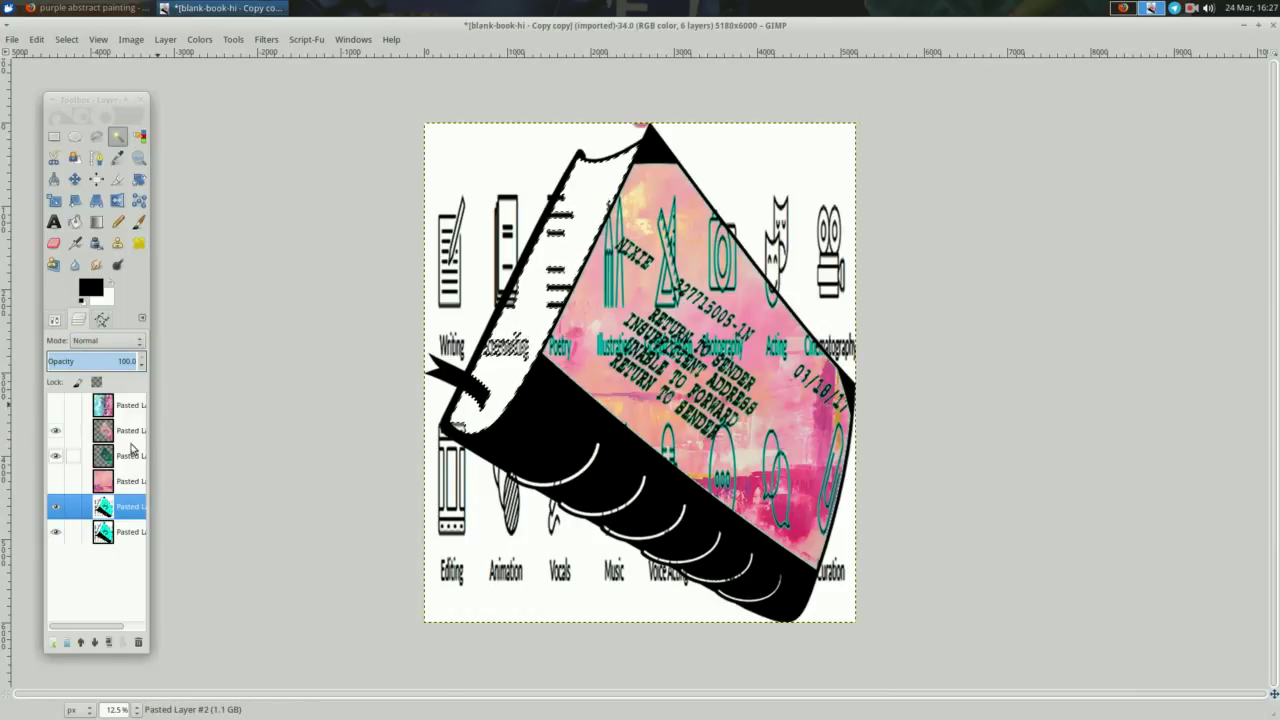
pyautogui.hotkey('ctrl', 'v')
pyautogui.click(54, 641)
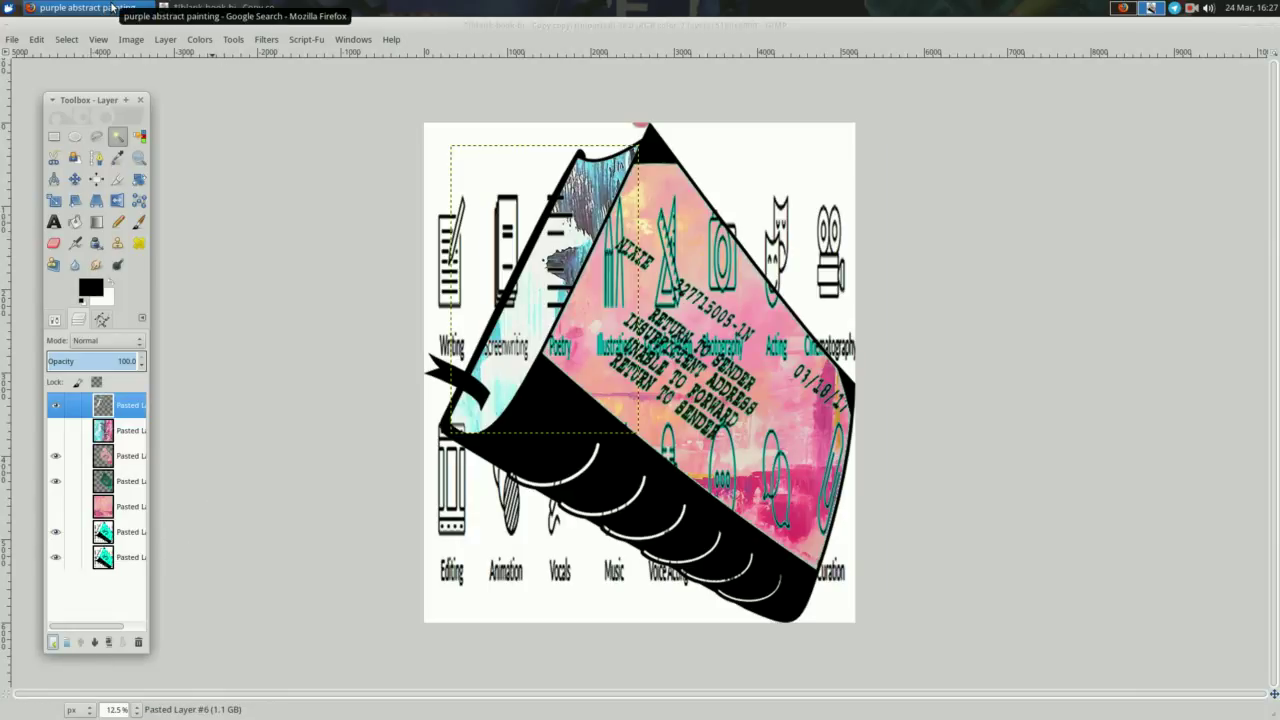
# - Select the white areas of the book drawing by color and paste the matching parts of the pink and light blue painting
pyautogui.click(108, 531)
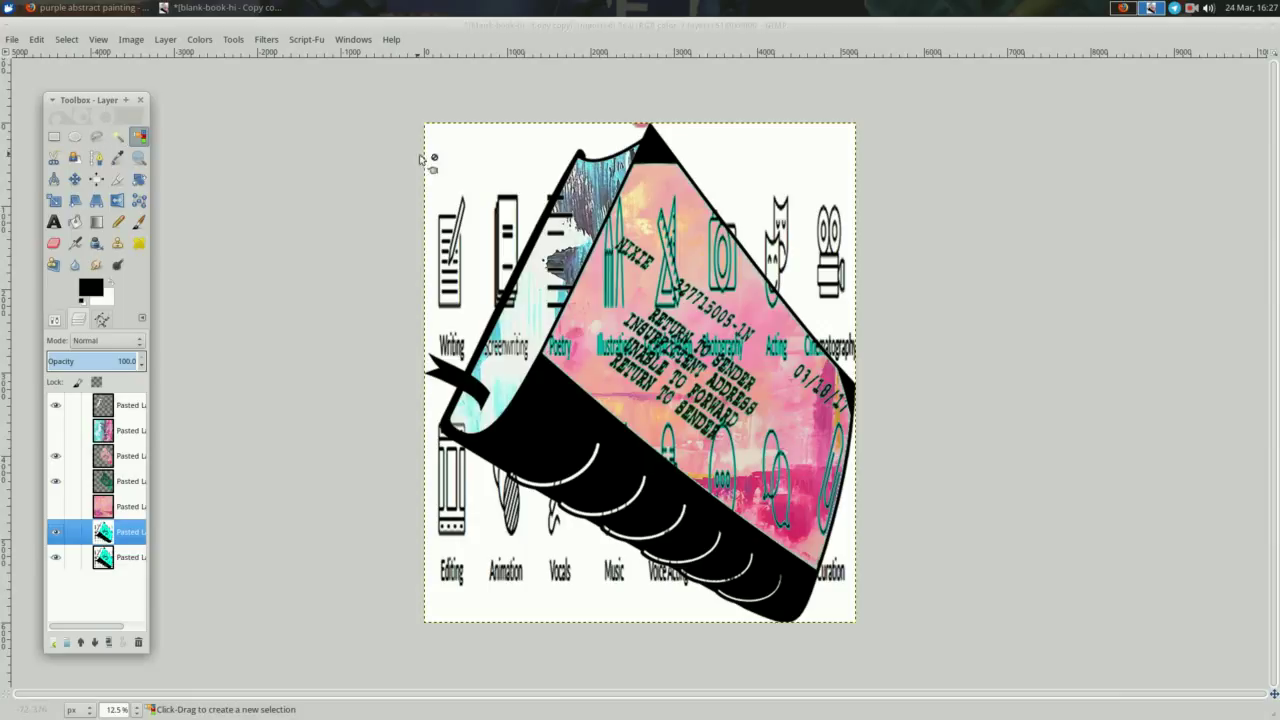
pyautogui.click(110, 506)
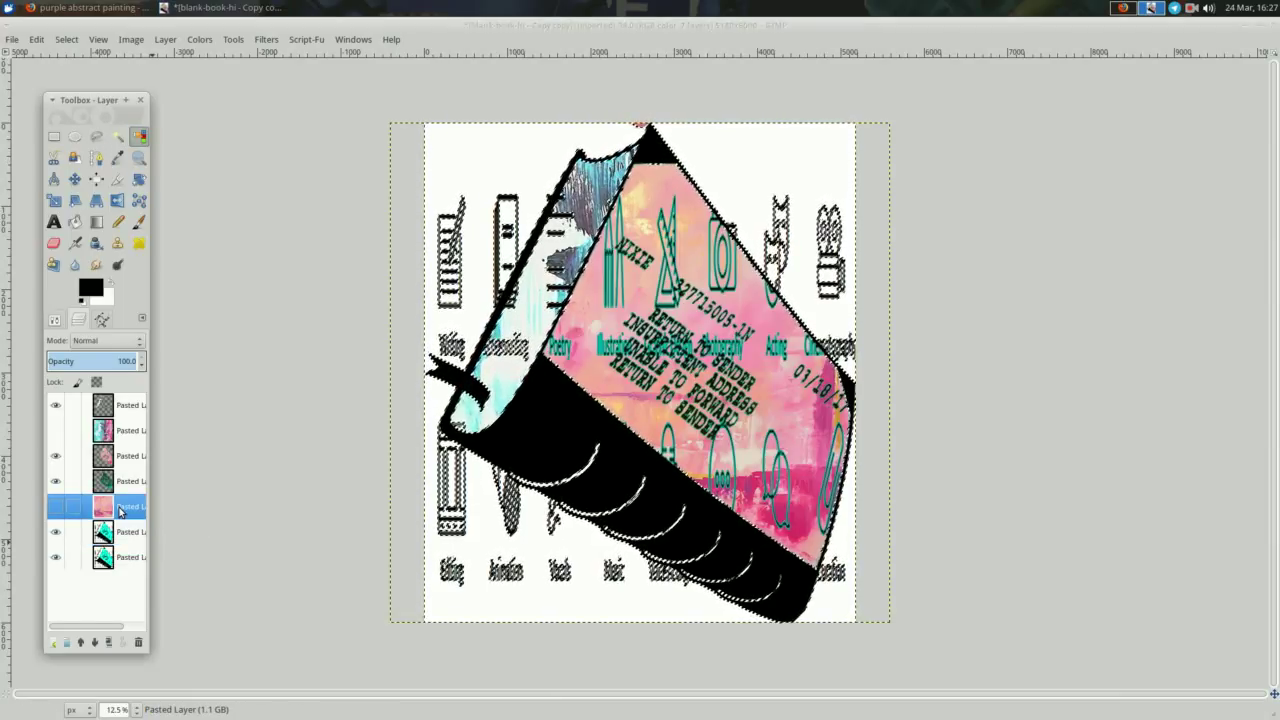
pyautogui.click(124, 432)
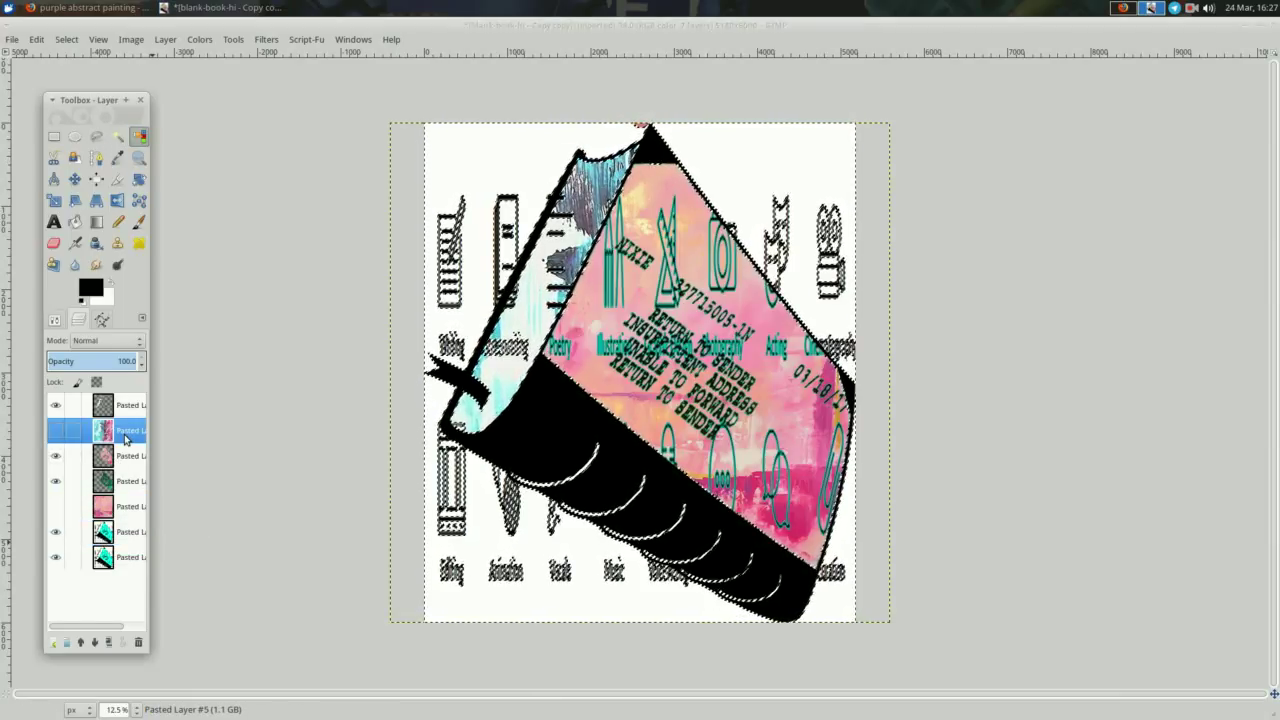
pyautogui.hotkey('ctrl', 'c')
pyautogui.hotkey('ctrl', 'v')
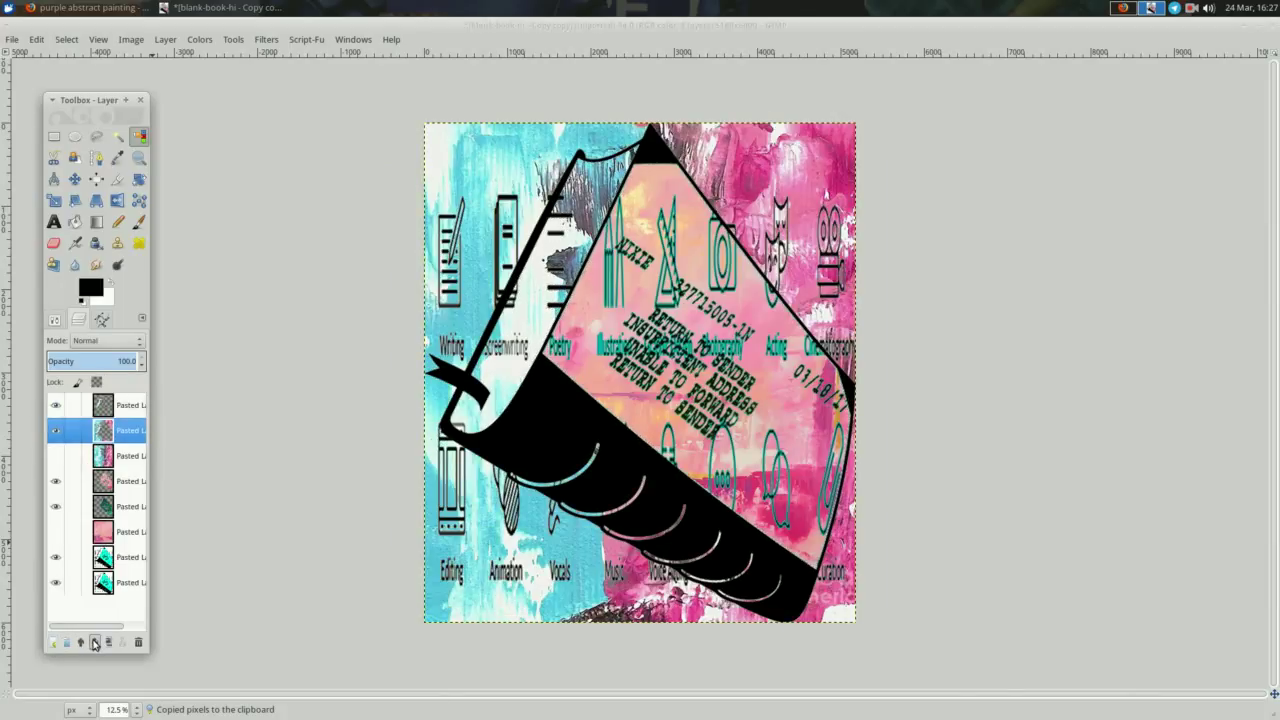
# - Lower the new background texture layer one position and invert its colors
pyautogui.click(94, 643)
pyautogui.rightClick(284, 366)
pyautogui.moveTo(318, 473)
pyautogui.click(408, 533)
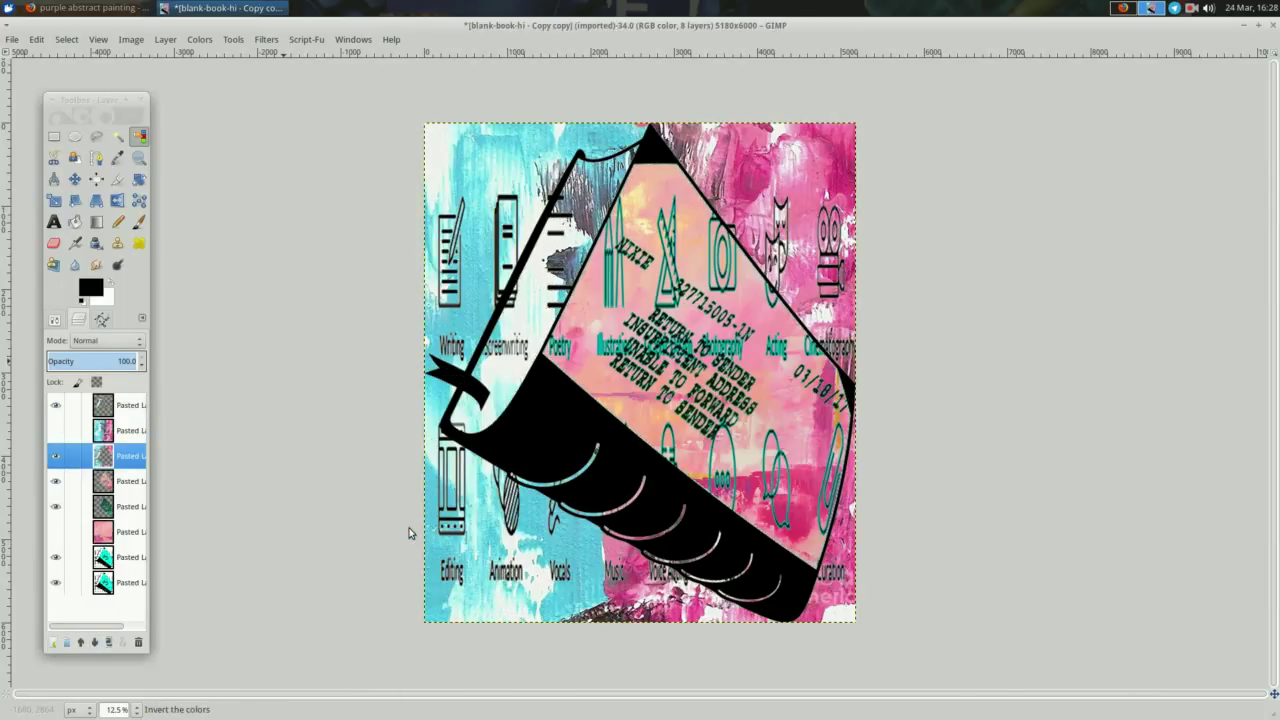
pyautogui.click(106, 589)
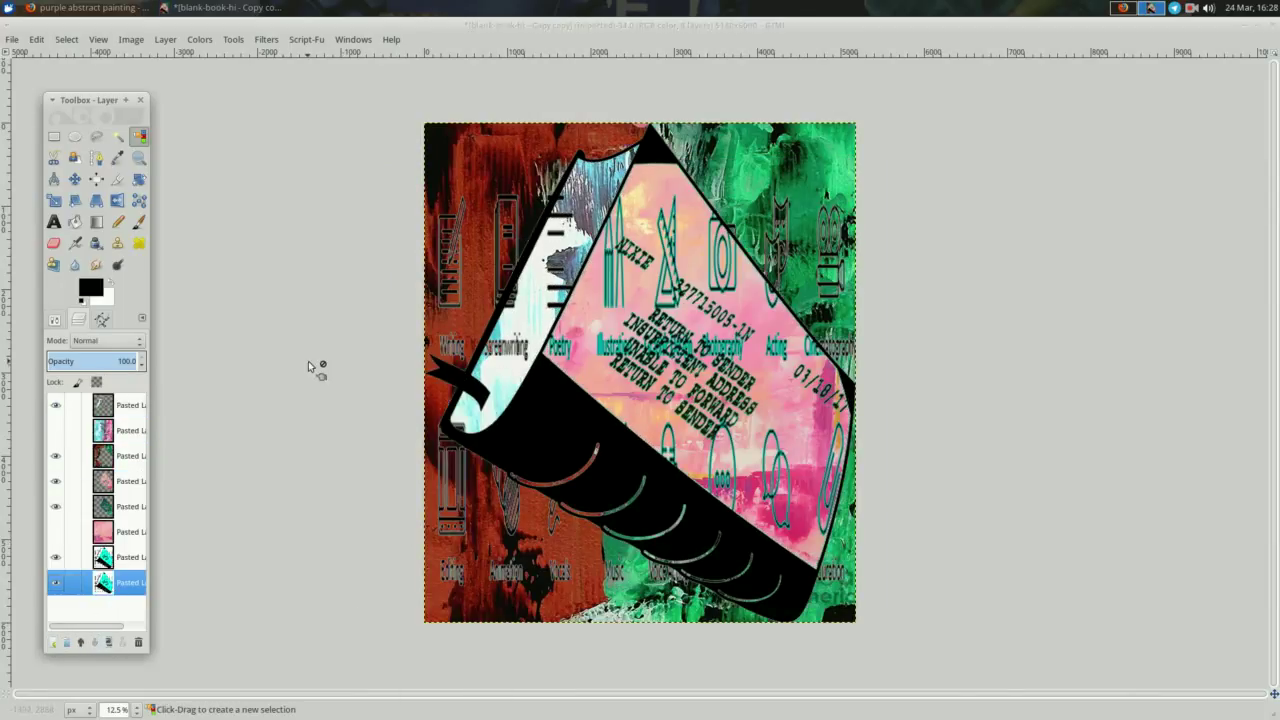
# - Switch to Firefox and run an image search for "asemic writing"
pyautogui.click(90, 8)
pyautogui.scroll(-5, 440, 310)
pyautogui.scroll(15, 440, 310)
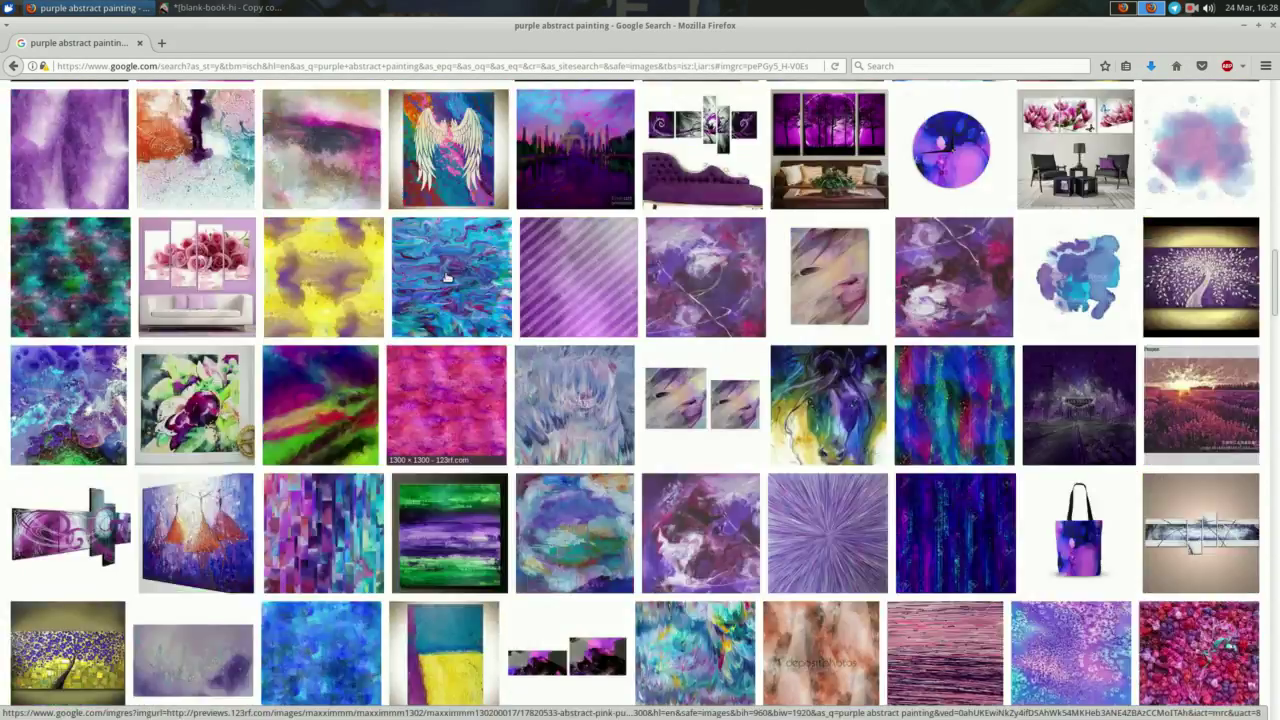
pyautogui.write('asem')
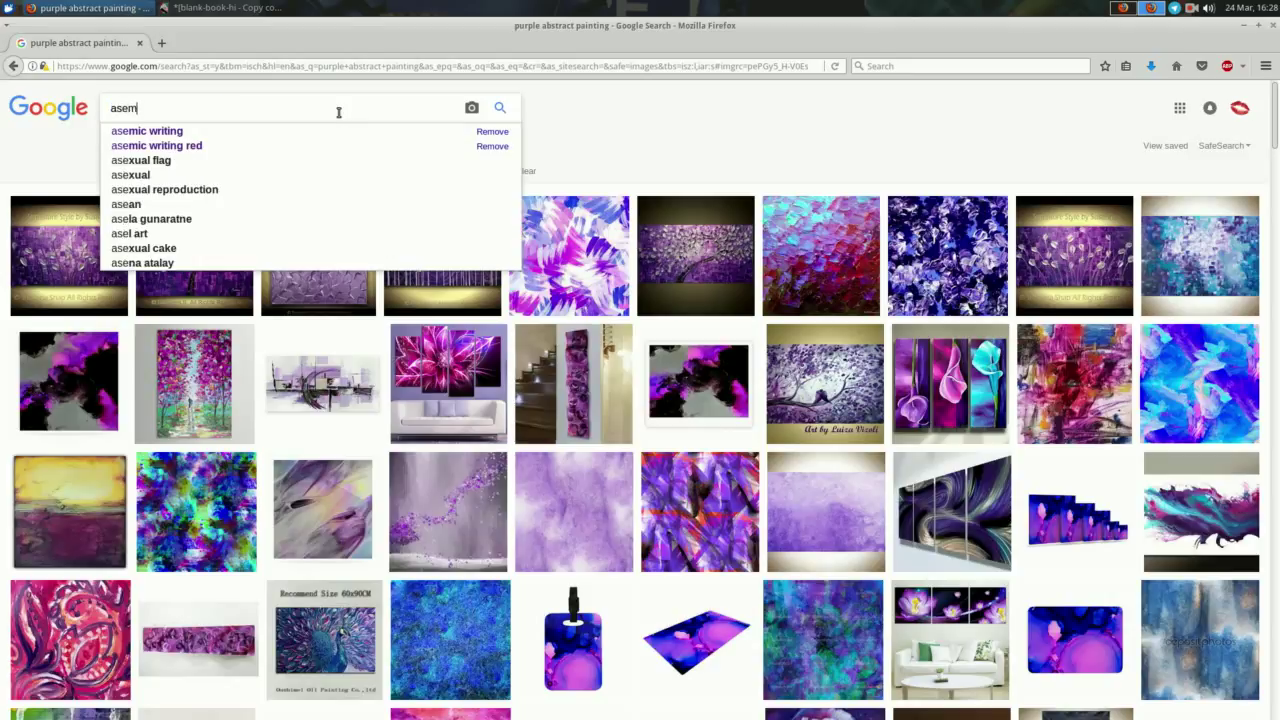
pyautogui.write('ic writing')
pyautogui.press('Return')
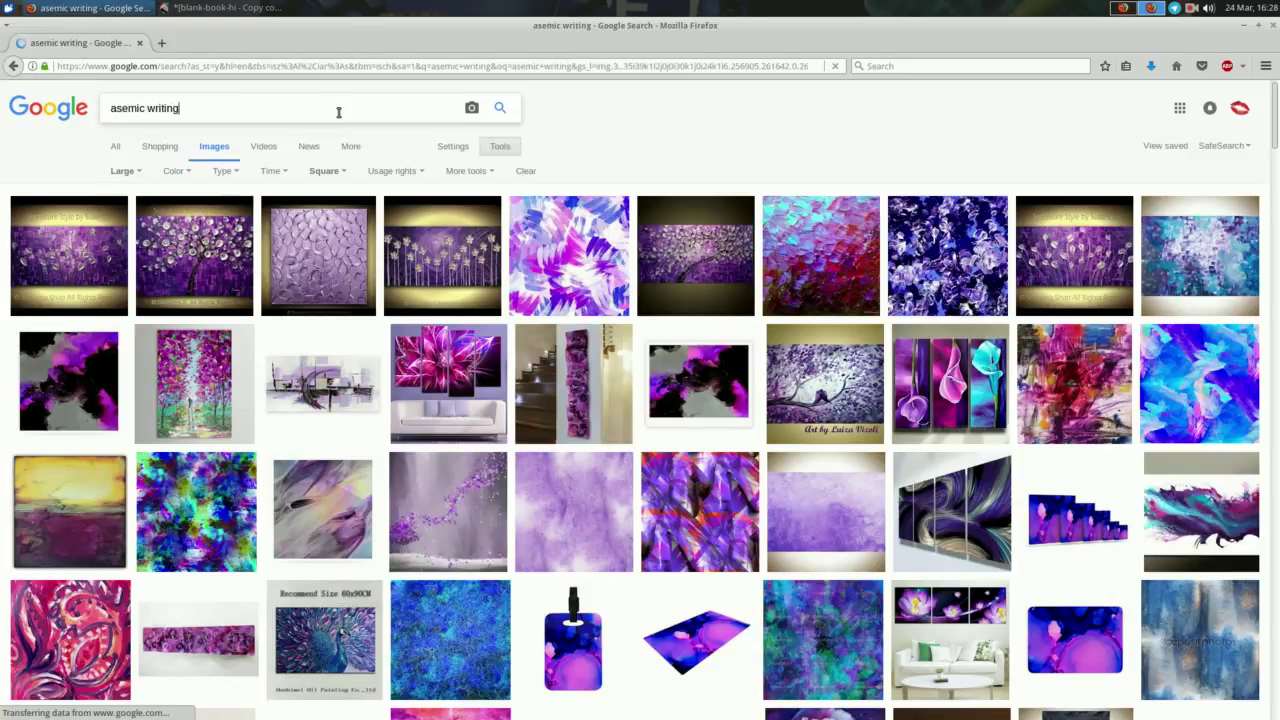
# - Preview the white-on-black maze-like asemic writing image and save it to Downloads as bs1.jpg
pyautogui.click(348, 253)
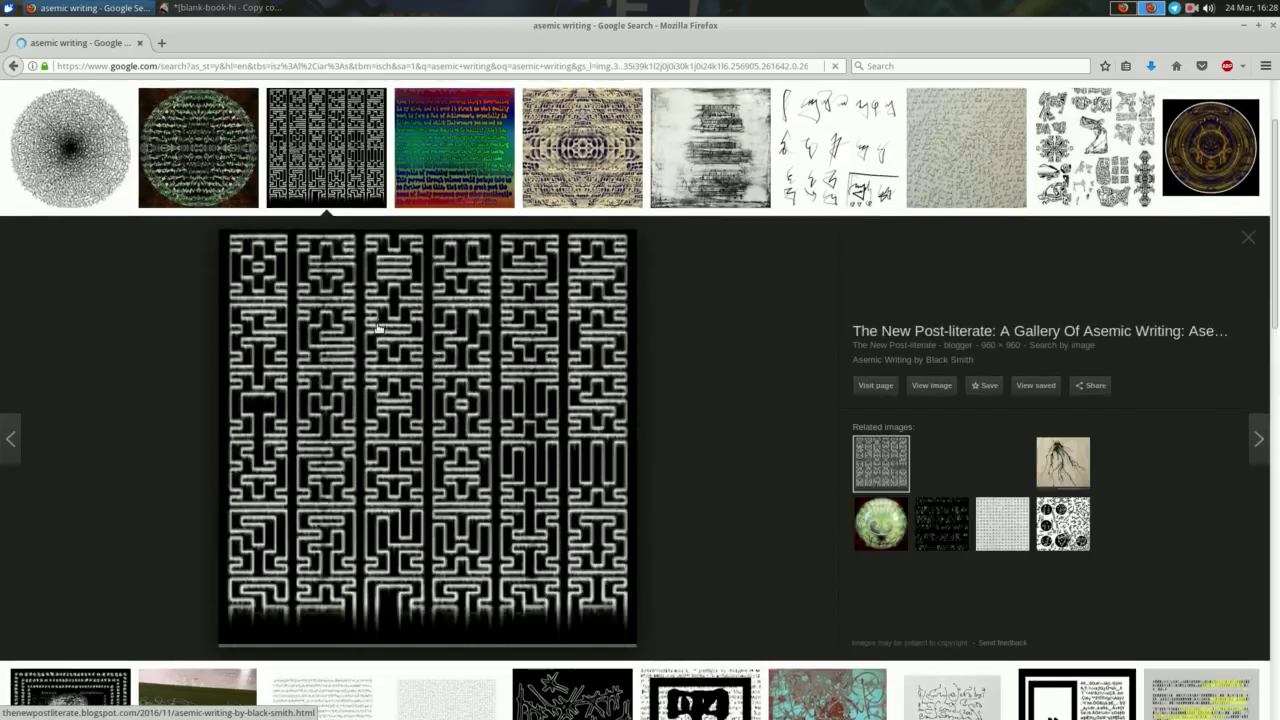
pyautogui.rightClick(379, 328)
pyautogui.click(423, 484)
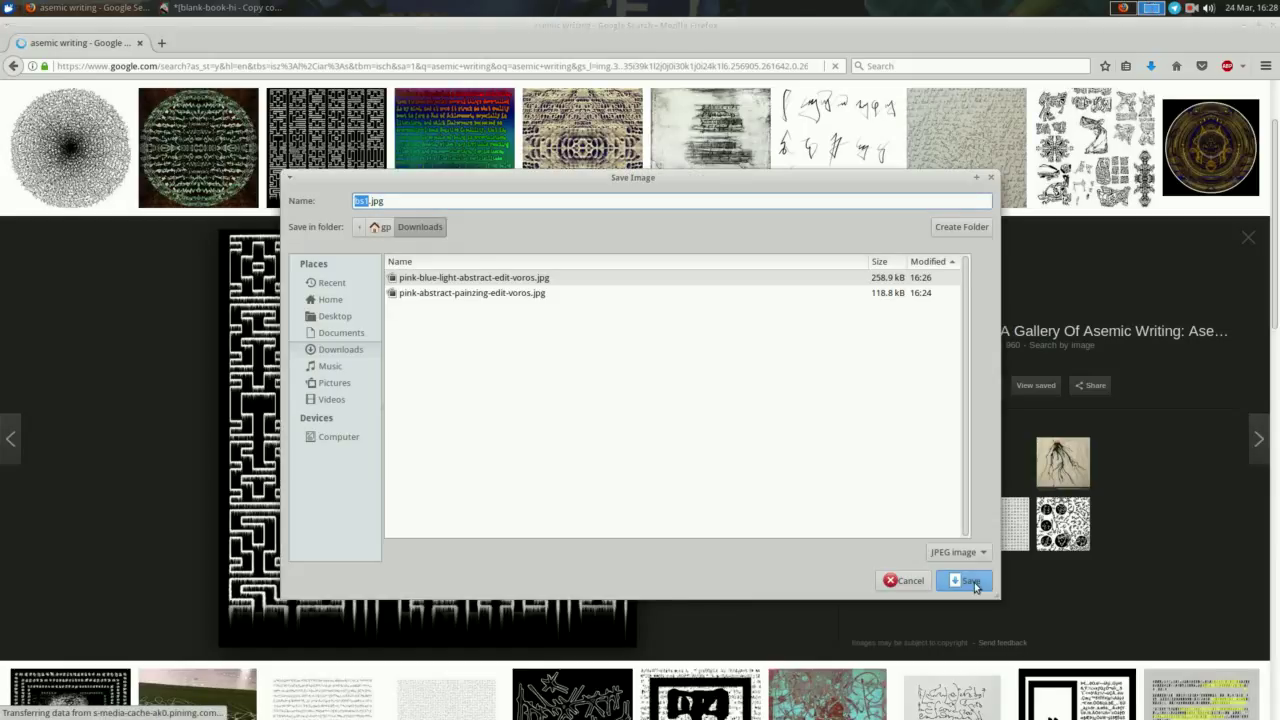
pyautogui.click(968, 580)
# - Return to GIMP and open bs1.jpg from Downloads as a separate image
pyautogui.click(220, 7)
pyautogui.rightClick(322, 196)
pyautogui.moveTo(340, 207)
pyautogui.click(486, 251)
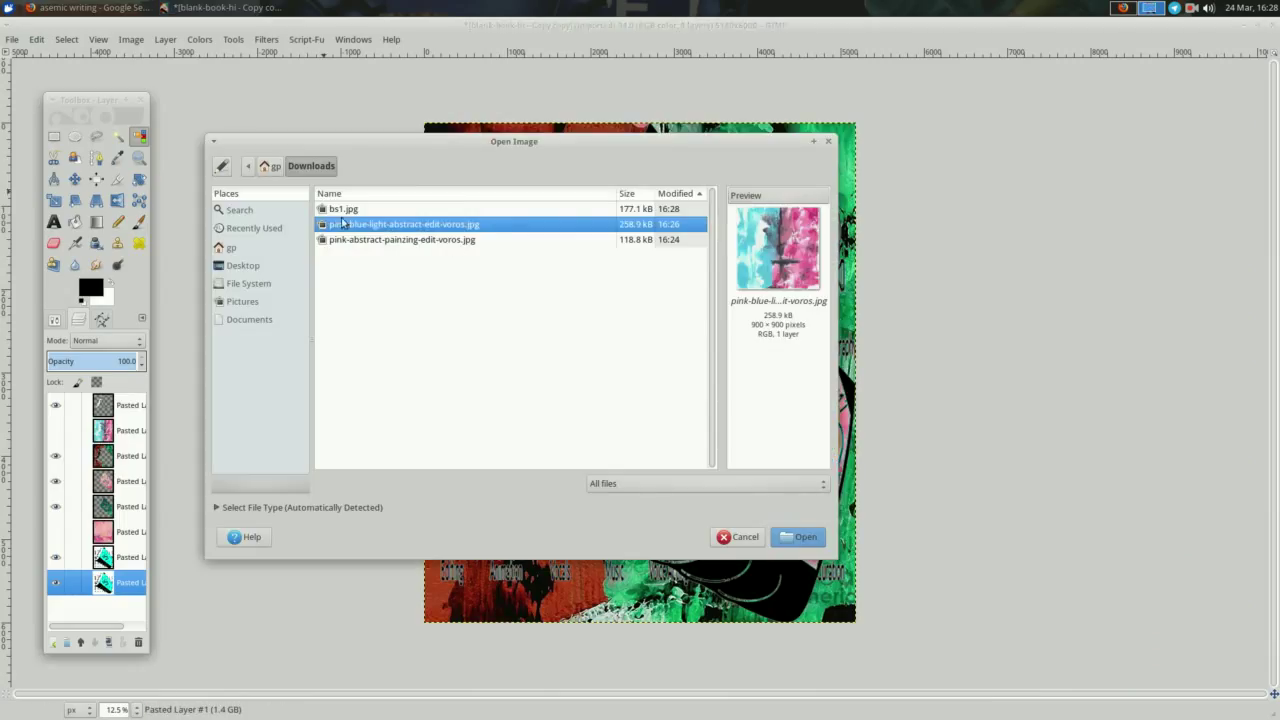
pyautogui.doubleClick(350, 209)
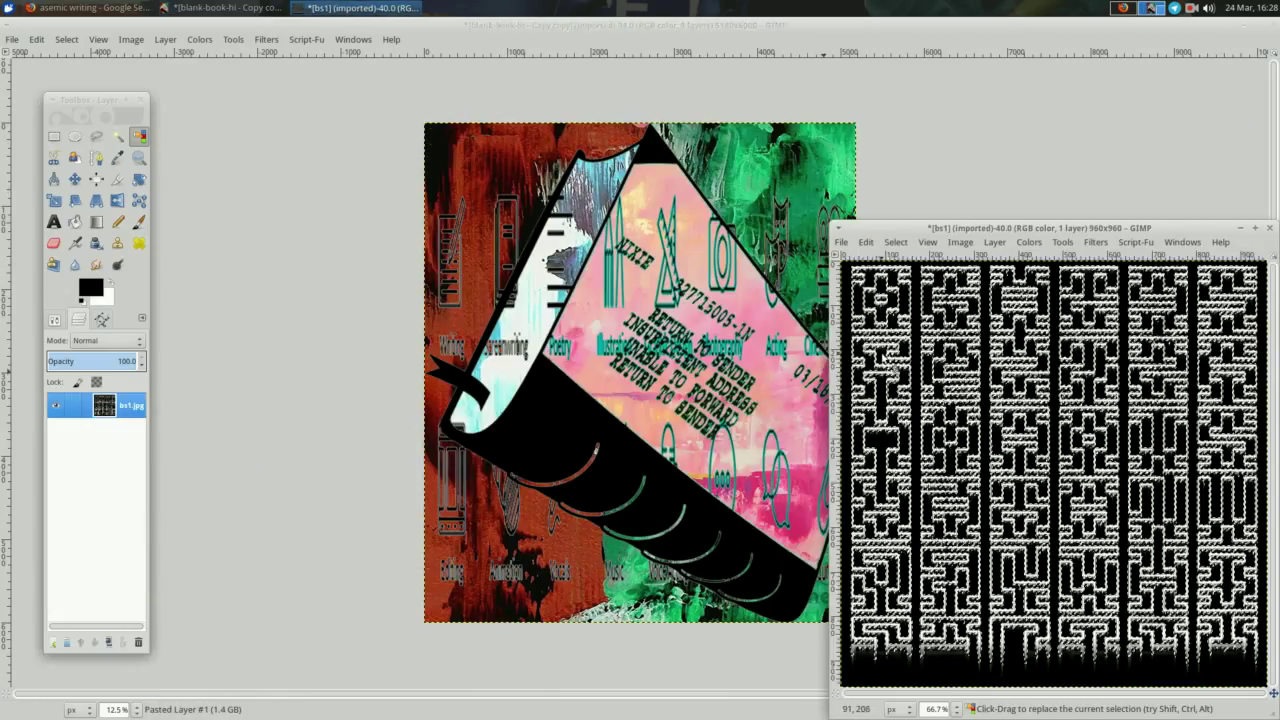
# - Cut only the white line pattern of the asemic image to the clipboard and close that image, discarding the changes
pyautogui.rightClick(884, 365)
pyautogui.moveTo(920, 403)
pyautogui.click(1003, 428)
pyautogui.hotkey('ctrl', 'x')
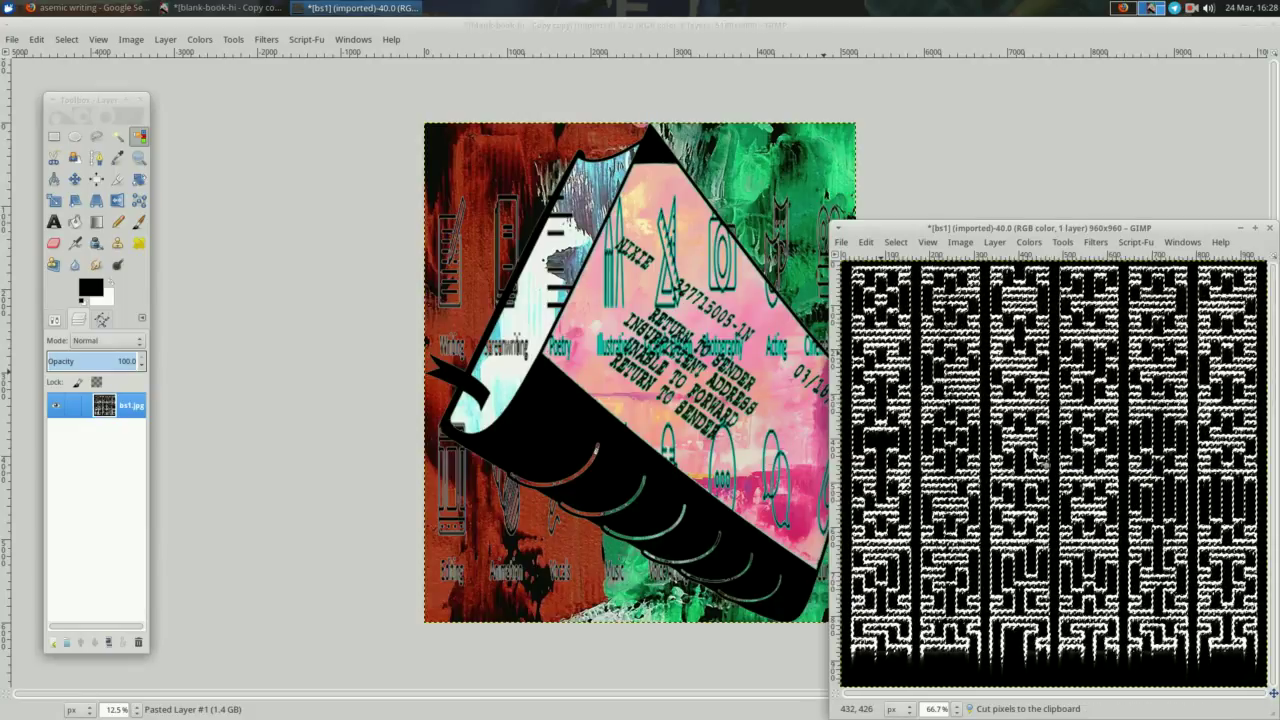
pyautogui.click(1270, 228)
pyautogui.click(982, 543)
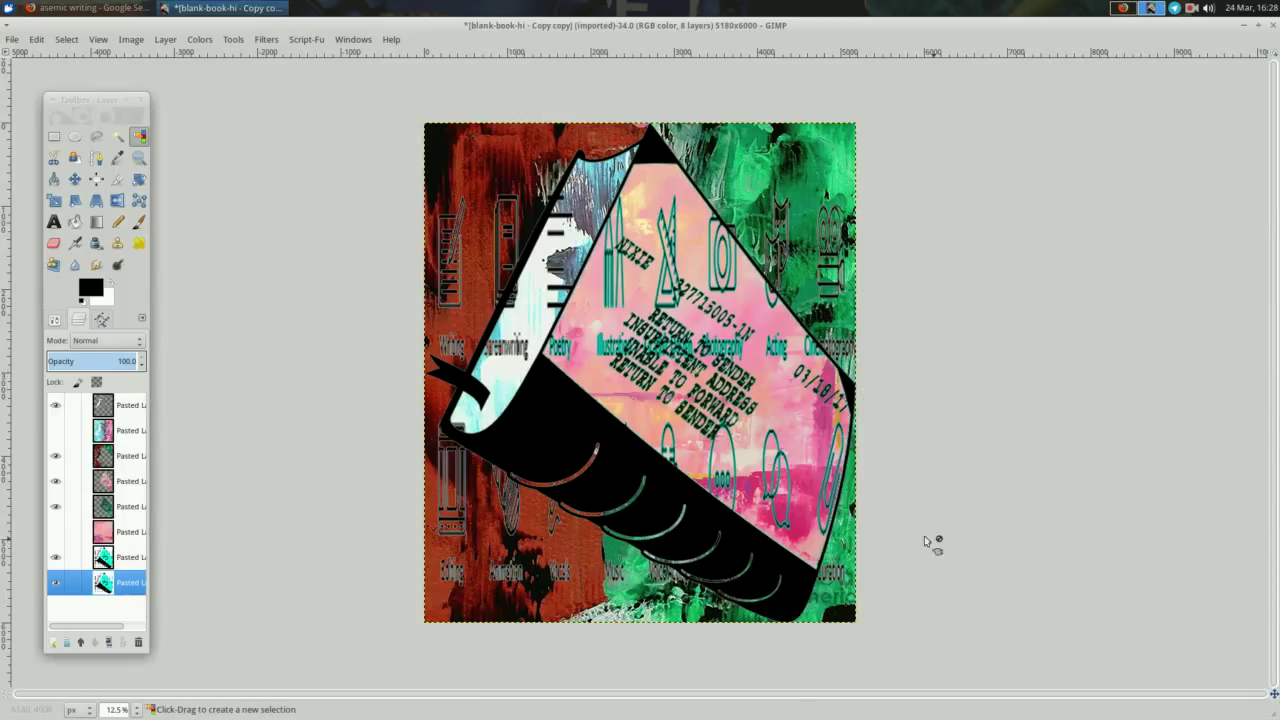
# - Paste the asemic line pattern as a new layer and move it to the upper-left corner of the artwork
pyautogui.hotkey('ctrl', 'v')
pyautogui.click(53, 642)
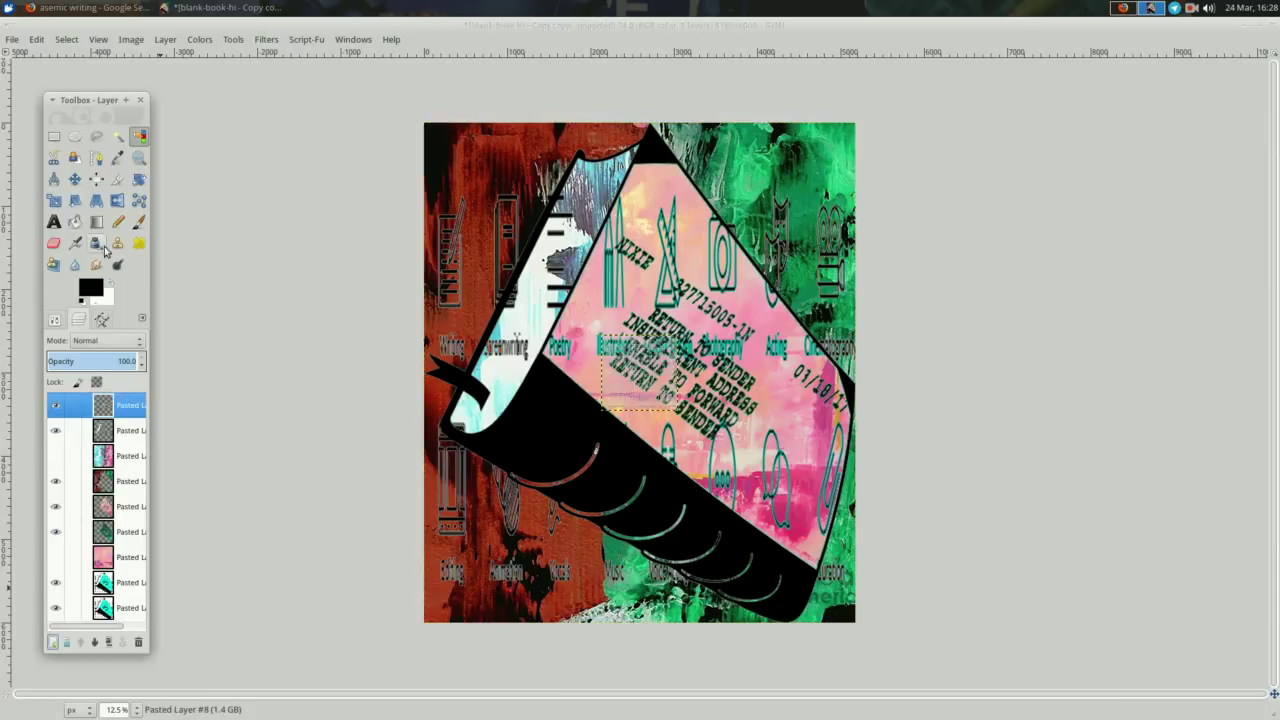
pyautogui.moveTo(640, 370); pyautogui.dragTo(481, 181)
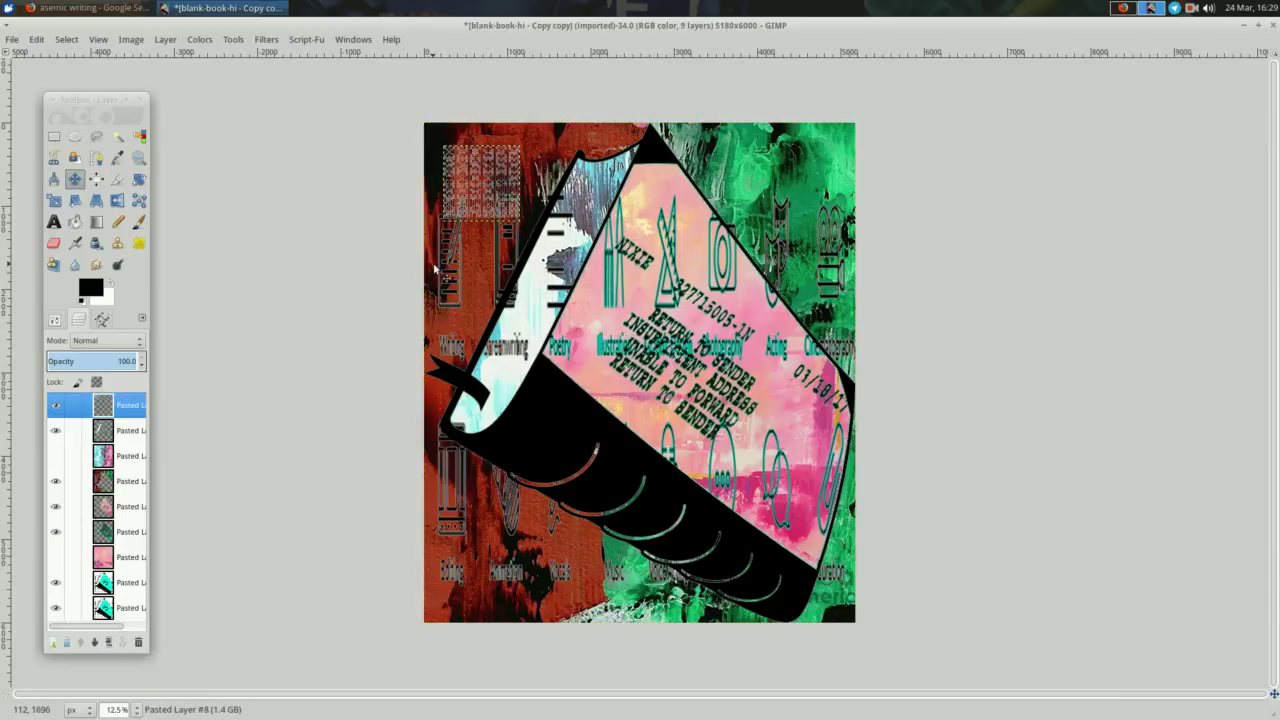
# - Invert the asemic pattern layer's colors and enlarge it over the red background in the artwork's upper-left corner
pyautogui.rightClick(347, 191)
pyautogui.click(498, 458)
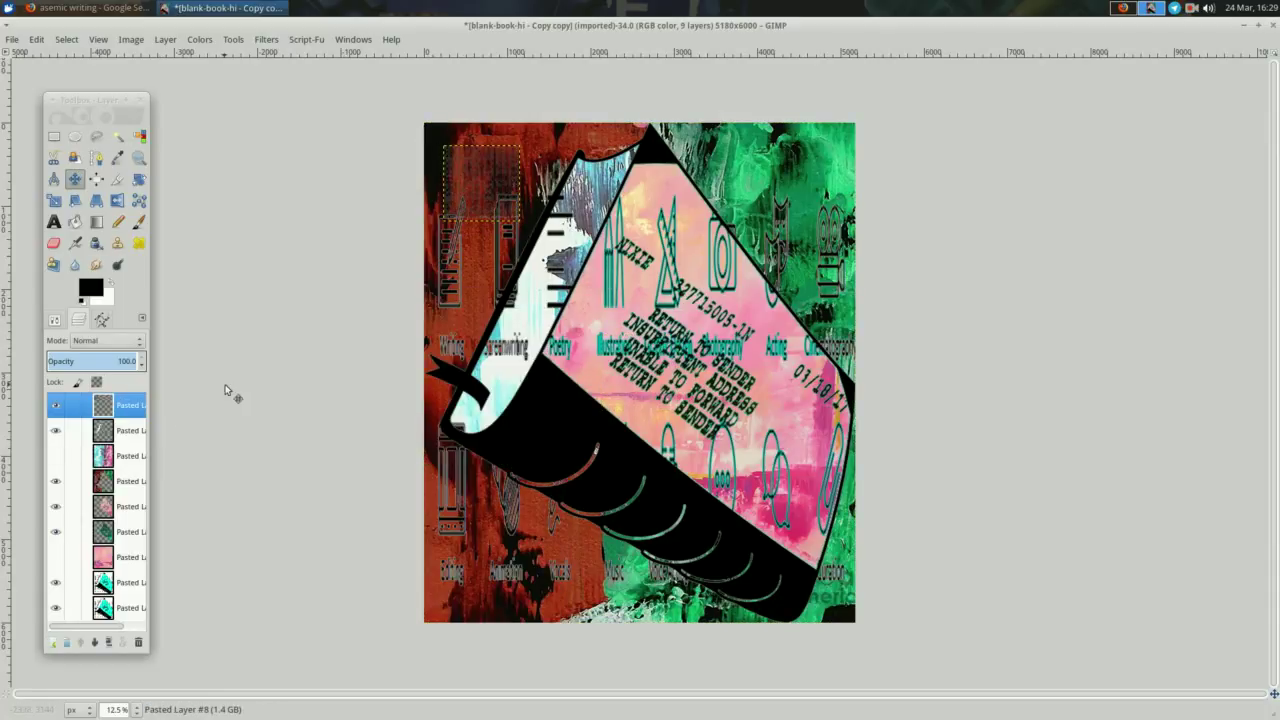
pyautogui.click(54, 200)
pyautogui.moveTo(445, 148); pyautogui.dragTo(428, 130)
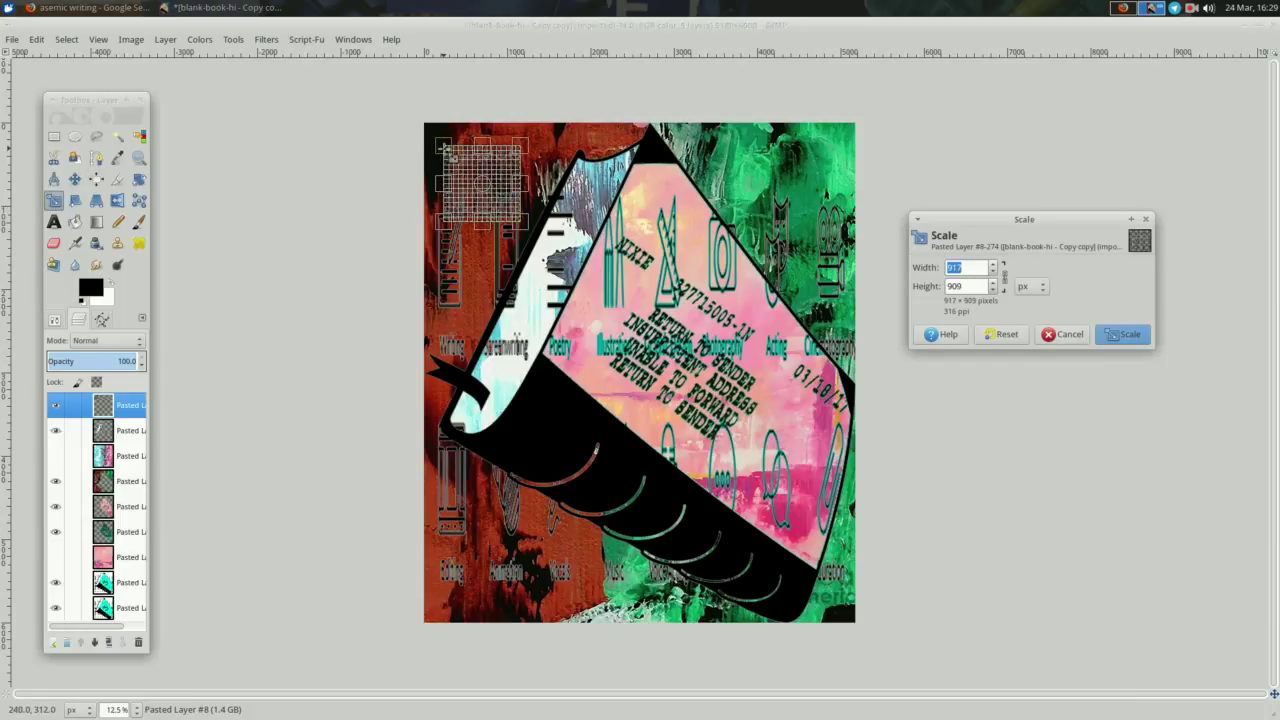
pyautogui.press('Return')
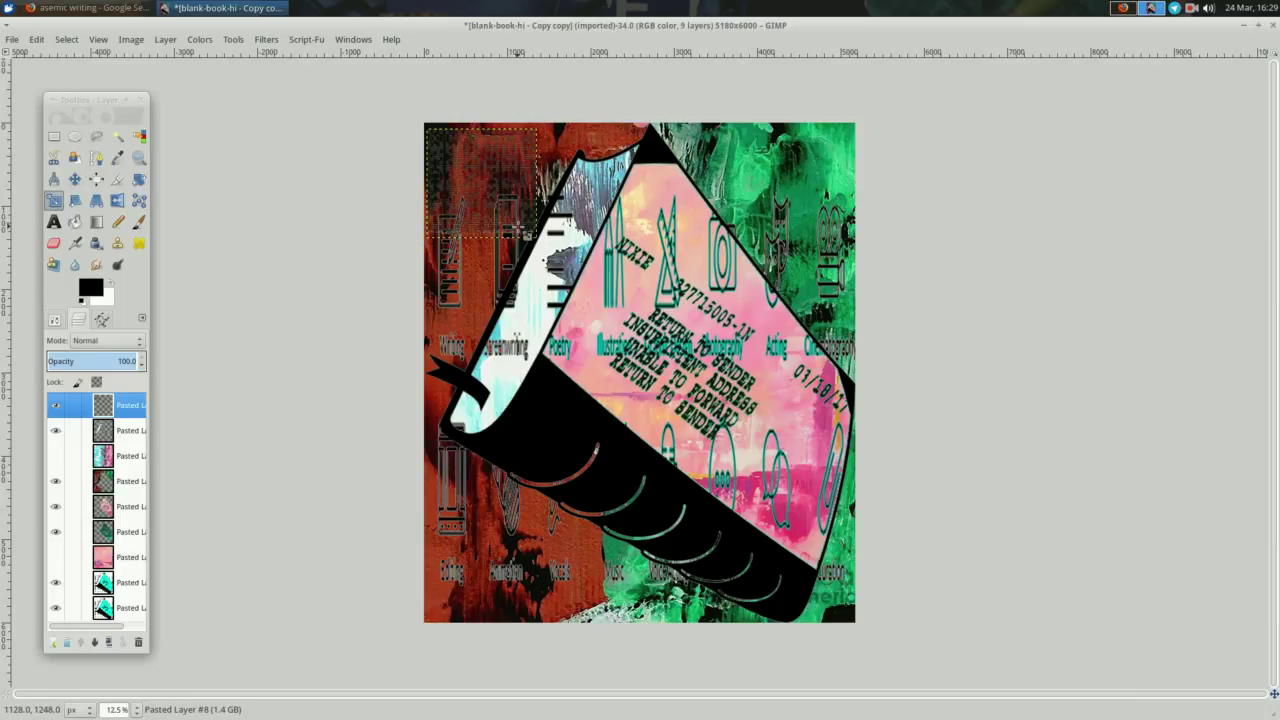
# - Darken the asemic pattern layer with Curves and save the project as blank-book-hi - Copy copy.xcf in Downloads
pyautogui.rightClick(266, 243)
pyautogui.moveTo(314, 349)
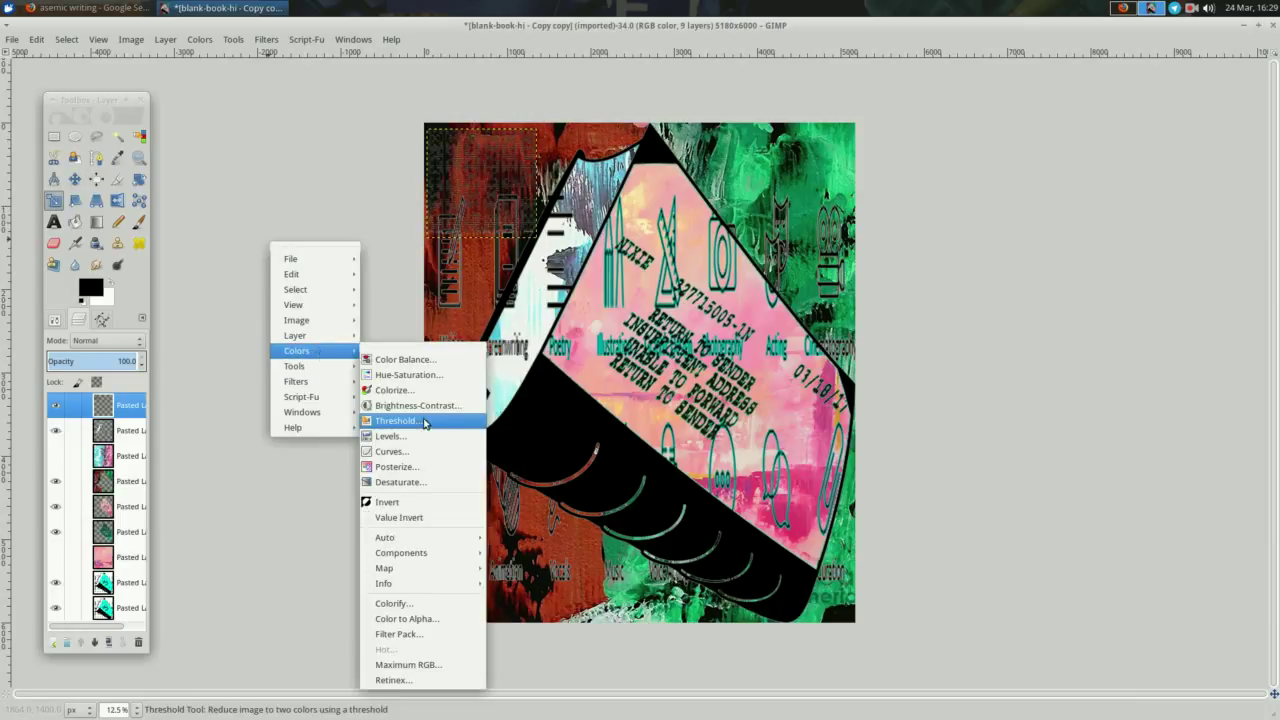
pyautogui.click(385, 445)
pyautogui.moveTo(294, 200); pyautogui.dragTo(294, 314)
pyautogui.click(325, 402)
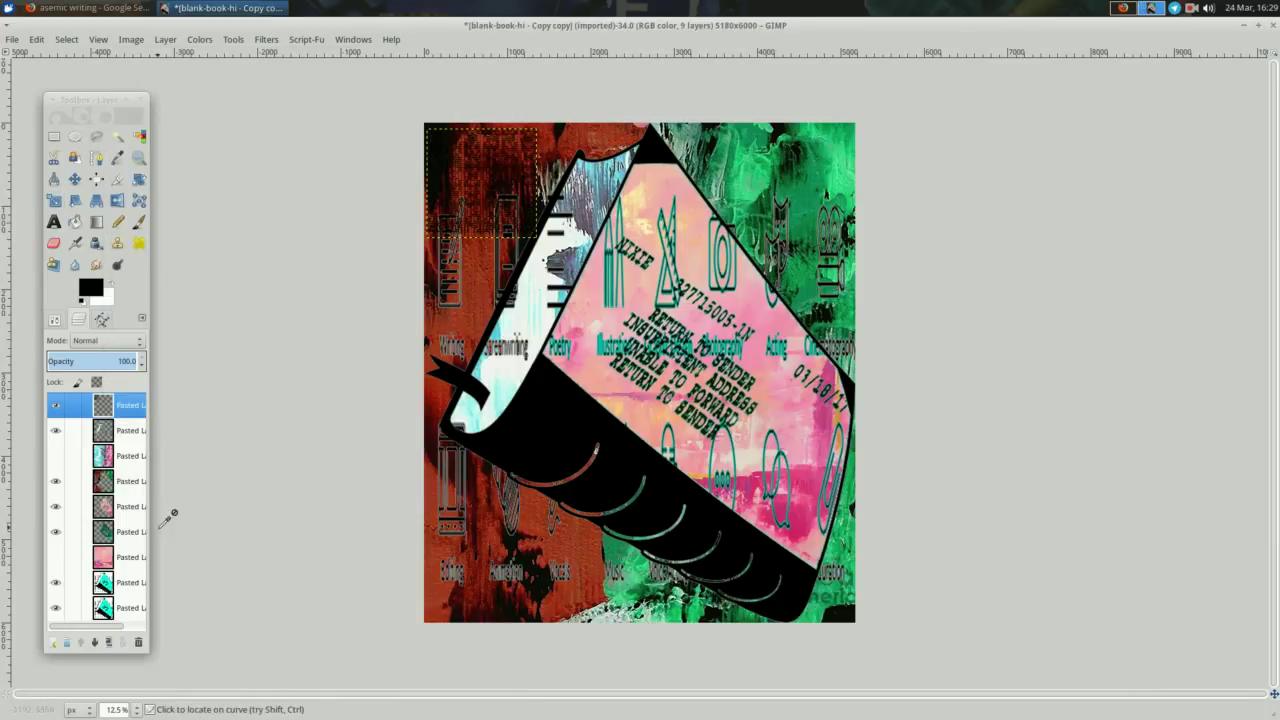
pyautogui.click(110, 607)
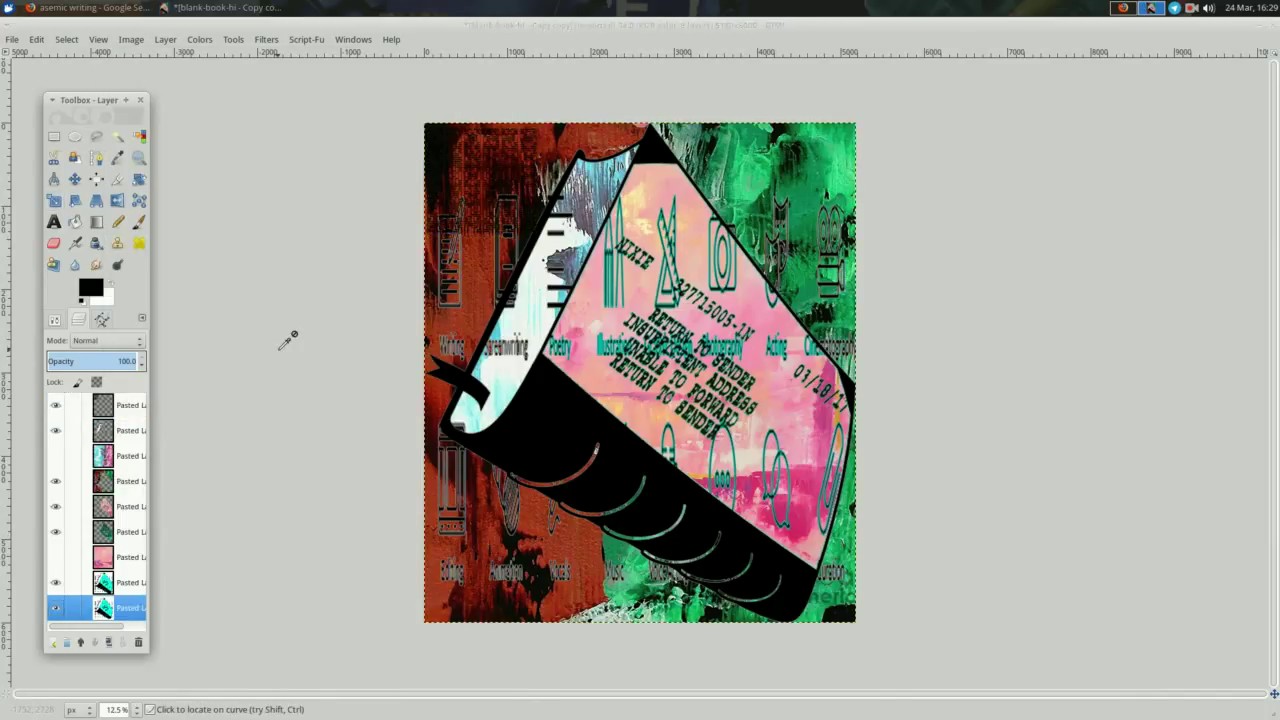
pyautogui.hotkey('ctrl', 's')
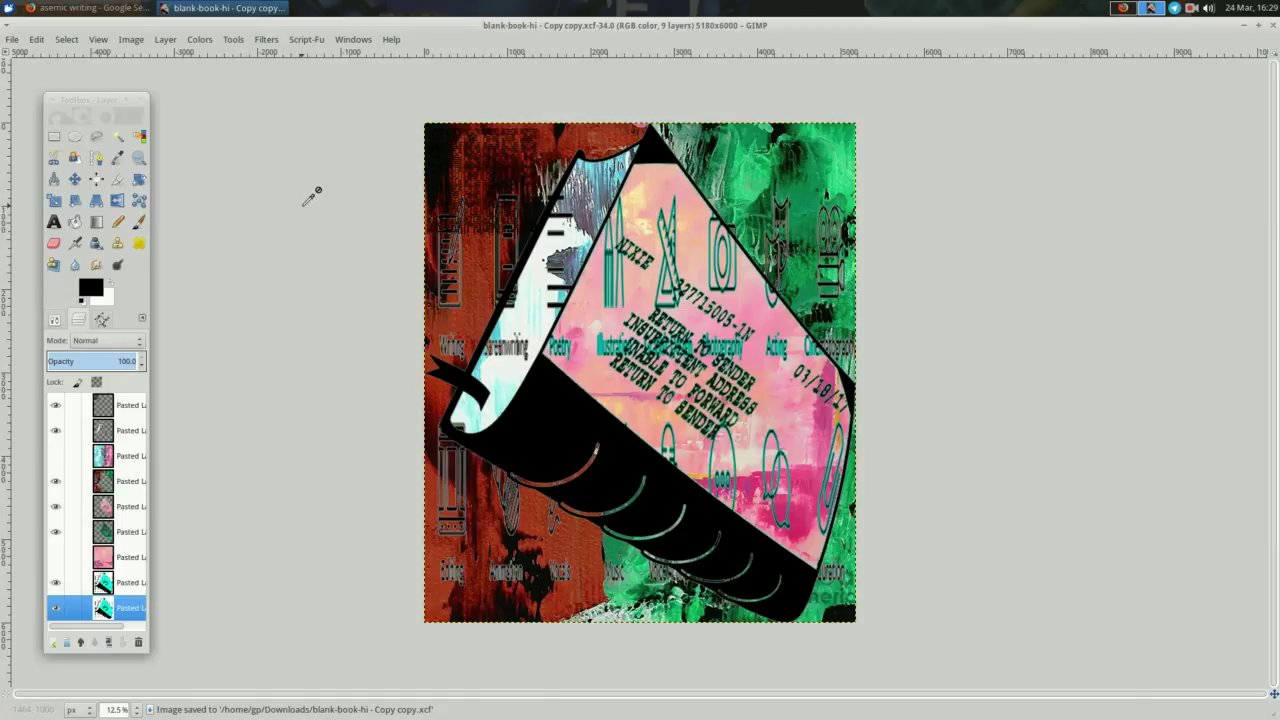
# - Switch to Firefox, find the sand-carved asemic writing image in the results, and save it to Downloads
pyautogui.click(107, 7)
pyautogui.scroll(-10, 340, 268)
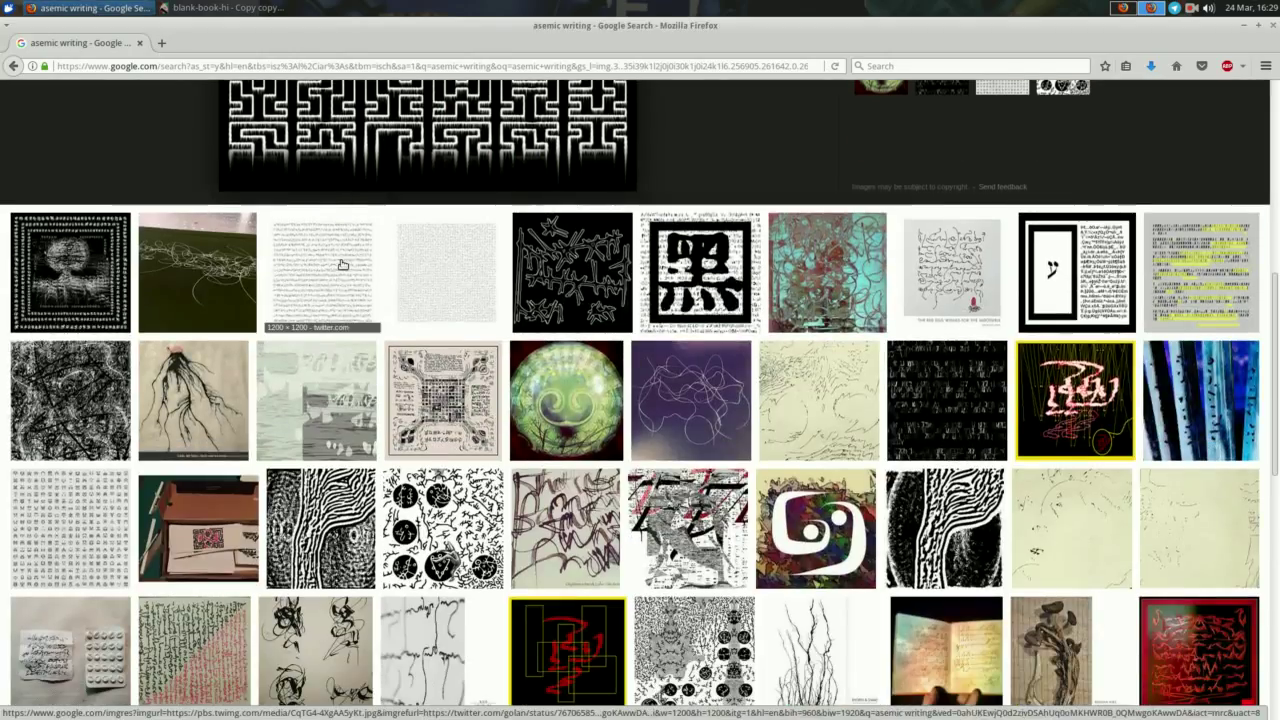
pyautogui.scroll(-1, 340, 265)
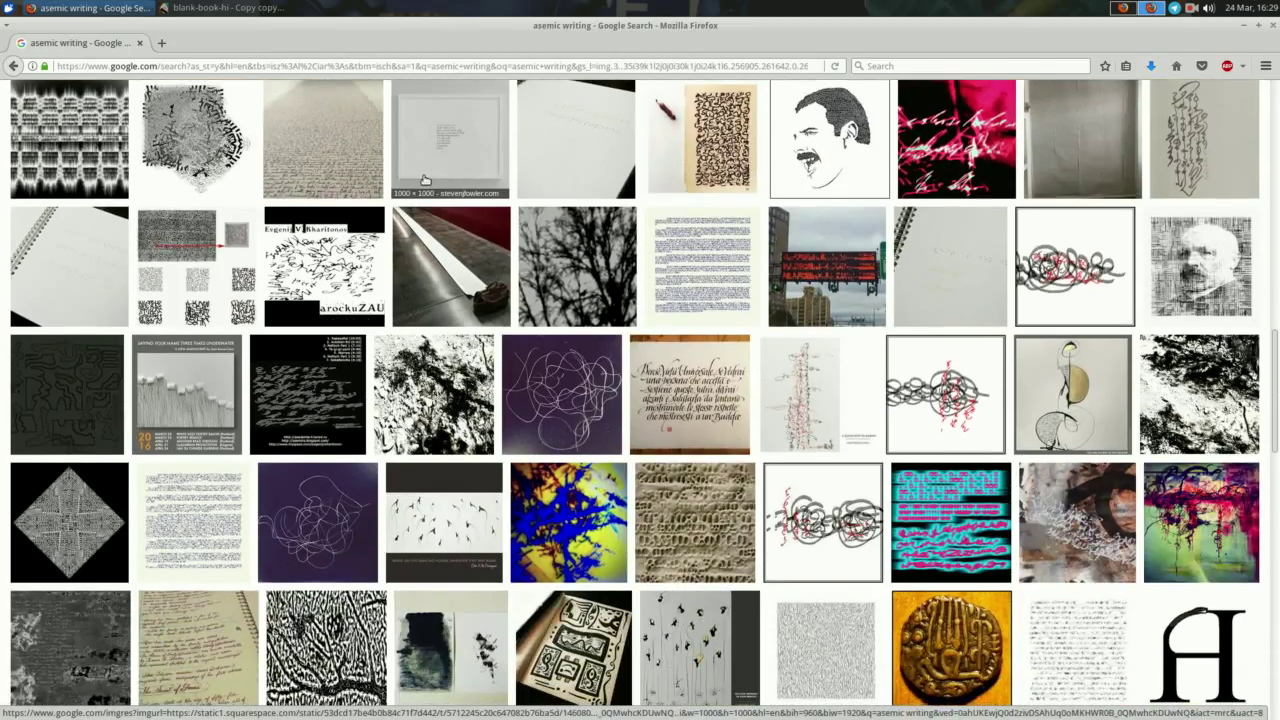
pyautogui.scroll(-5, 425, 180)
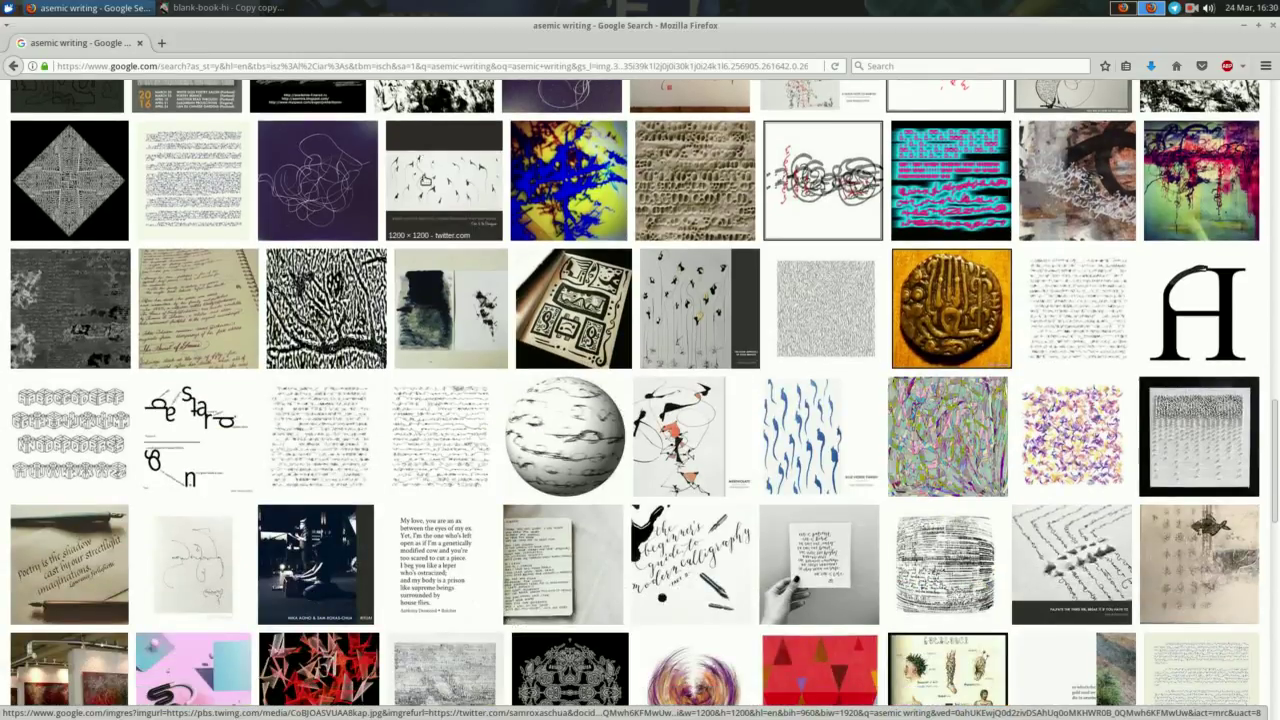
pyautogui.click(663, 207)
pyautogui.rightClick(405, 355)
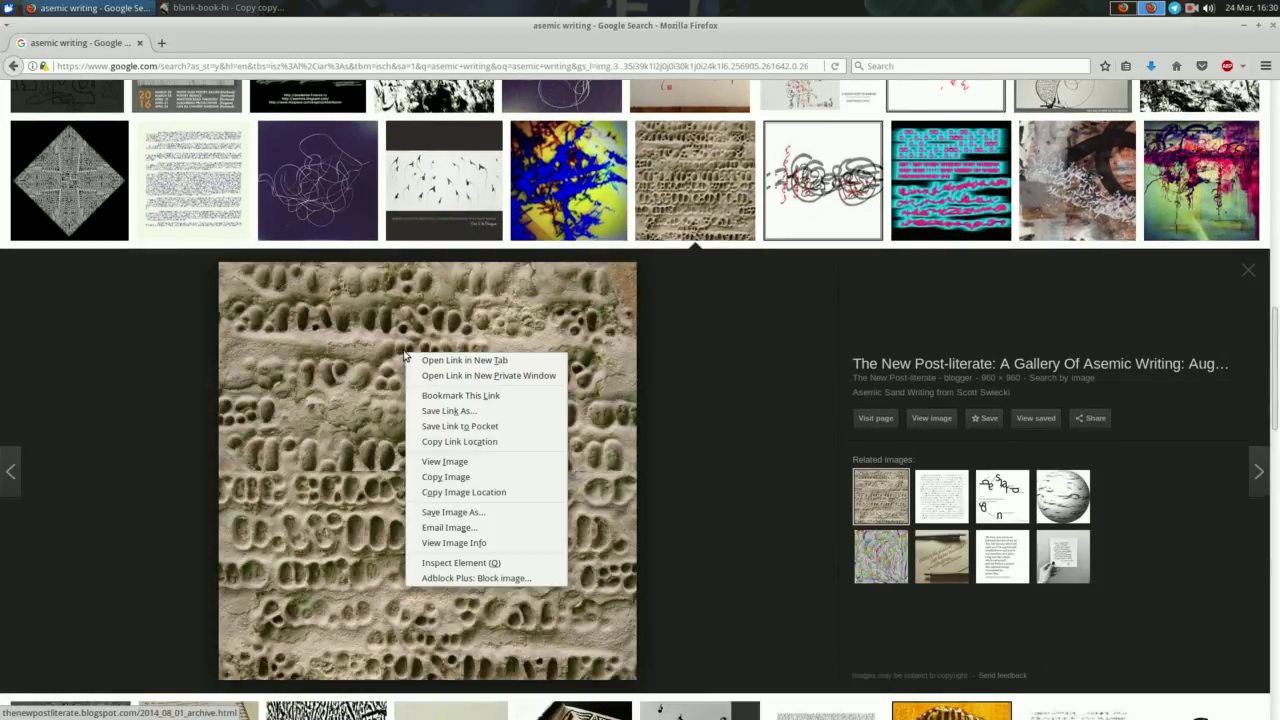
pyautogui.click(460, 514)
pyautogui.click(978, 582)
# - Return to GIMP and open the downloaded ss2.jpg as a separate image
pyautogui.click(220, 8)
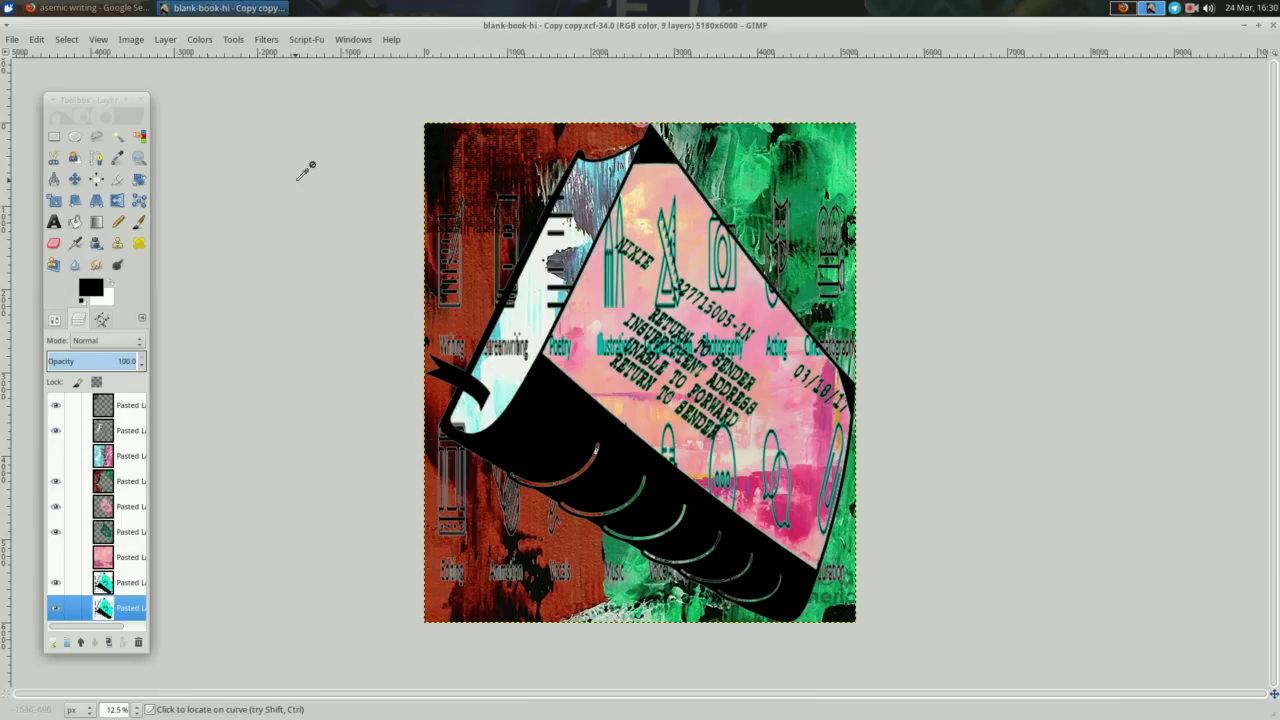
pyautogui.rightClick(298, 190)
pyautogui.click(420, 248)
pyautogui.doubleClick(366, 209)
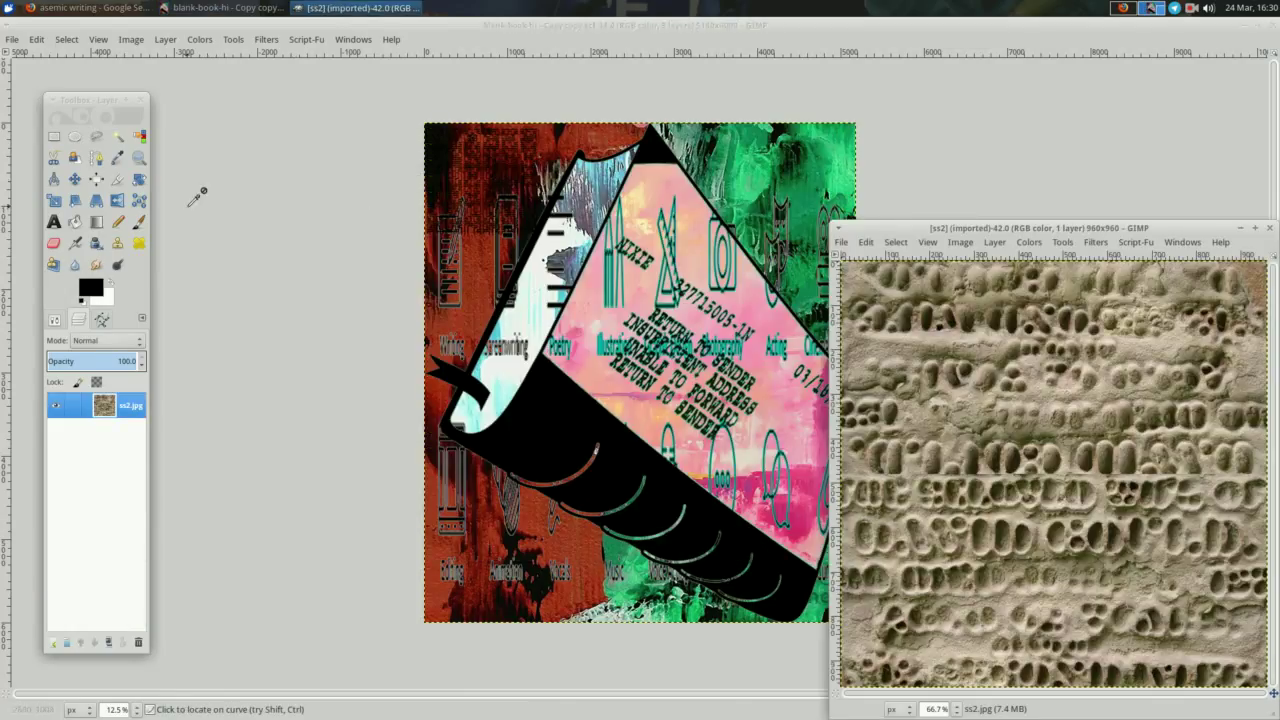
# - Select the dark carved marks in ss2.jpg by color, cut them, and close the image without saving
pyautogui.click(139, 136)
pyautogui.click(926, 325)
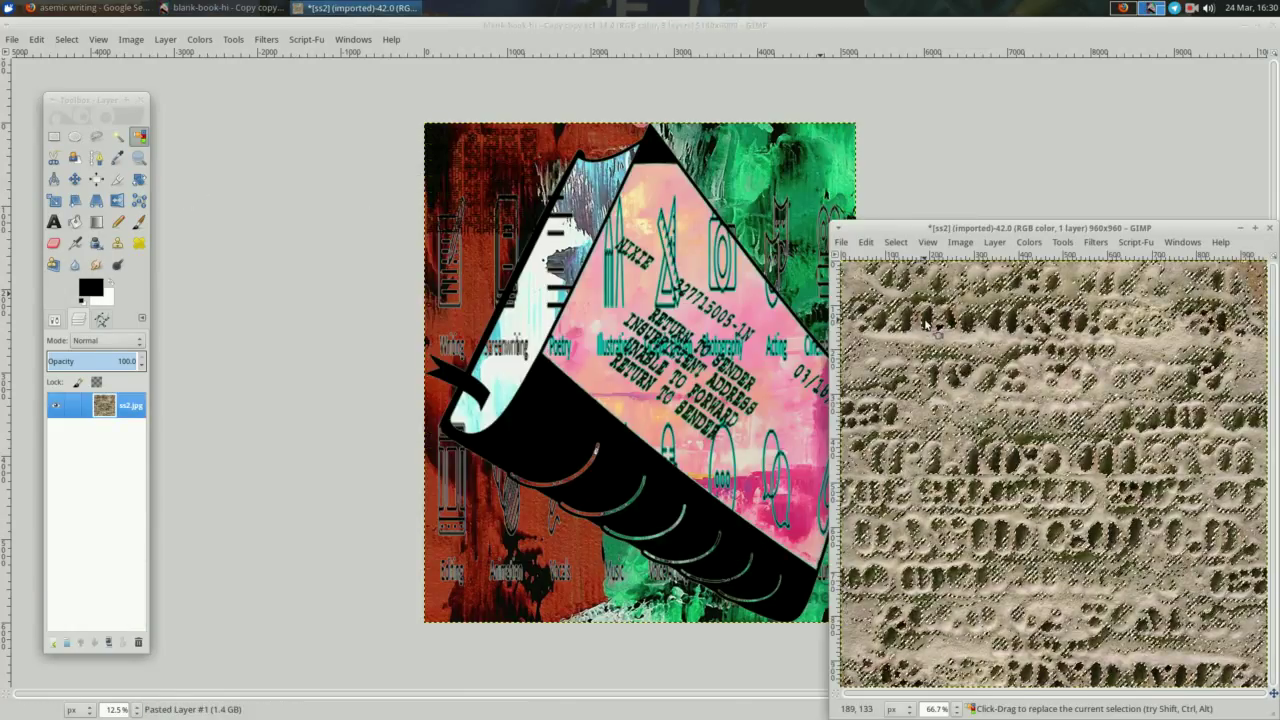
pyautogui.hotkey('ctrl', 'x')
pyautogui.click(1269, 229)
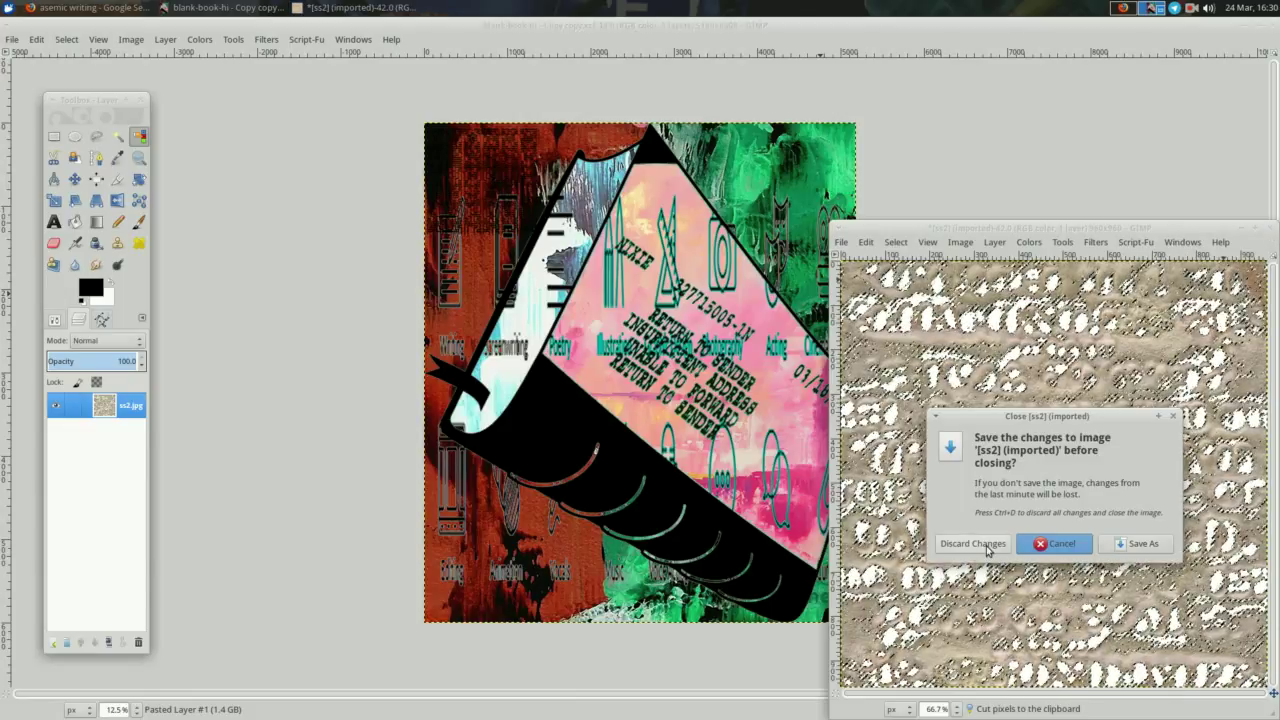
pyautogui.click(986, 543)
# - Paste the carved marks into the book artwork as a new layer and enlarge it over the green upper-right background
pyautogui.hotkey('ctrl', 'v')
pyautogui.click(53, 642)
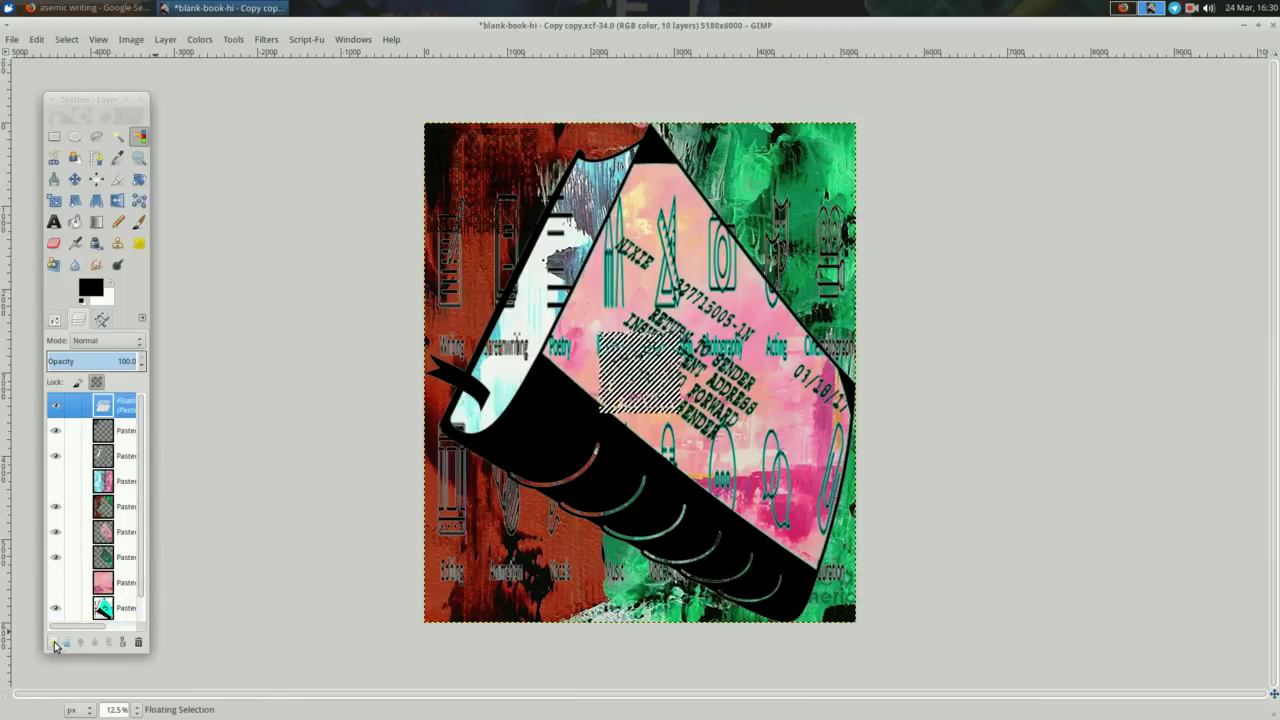
pyautogui.moveTo(587, 461); pyautogui.dragTo(730, 245)
pyautogui.click(53, 201)
pyautogui.click(643, 377)
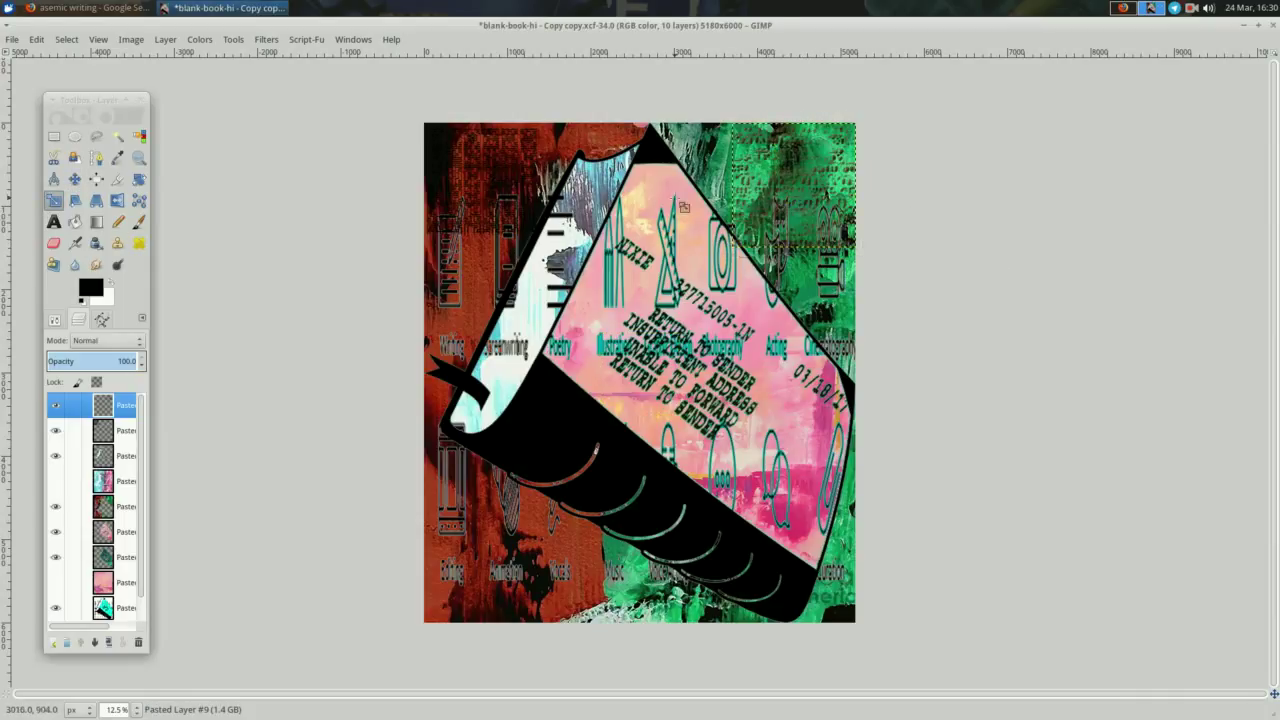
# - Darken the carved-marks layer with Curves and make the lowest layer in the stack active
pyautogui.rightClick(630, 170)
pyautogui.click(790, 384)
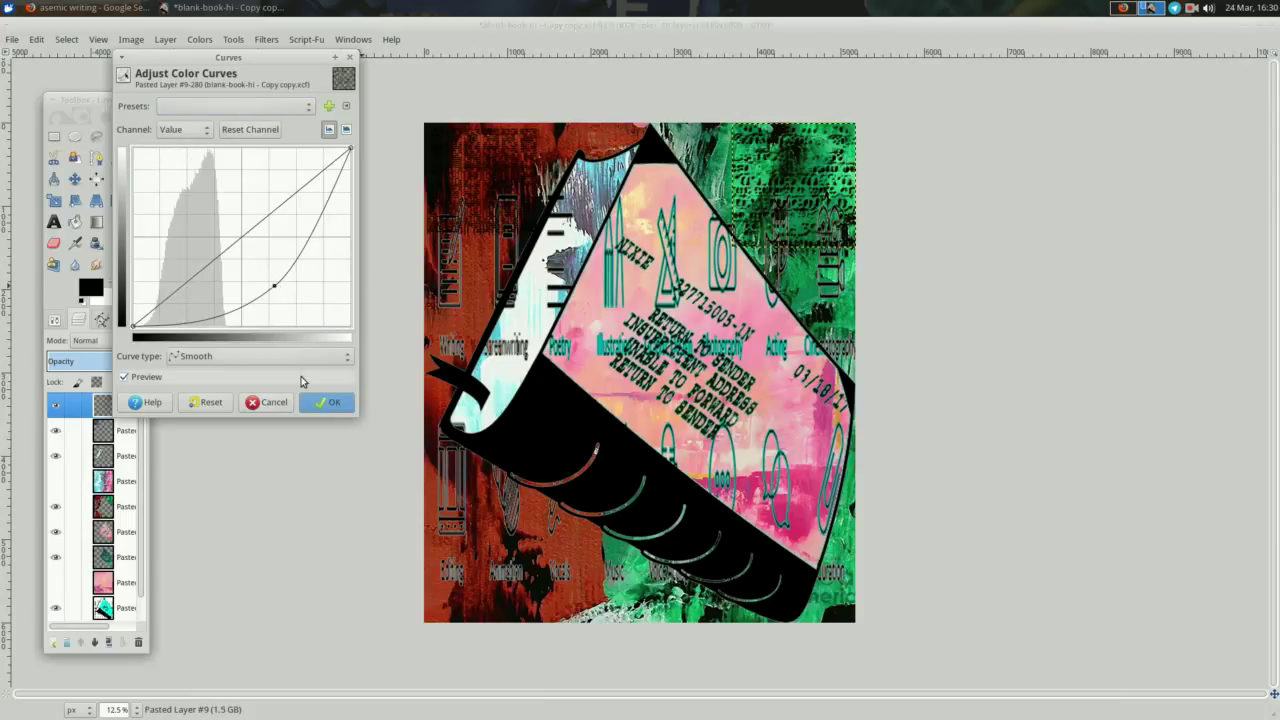
pyautogui.click(326, 401)
pyautogui.press('End')
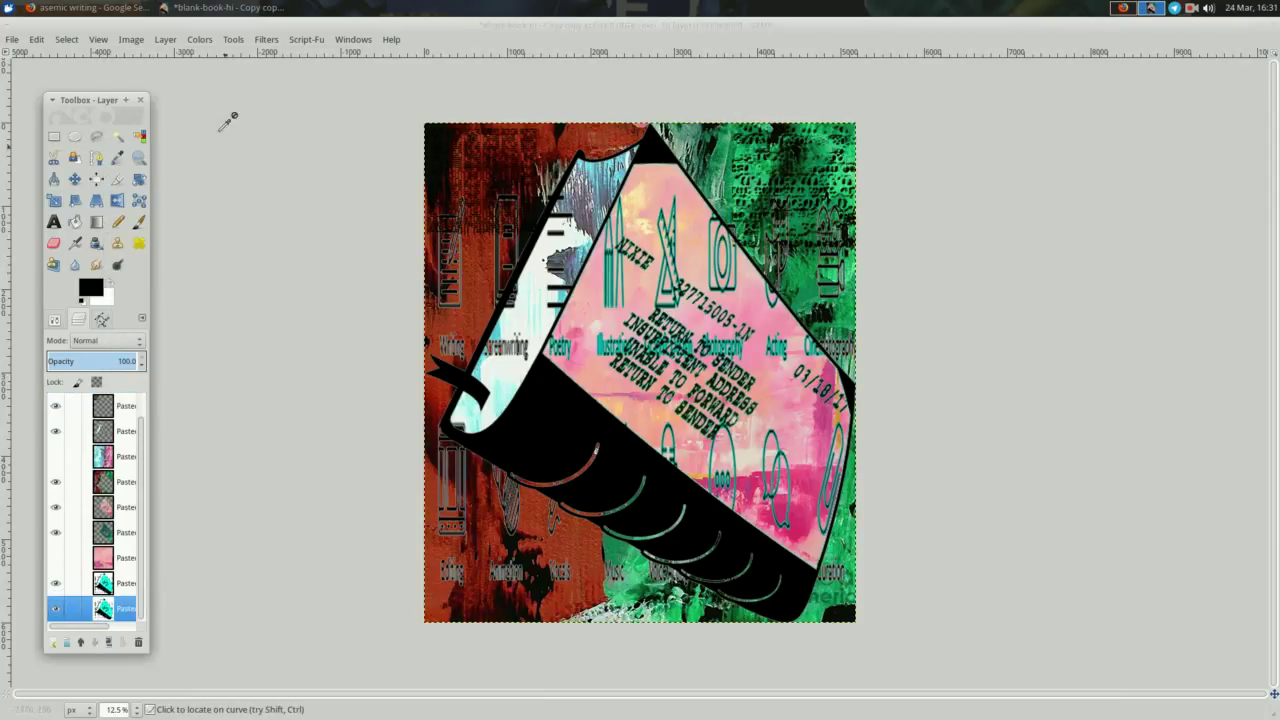
# - Switch to Firefox, find the dark 960 × 960 stage performance photo in the results, and save it to disk
pyautogui.click(90, 7)
pyautogui.scroll(-10, 340, 208)
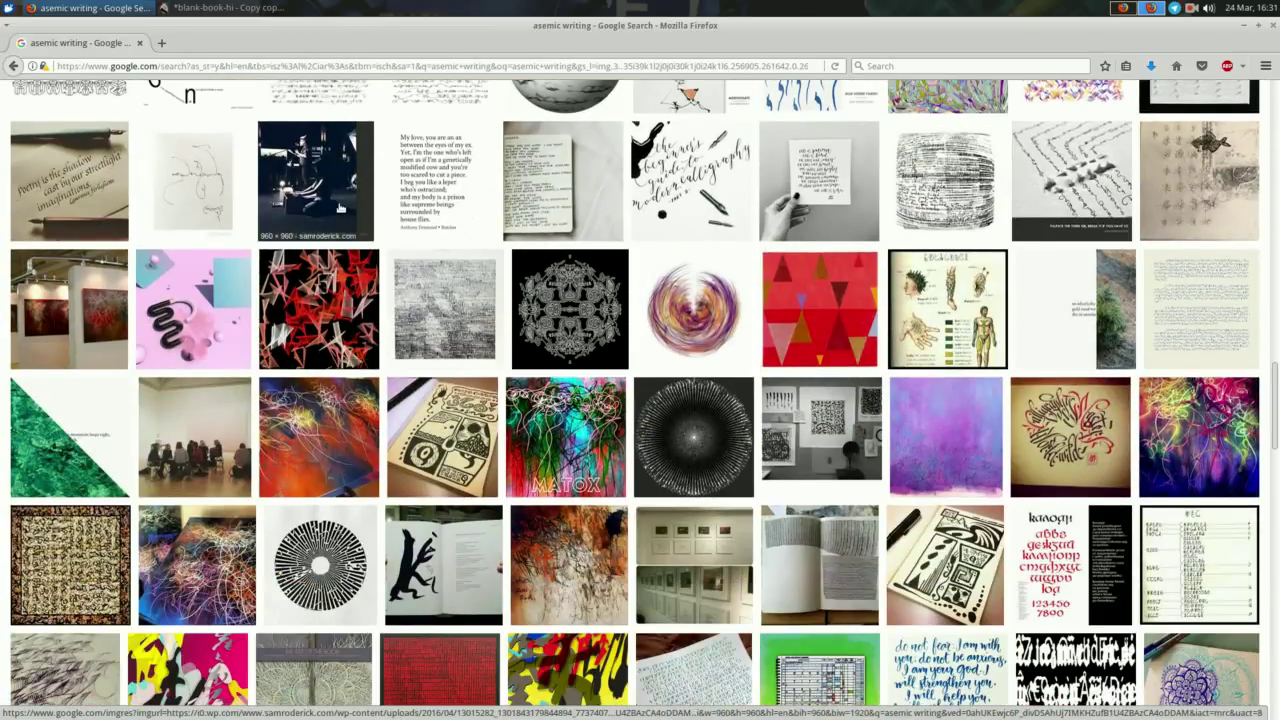
pyautogui.click(340, 208)
pyautogui.rightClick(366, 345)
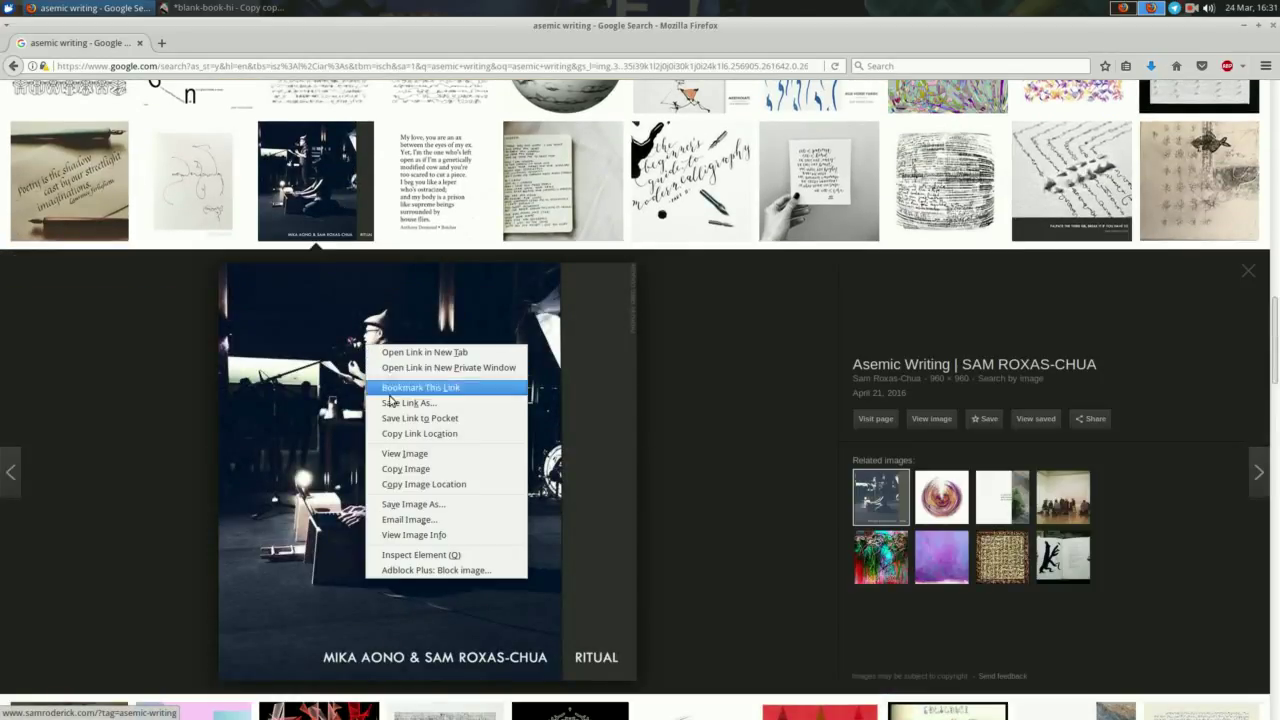
pyautogui.click(403, 504)
pyautogui.click(968, 581)
# - Return to GIMP and open the downloaded stage performance photo as a separate image
pyautogui.hotkey('alt', 'Tab')
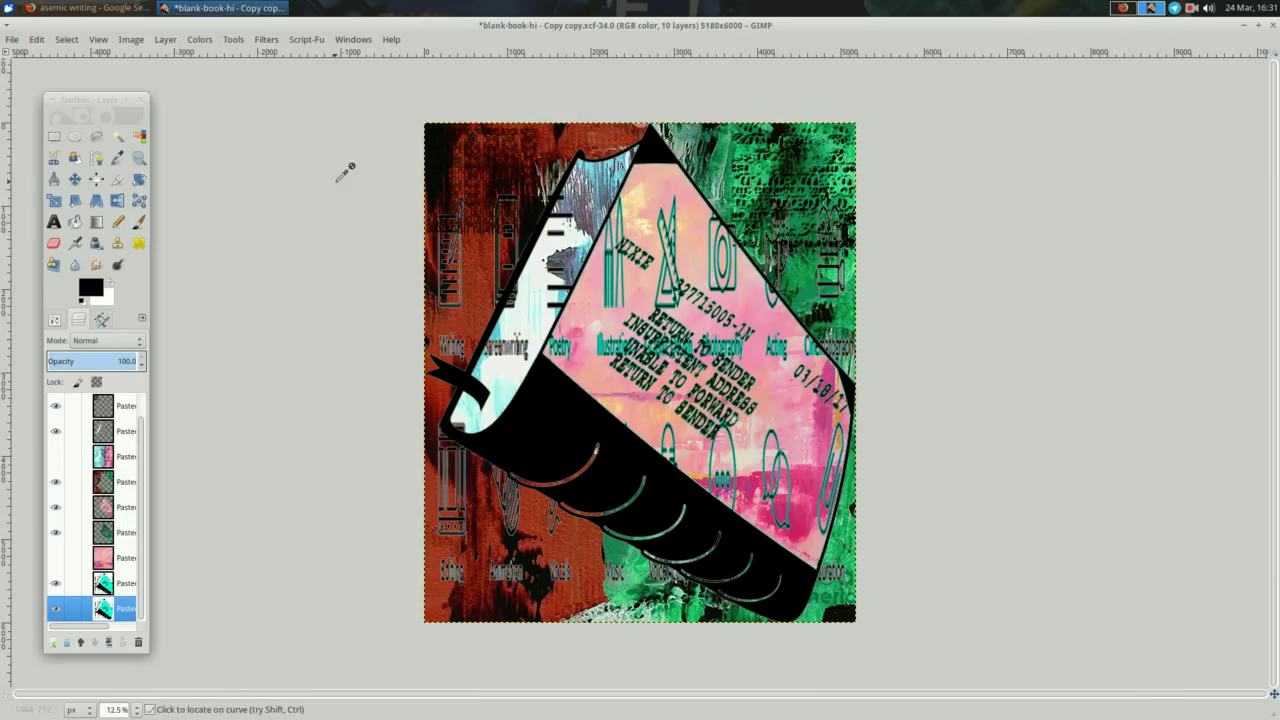
pyautogui.rightClick(335, 200)
pyautogui.click(480, 251)
pyautogui.doubleClick(345, 208)
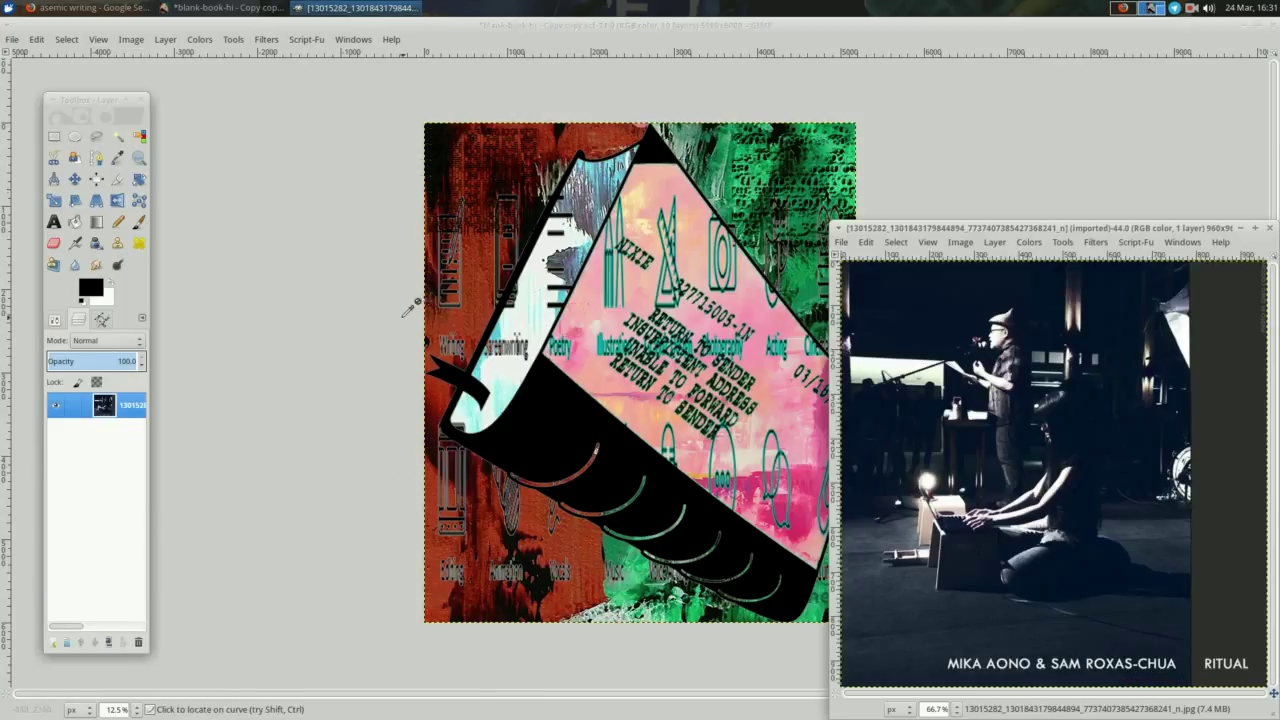
# - Scale the performance photo to a width of 6000 px
pyautogui.rightClick(940, 433)
pyautogui.click(1075, 556)
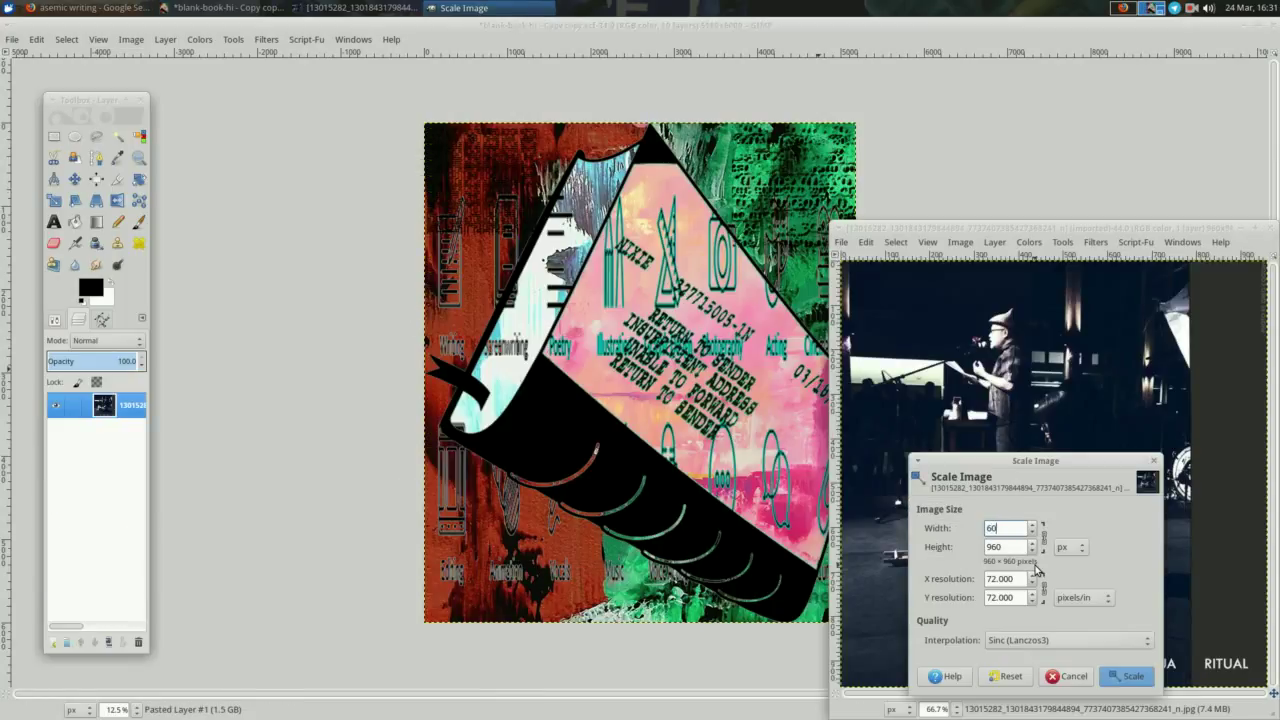
pyautogui.write('6000')
pyautogui.click(1124, 675)
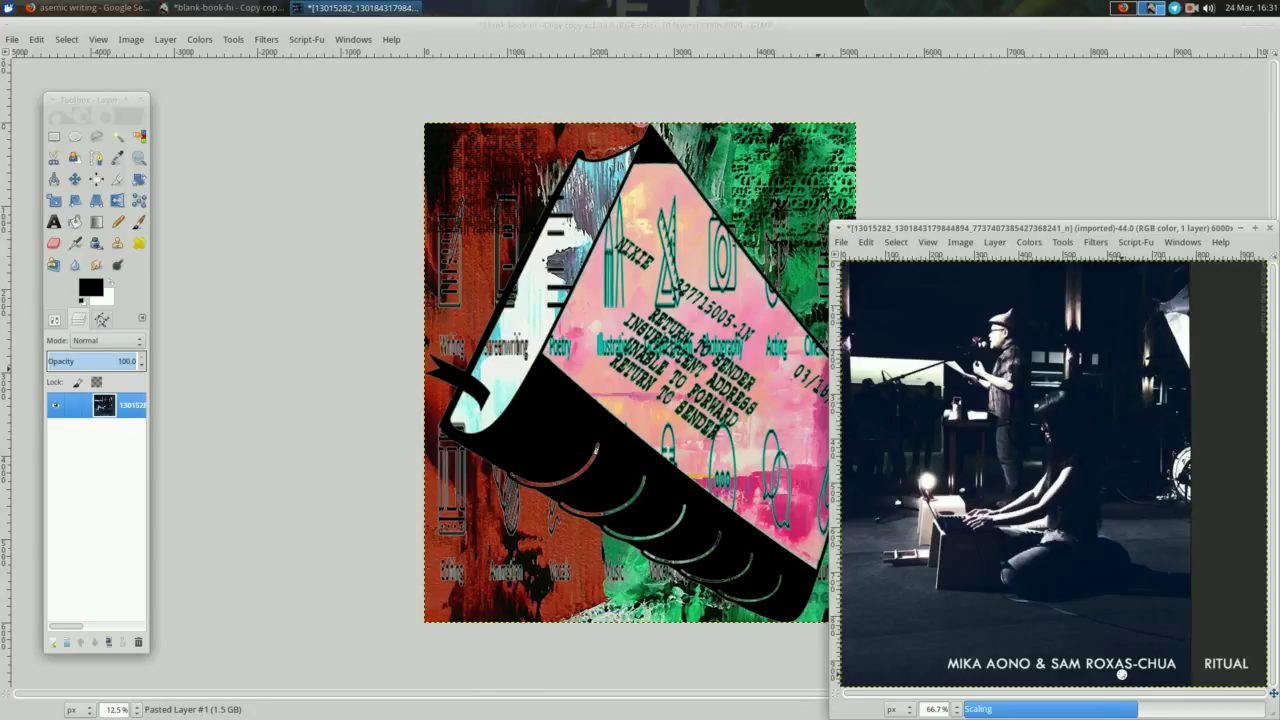
pyautogui.moveTo(1046, 229); pyautogui.dragTo(996, 190)
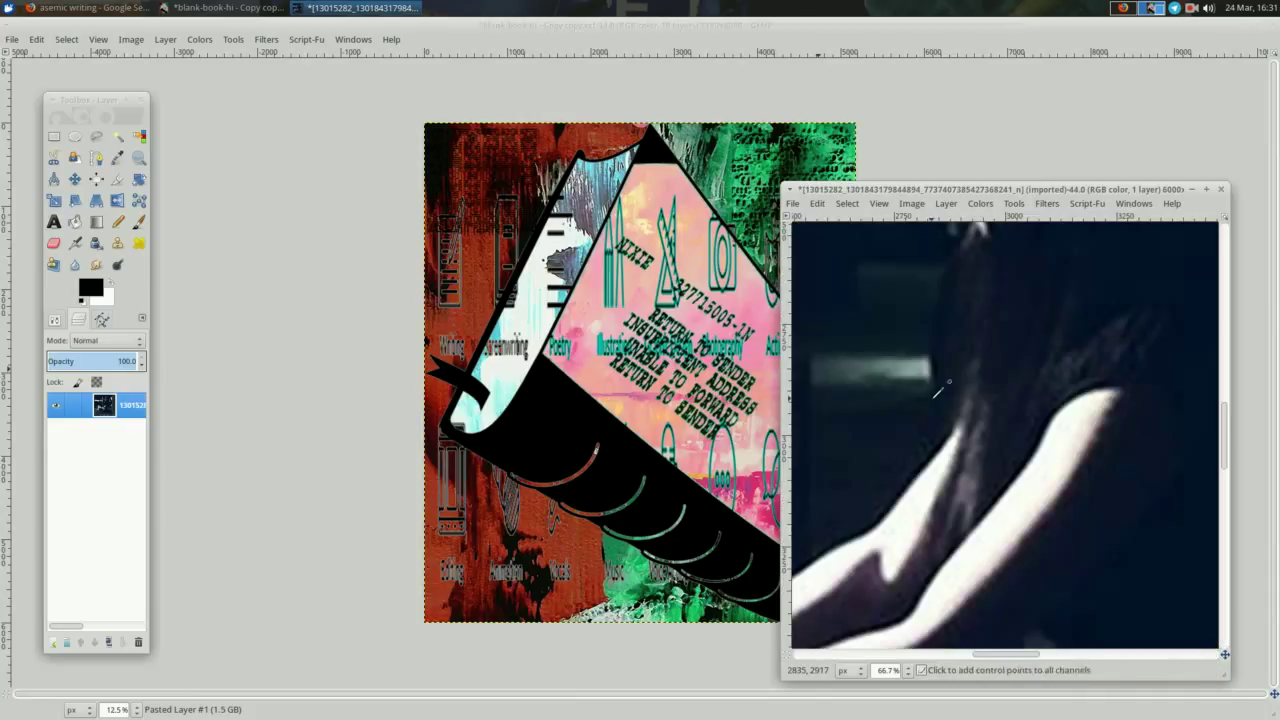
# - Transfer the scaled performance photo into the book artwork, closing its source image without saving
pyautogui.hotkey('ctrl', 'x')
pyautogui.click(1220, 189)
pyautogui.click(960, 509)
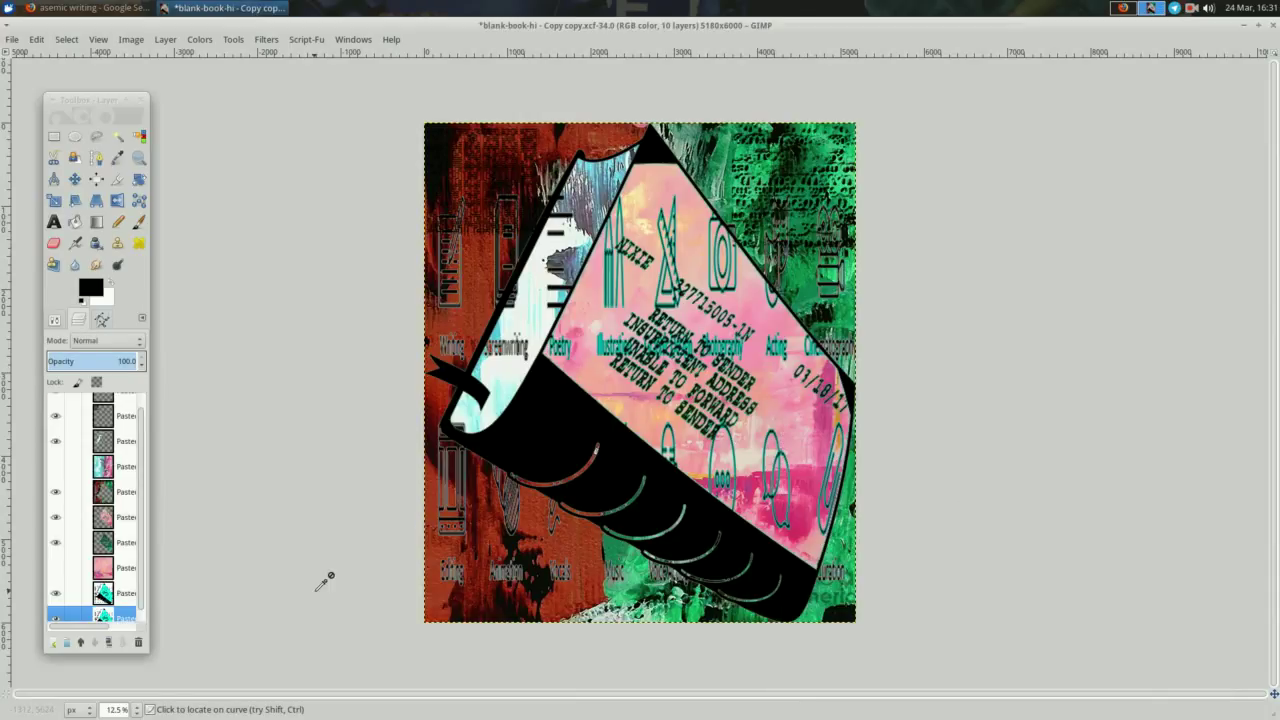
pyautogui.hotkey('ctrl', 'v')
pyautogui.hotkey('ctrl', 'z')
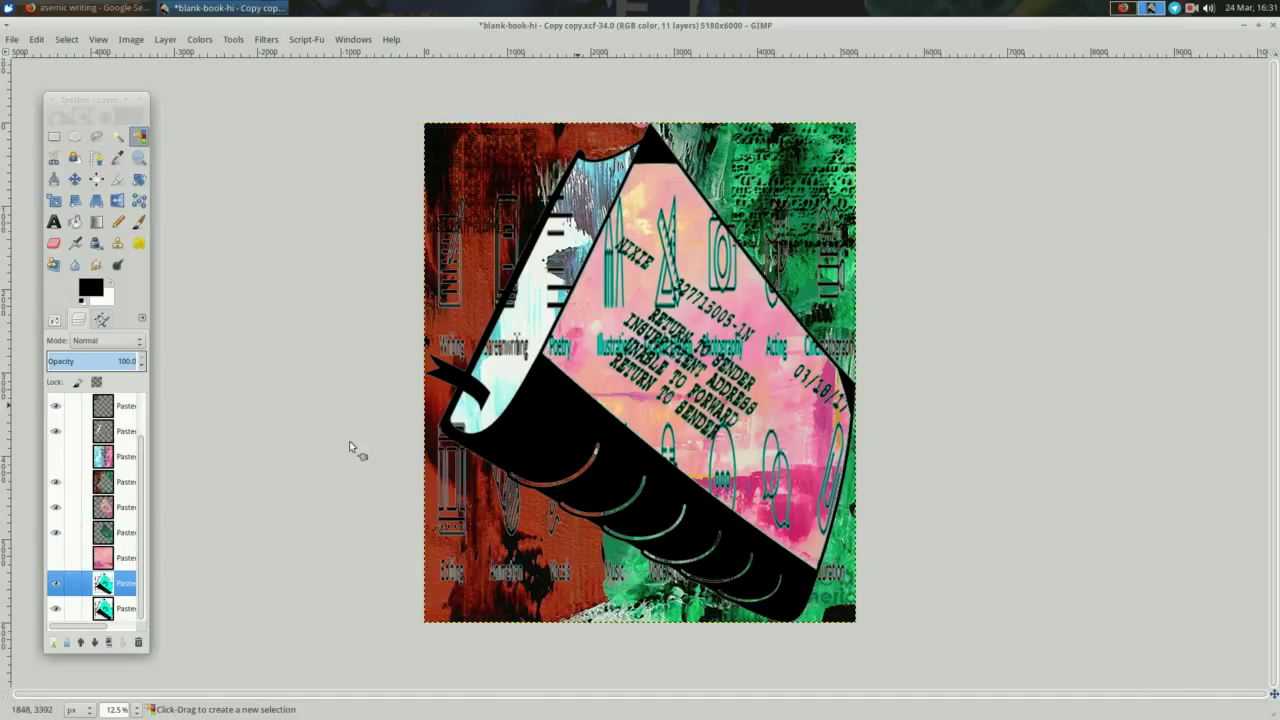
# - Copy the photo area inside the selected black parts of the book and paste it as a new layer
pyautogui.hotkey('ctrl', 'c')
pyautogui.hotkey('ctrl', 'v')
pyautogui.click(54, 642)
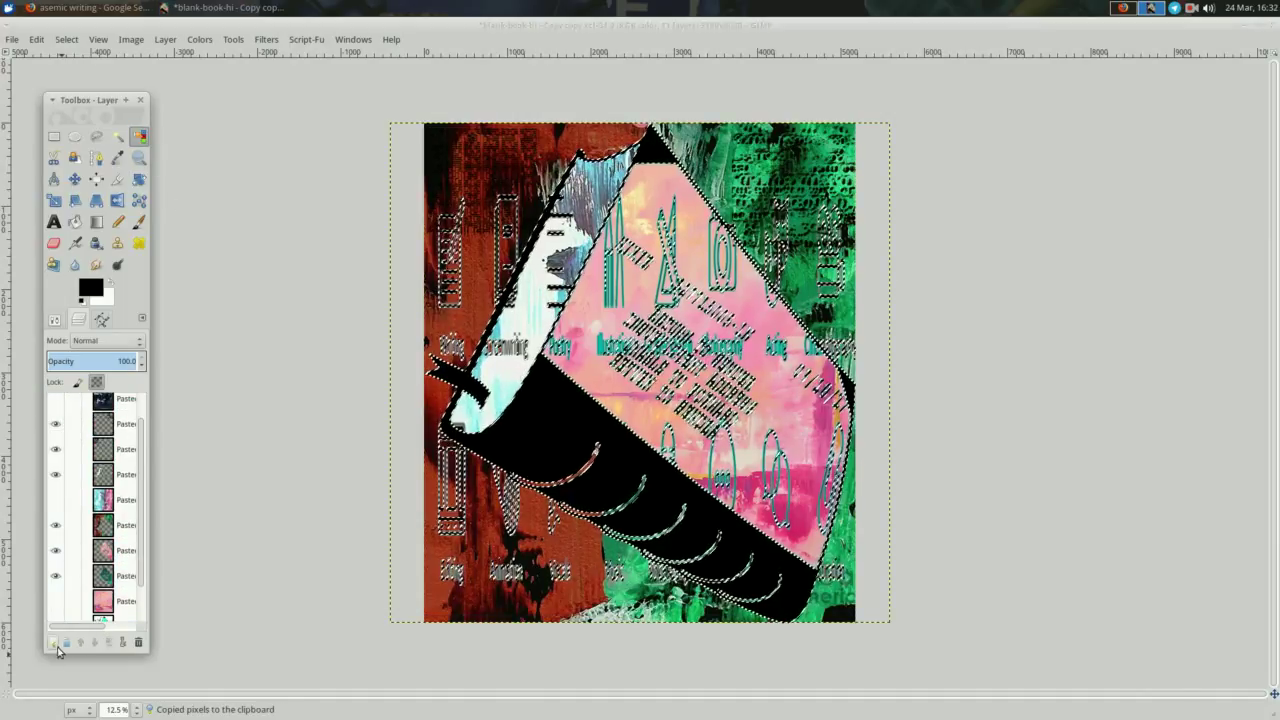
# - Darken the pasted photo cutout with Curves, pulling the Value curve down to about x 167, y 55
pyautogui.rightClick(241, 270)
pyautogui.moveTo(286, 366)
pyautogui.click(386, 411)
pyautogui.moveTo(275, 209); pyautogui.dragTo(275, 289)
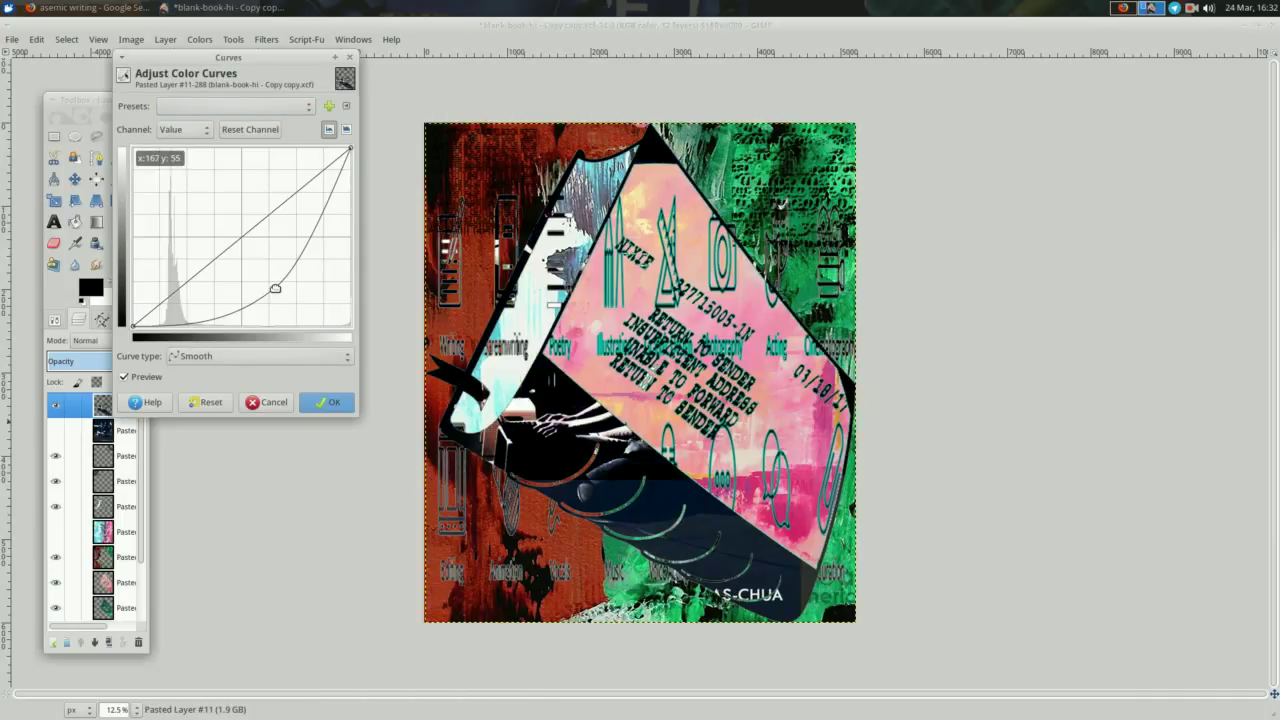
pyautogui.click(327, 402)
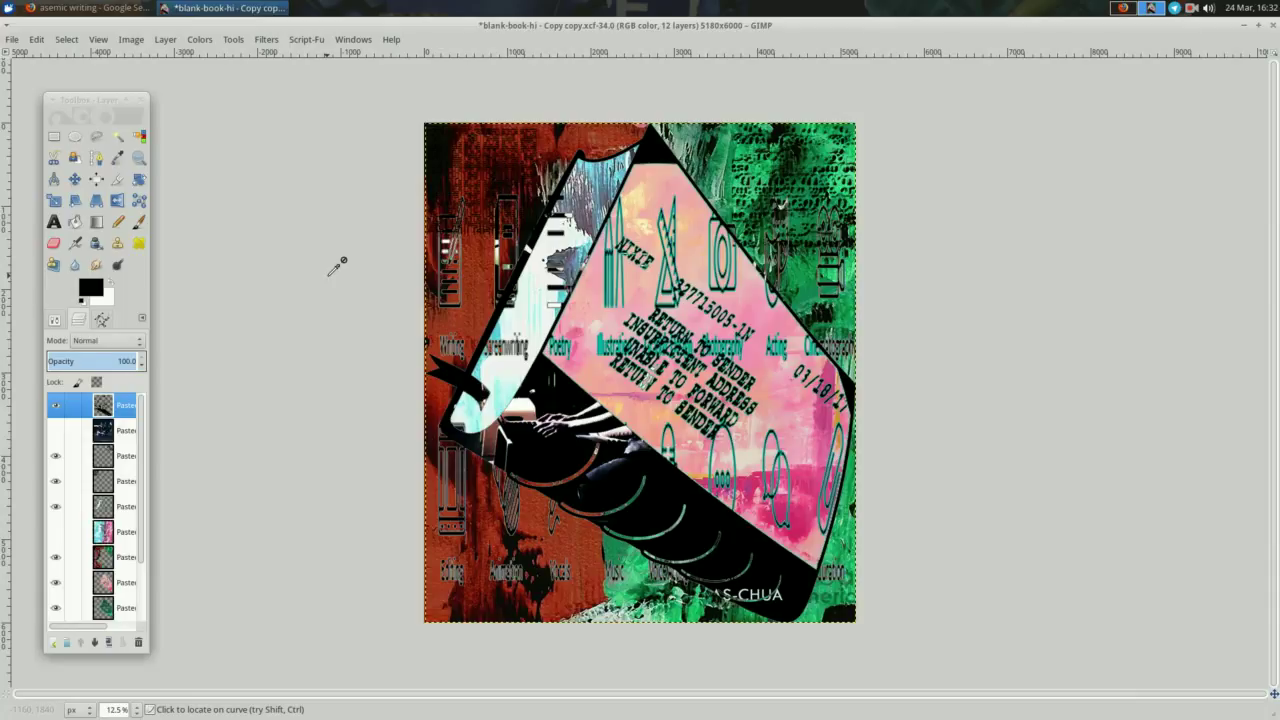
# - Switch to Firefox and save the photo of the handwritten notebook page titled HIDDEN from the image results
pyautogui.click(90, 8)
pyautogui.click(517, 177)
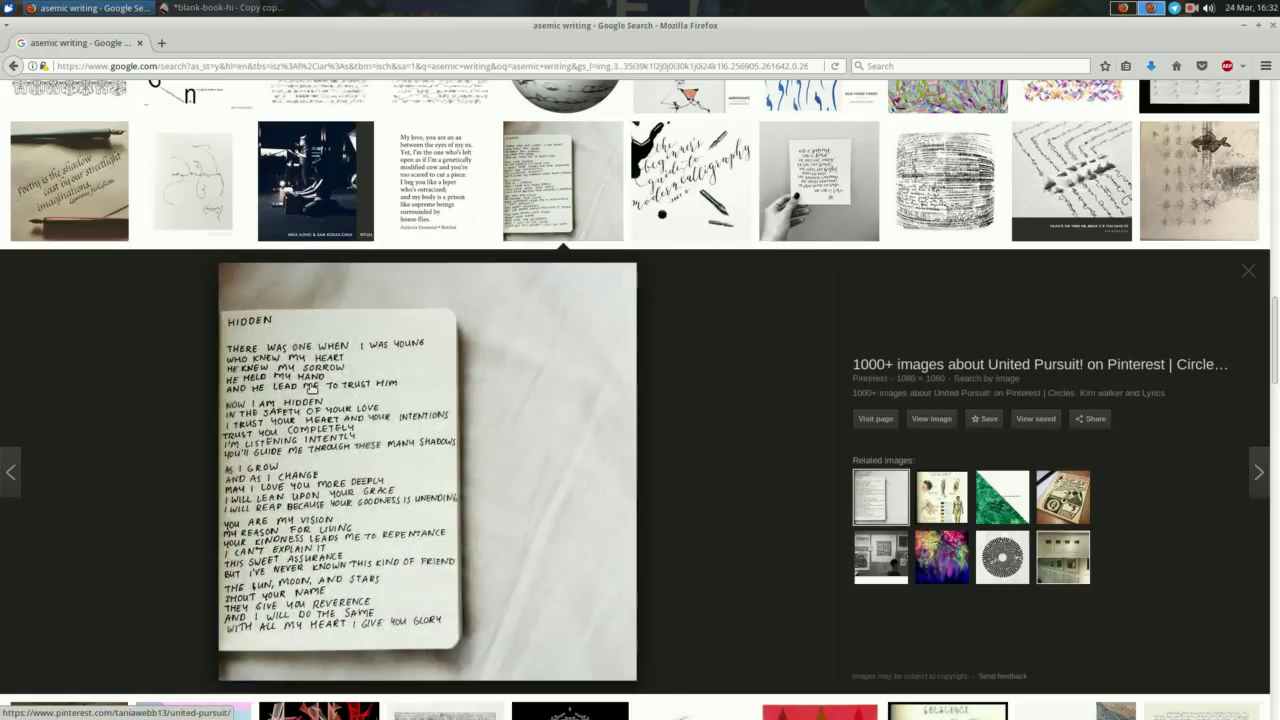
pyautogui.rightClick(305, 381)
pyautogui.click(376, 541)
pyautogui.click(962, 580)
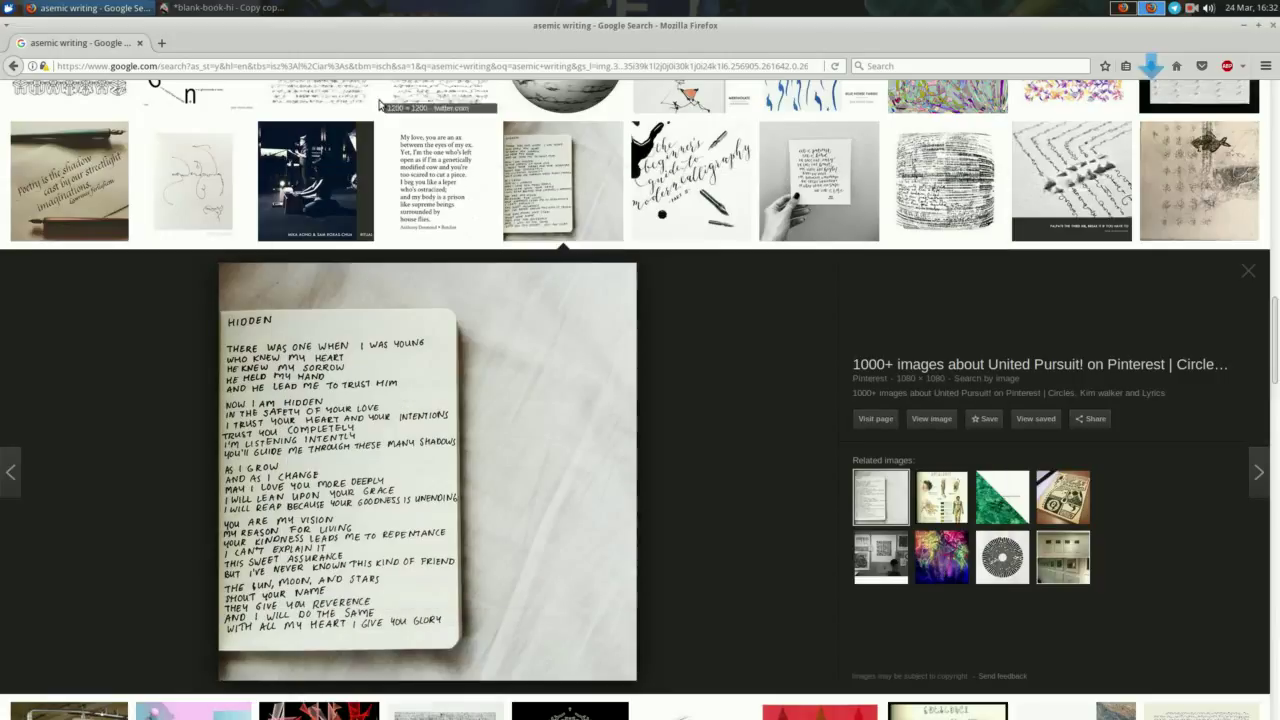
# - Return to GIMP and open the downloaded notebook photo as a separate image
pyautogui.click(225, 8)
pyautogui.rightClick(270, 186)
pyautogui.moveTo(290, 197)
pyautogui.click(406, 243)
pyautogui.click(270, 231)
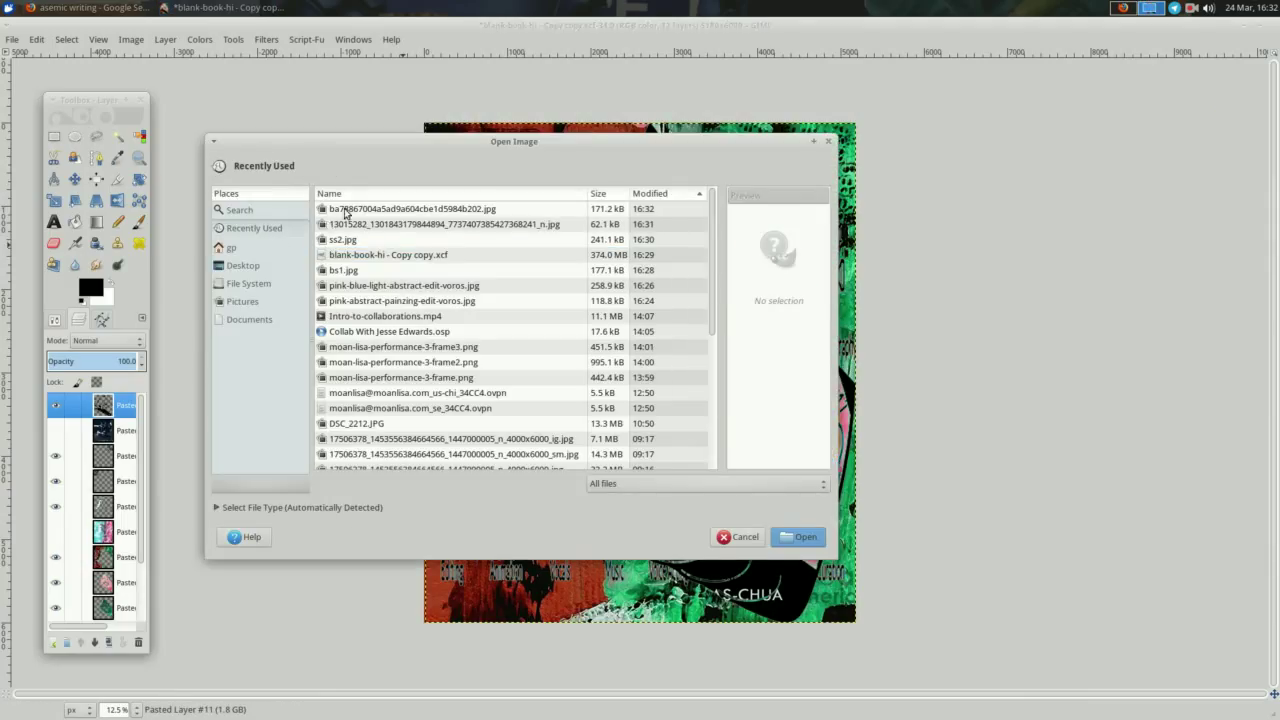
pyautogui.click(272, 248)
pyautogui.doubleClick(355, 210)
pyautogui.doubleClick(358, 212)
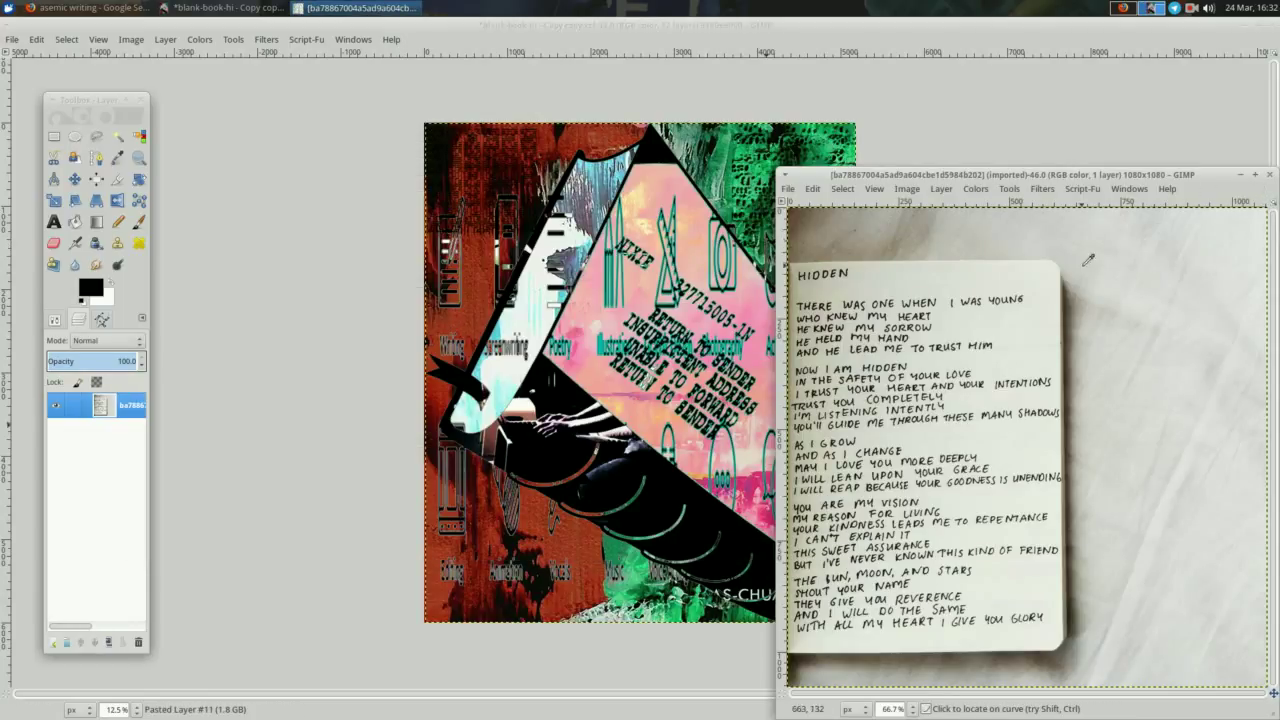
# - Cut a rectangular selection around the handwritten page and close the notebook image without saving
pyautogui.moveTo(1140, 180); pyautogui.dragTo(877, 56)
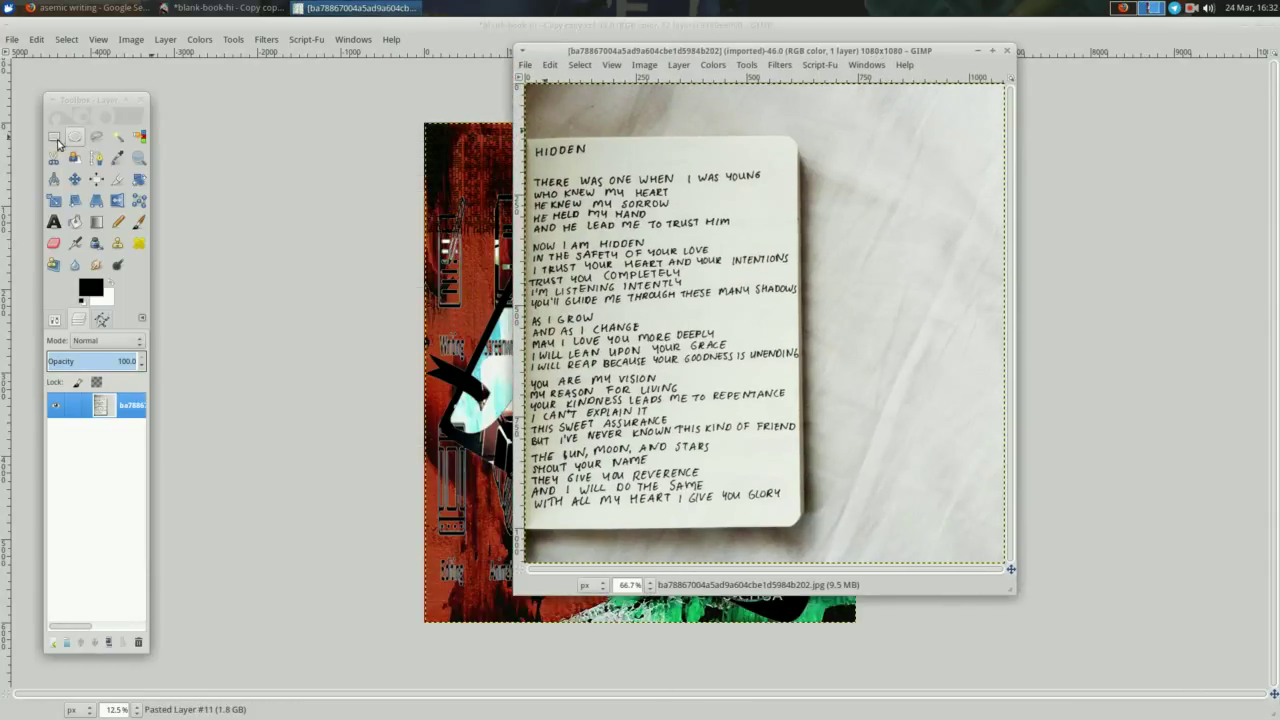
pyautogui.click(56, 140)
pyautogui.moveTo(795, 140); pyautogui.dragTo(525, 515)
pyautogui.hotkey('ctrl', 'x')
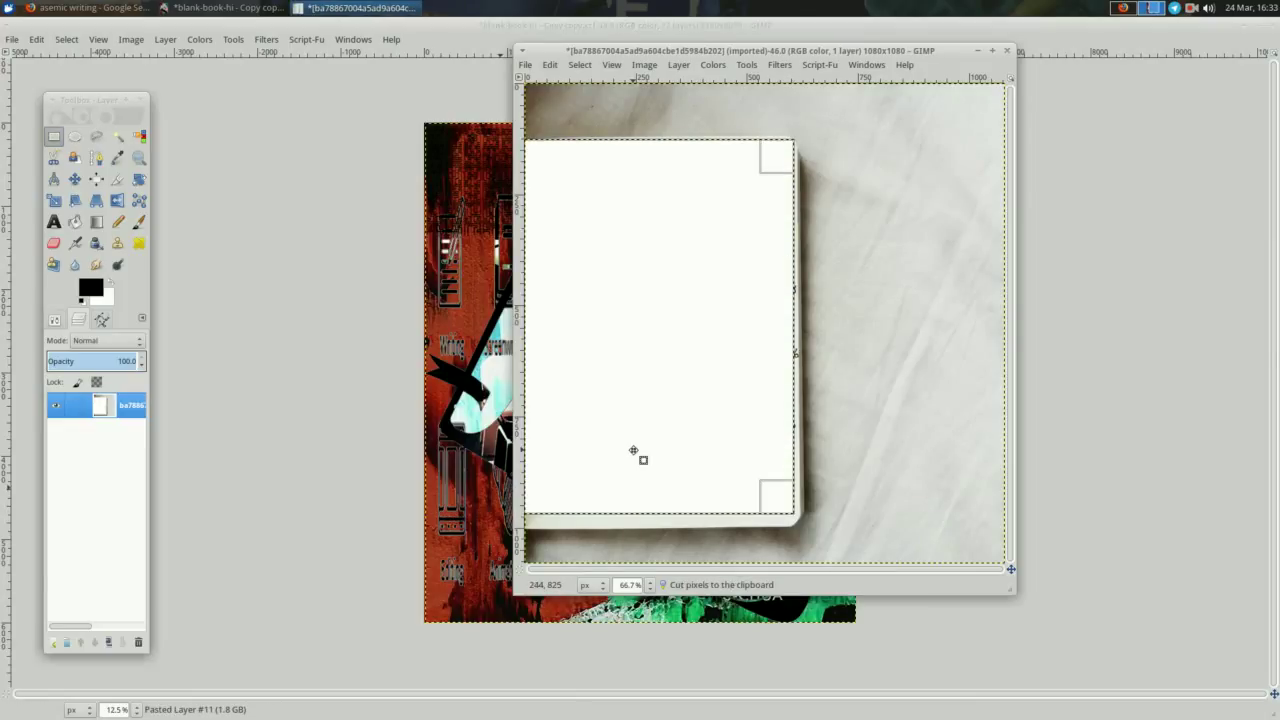
pyautogui.click(1007, 50)
pyautogui.click(695, 392)
# - Paste the handwritten page into the book artwork as a new layer and rotate it about -53 degrees
pyautogui.hotkey('ctrl', 'v')
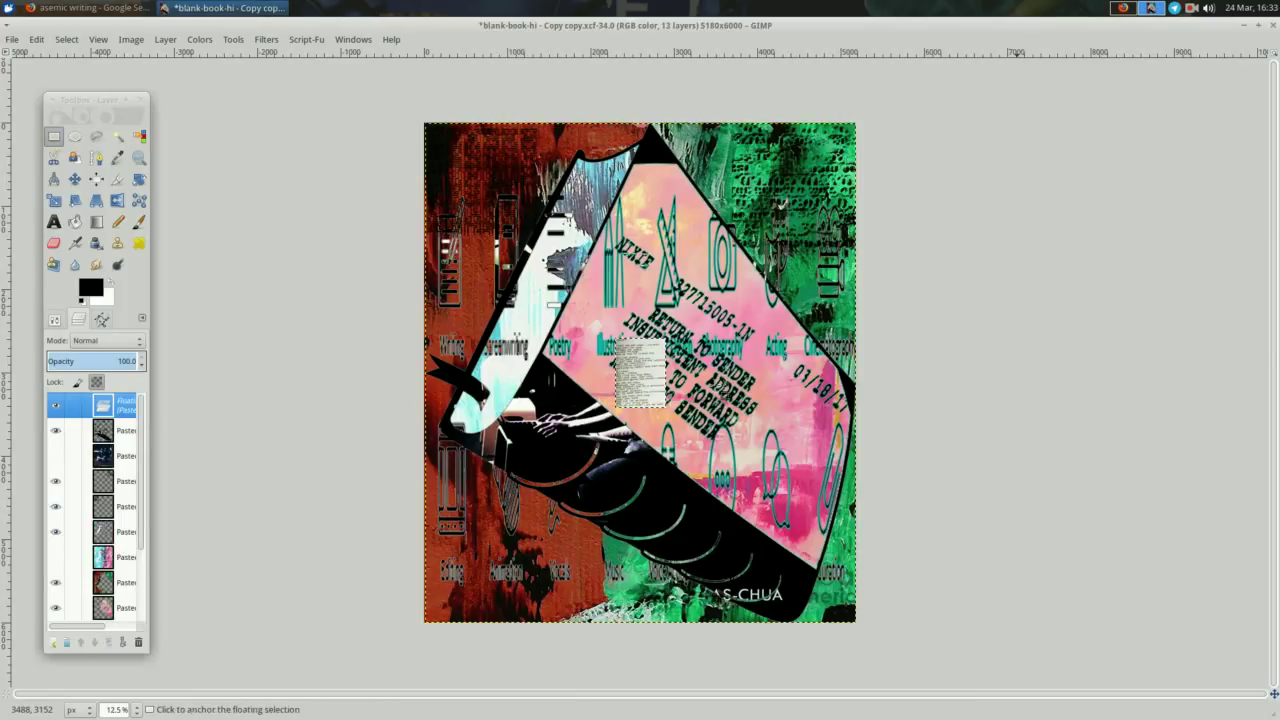
pyautogui.click(55, 645)
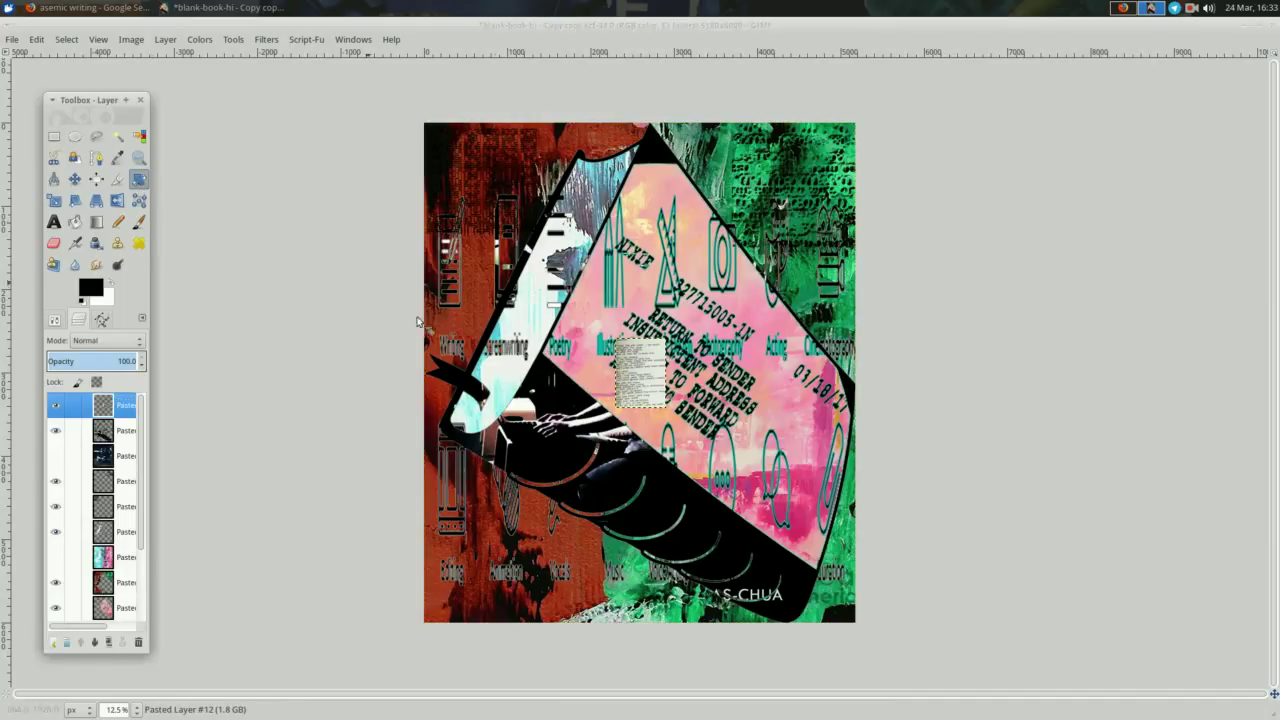
pyautogui.moveTo(418, 321); pyautogui.dragTo(529, 538)
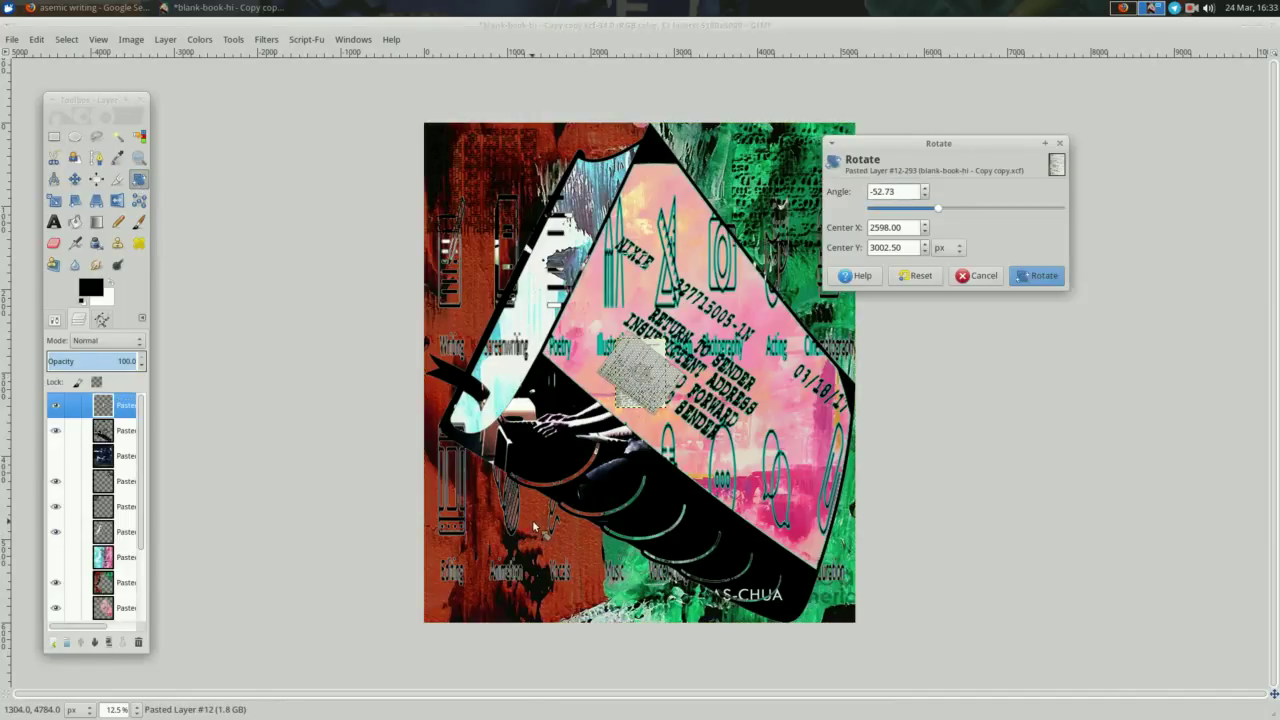
pyautogui.click(1012, 284)
# - Scale the handwritten page layer to about 4926 × 5081 px and move it over the book's pink cover
pyautogui.hotkey('shift', 's')
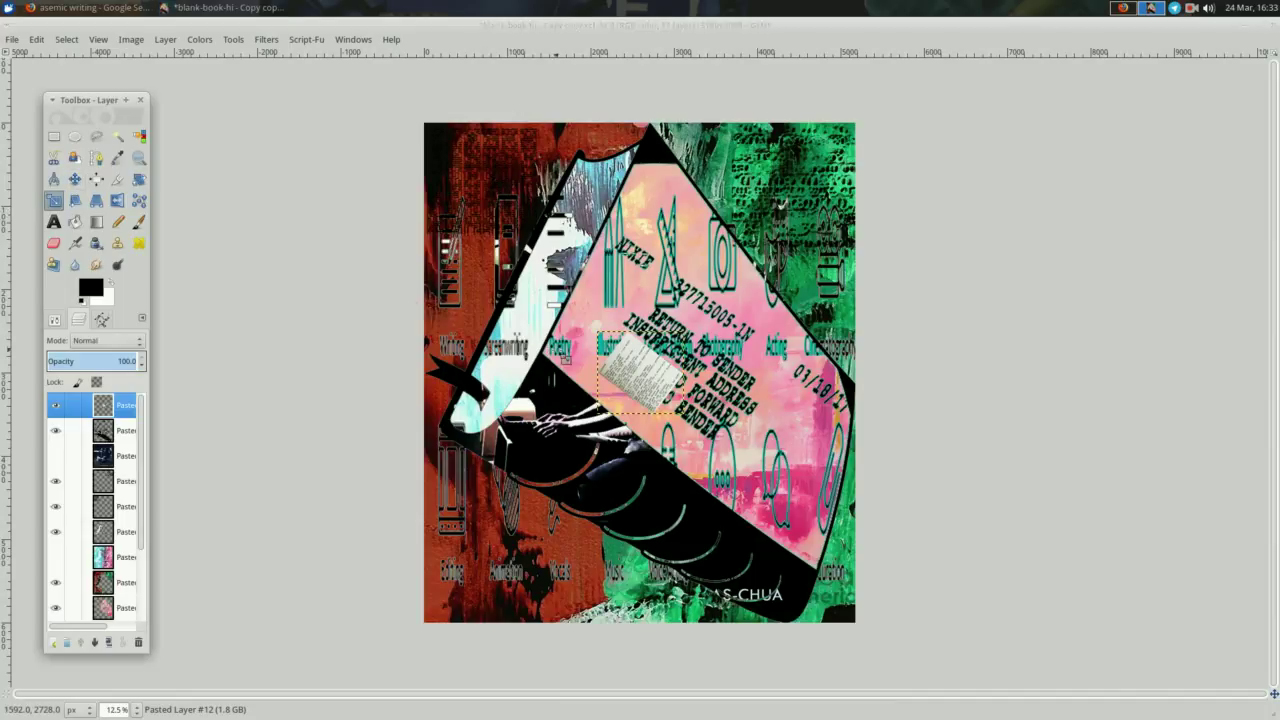
pyautogui.click(587, 311)
pyautogui.moveTo(587, 311); pyautogui.dragTo(541, 247)
pyautogui.moveTo(690, 418); pyautogui.dragTo(960, 677)
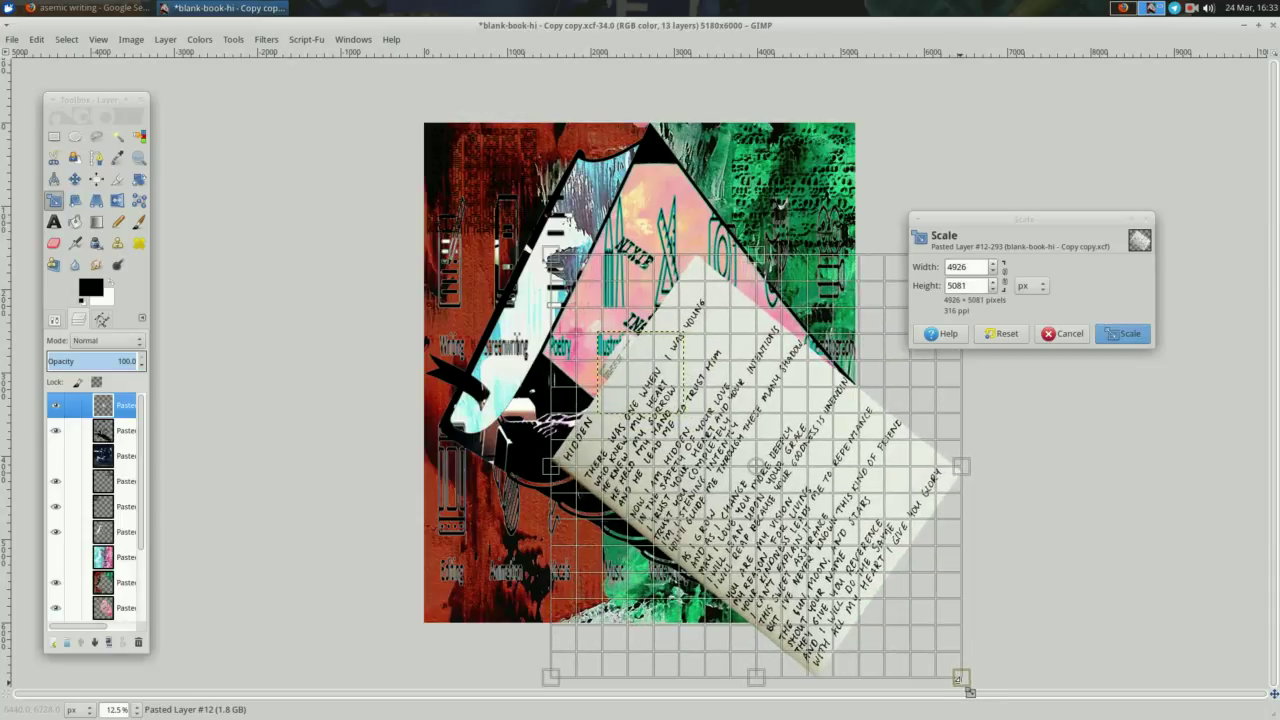
pyautogui.click(1138, 340)
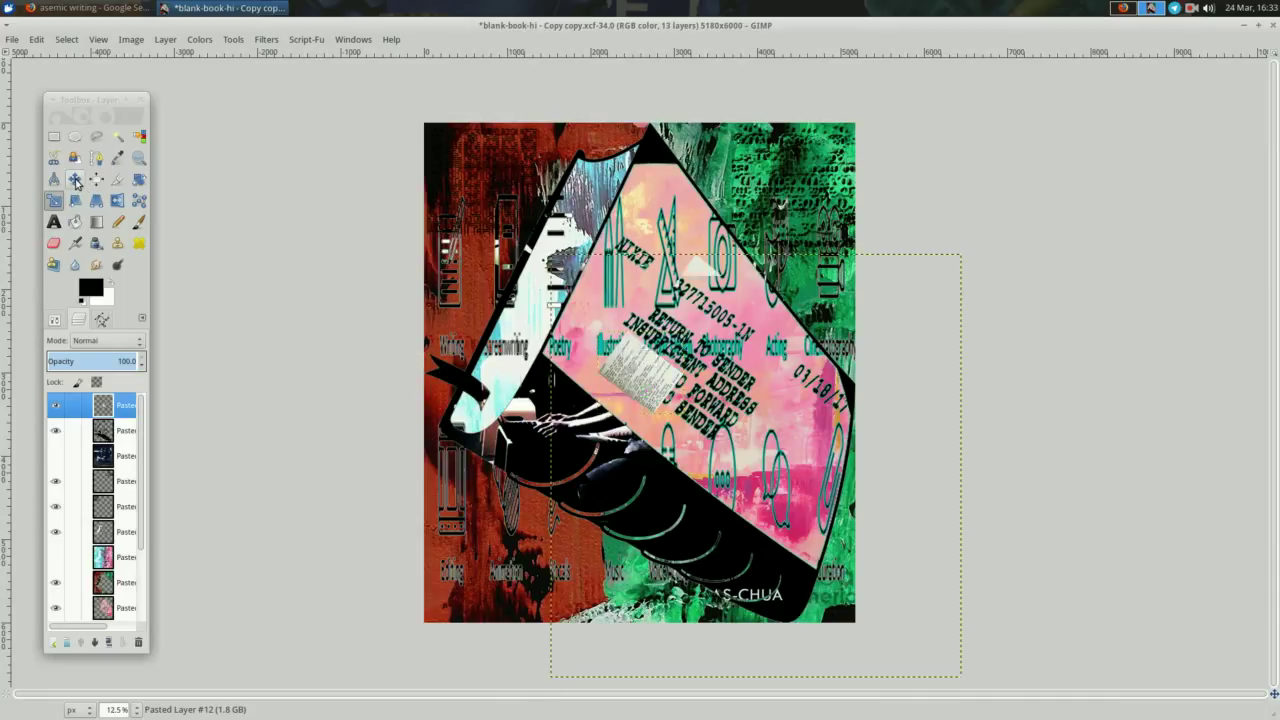
pyautogui.click(75, 179)
pyautogui.moveTo(663, 554); pyautogui.dragTo(618, 442)
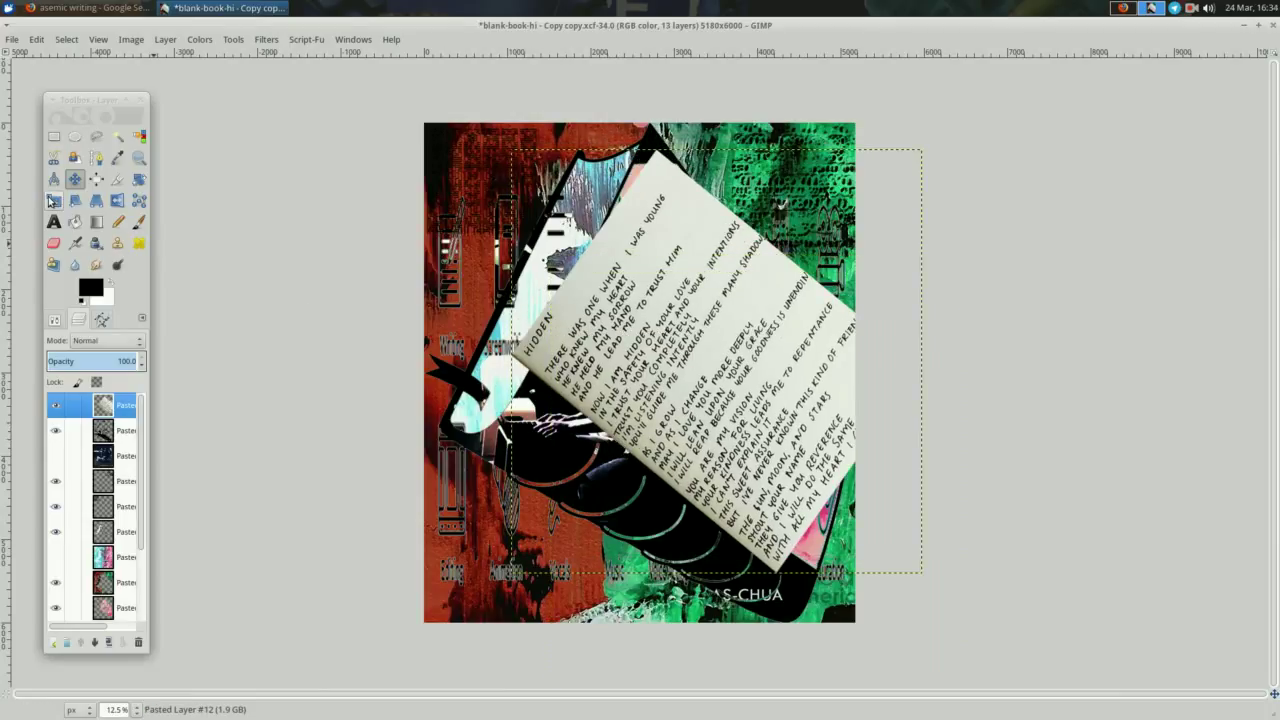
# - Select the page's pale paper by color, cut it away from the handwriting, and clear the selection
pyautogui.click(139, 136)
pyautogui.click(581, 286)
pyautogui.hotkey('ctrl', 'x')
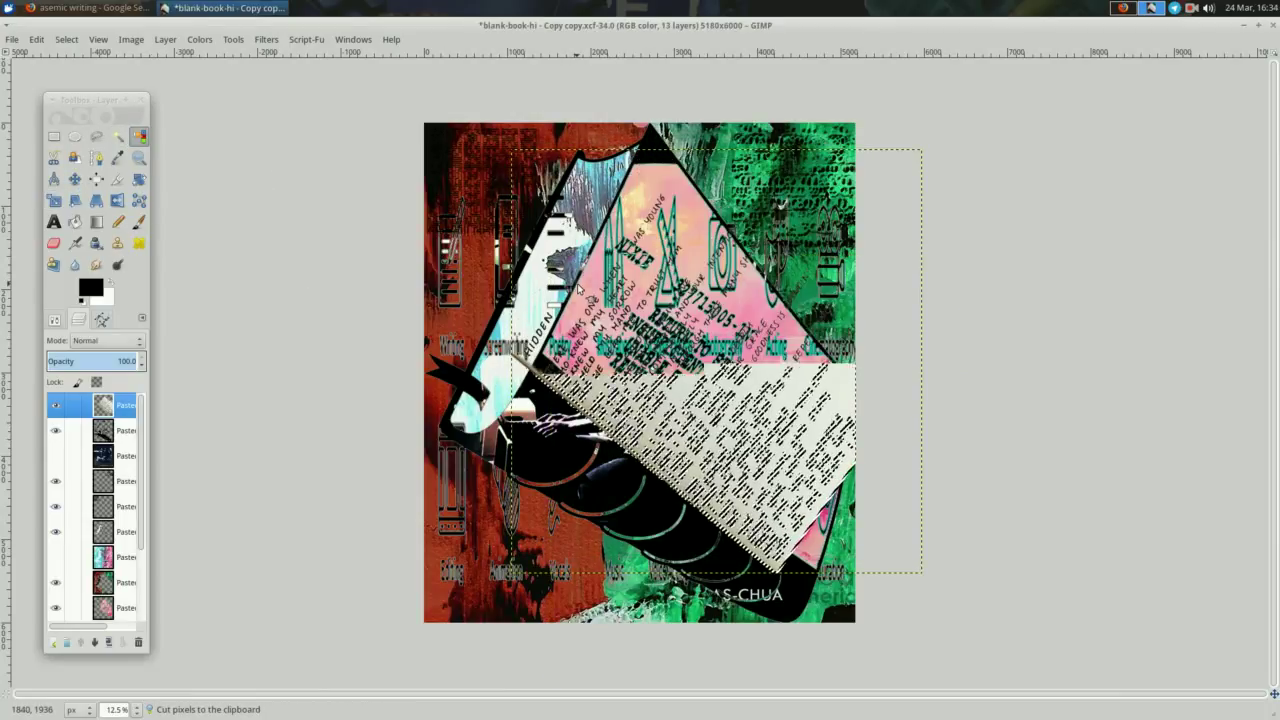
pyautogui.rightClick(280, 229)
pyautogui.moveTo(310, 274)
pyautogui.click(381, 296)
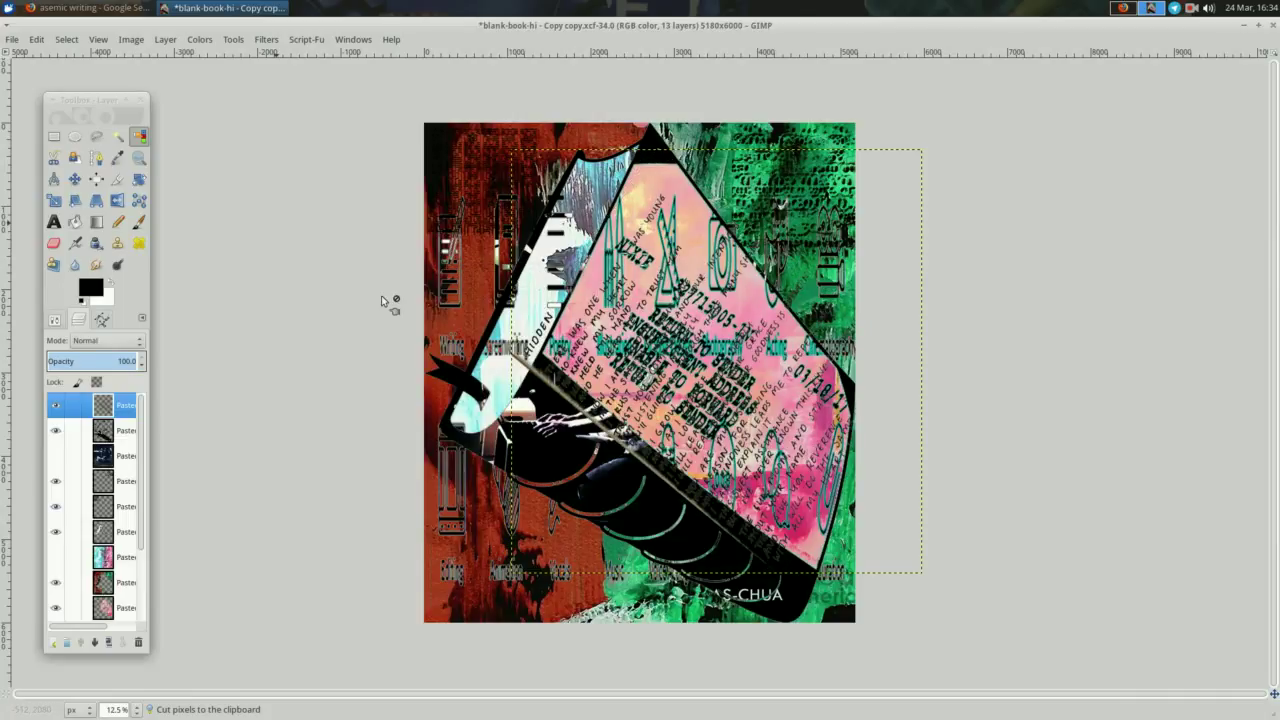
pyautogui.press('End')
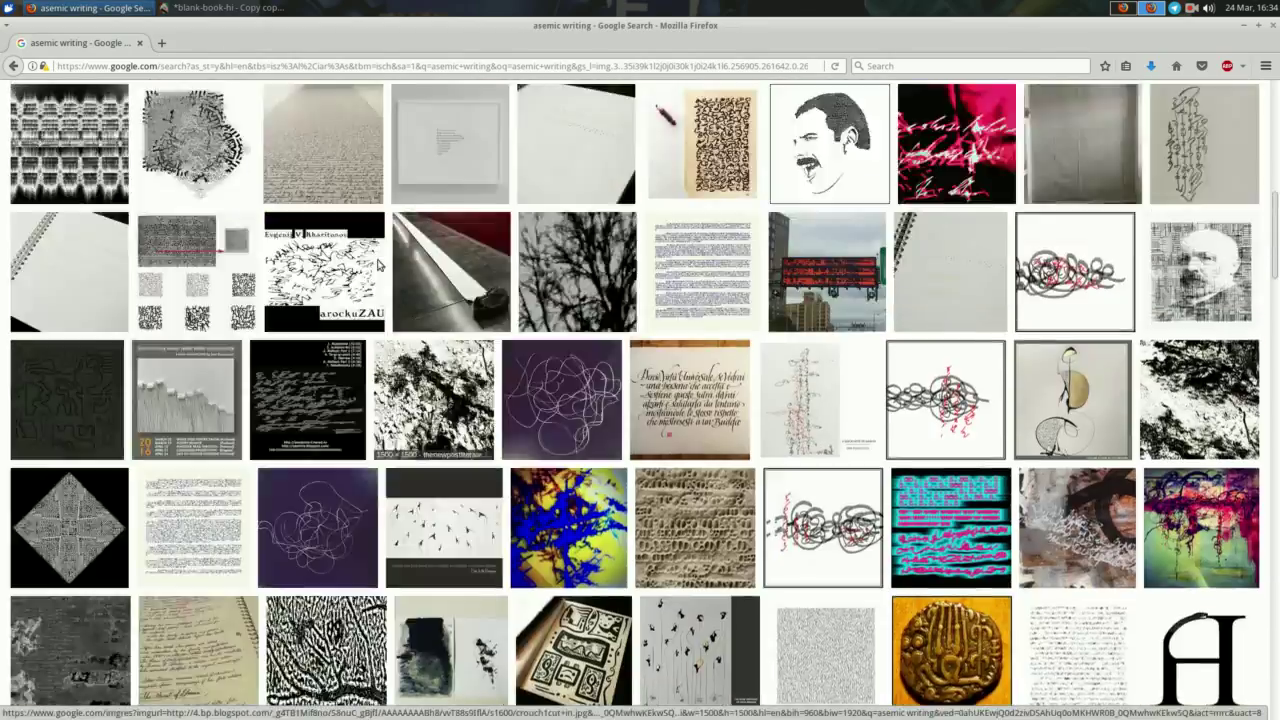
# - Search the large, square images for "render logo" and look through the results for the white-on-blue render wordmark
pyautogui.scroll(10, 320, 130)
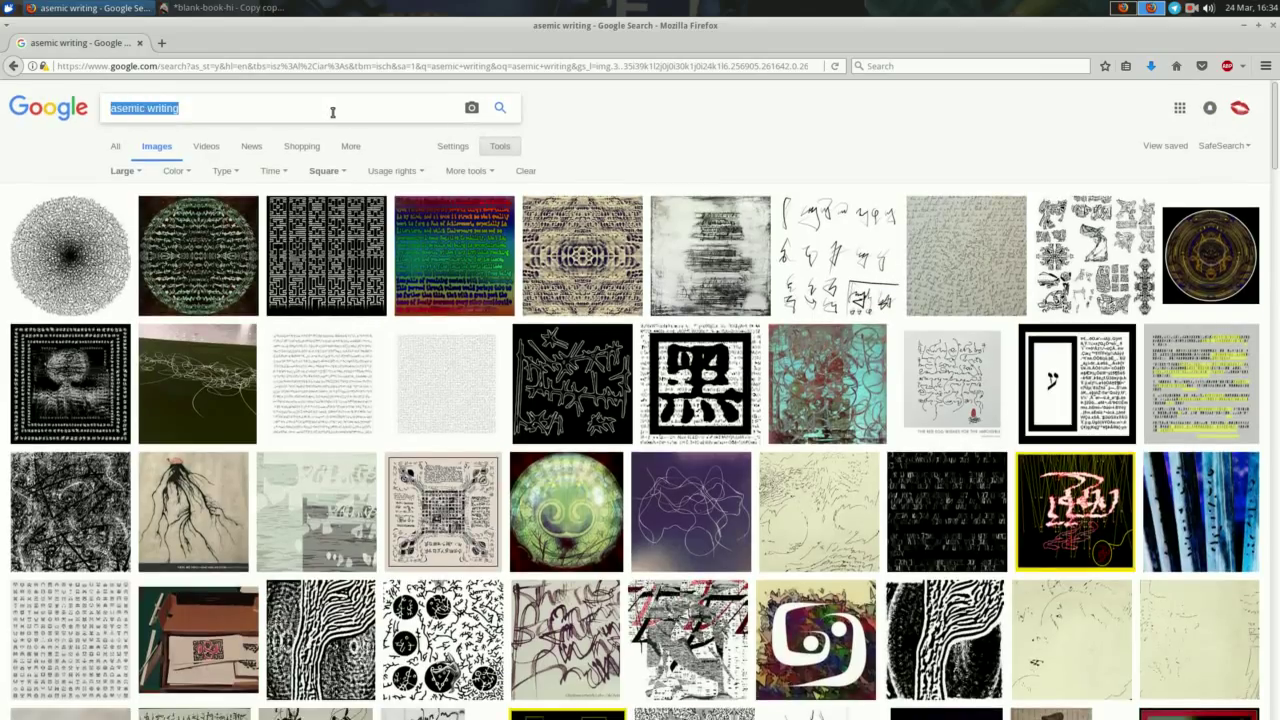
pyautogui.click(332, 112)
pyautogui.write('render logo')
pyautogui.press('Return')
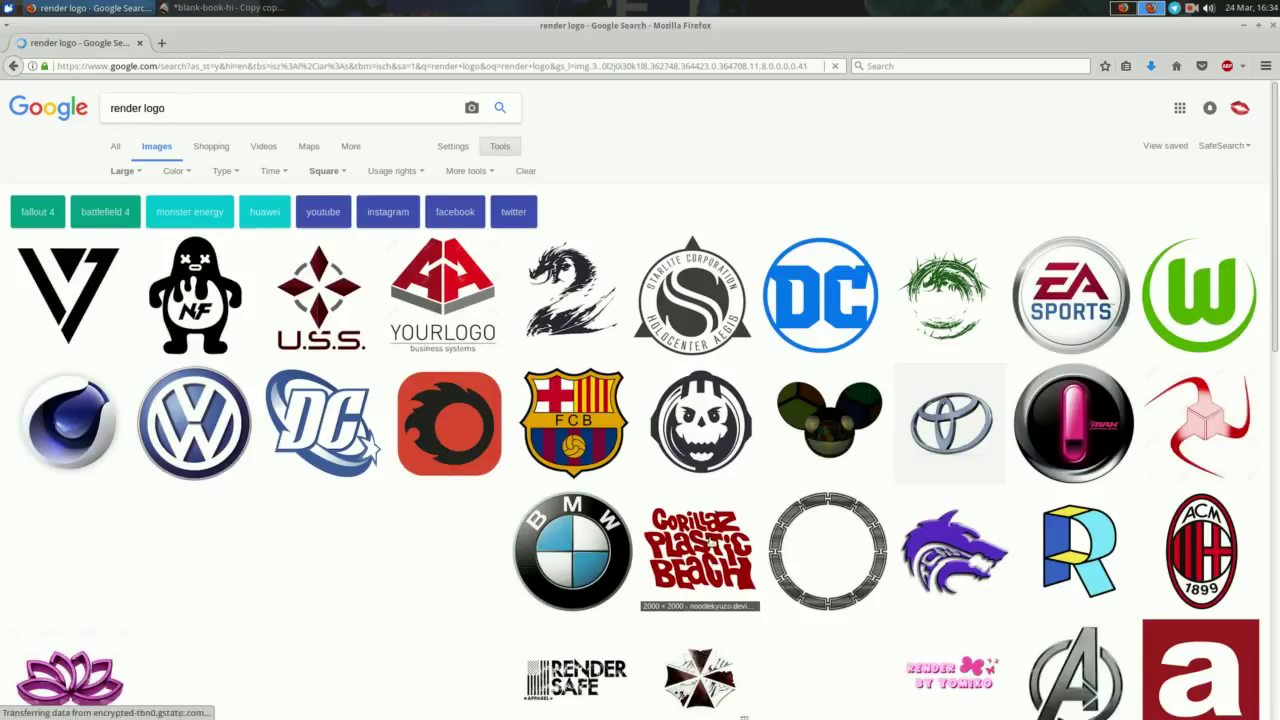
pyautogui.scroll(-2, 320, 430)
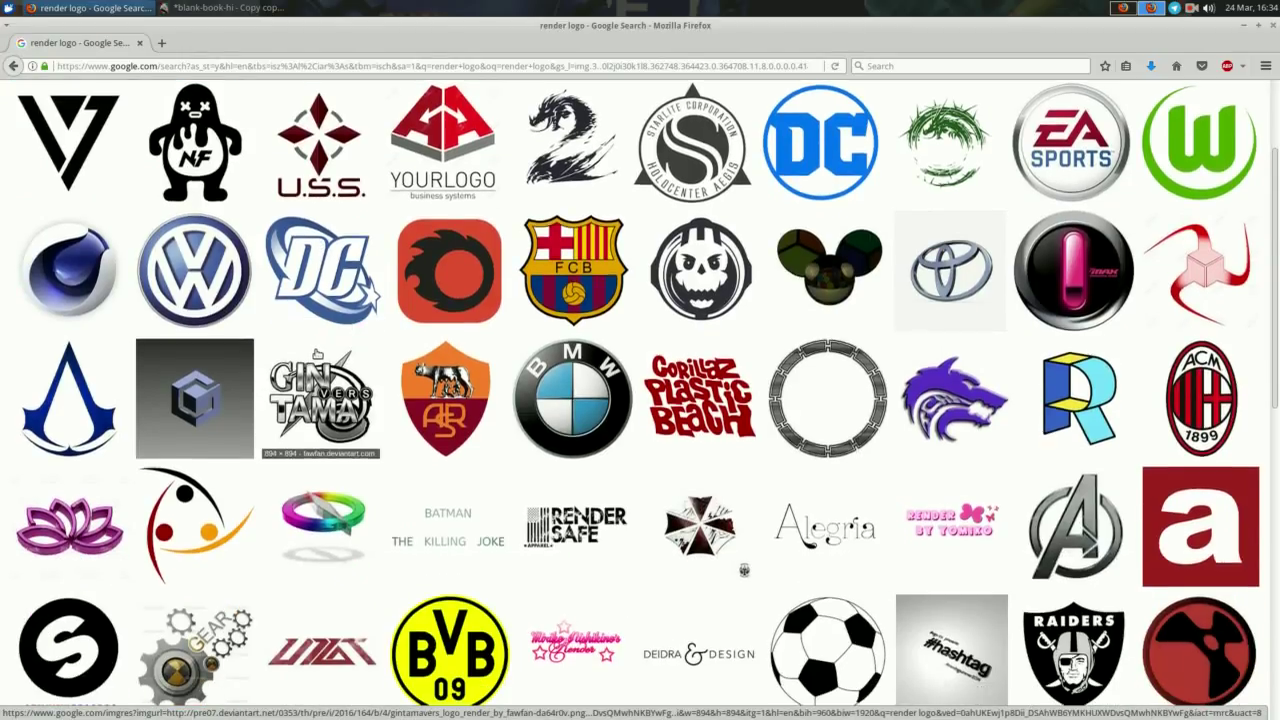
pyautogui.scroll(-2, 315, 352)
pyautogui.scroll(-2, 313, 352)
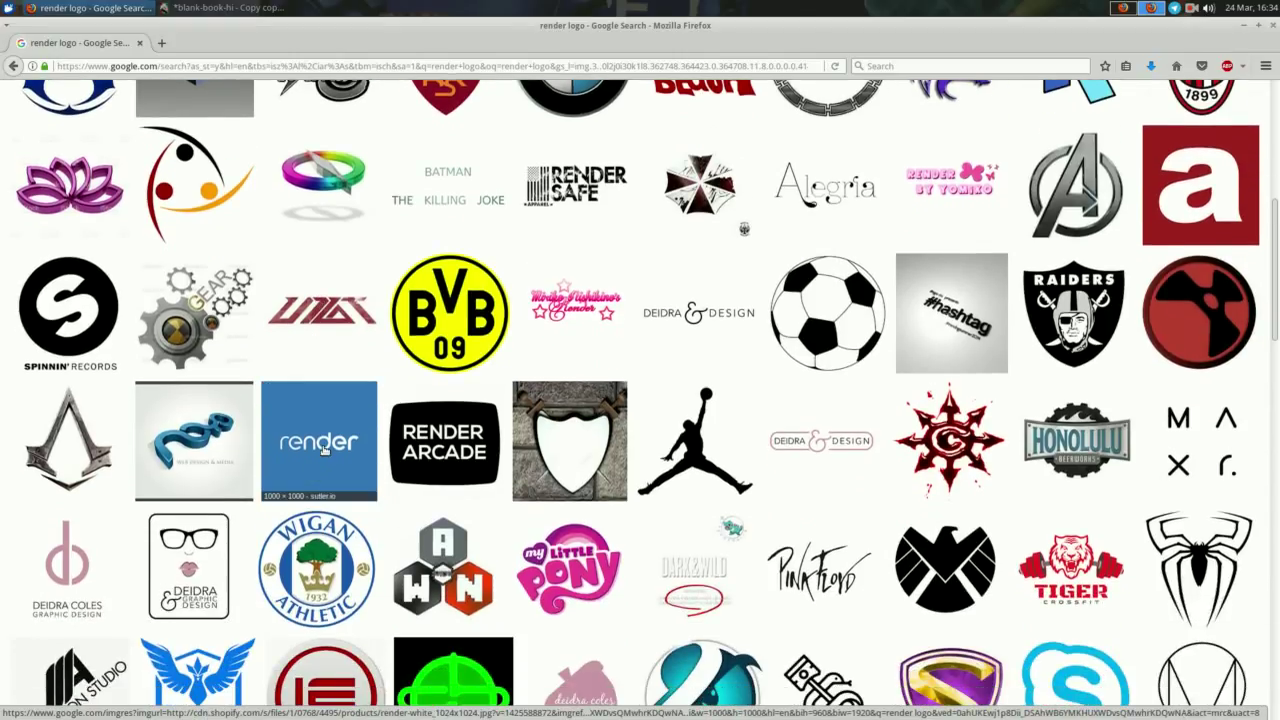
# - Open the preview of the white-on-blue render logo and save the image to disk
pyautogui.click(316, 470)
pyautogui.rightClick(353, 401)
pyautogui.click(398, 560)
pyautogui.press('Return')
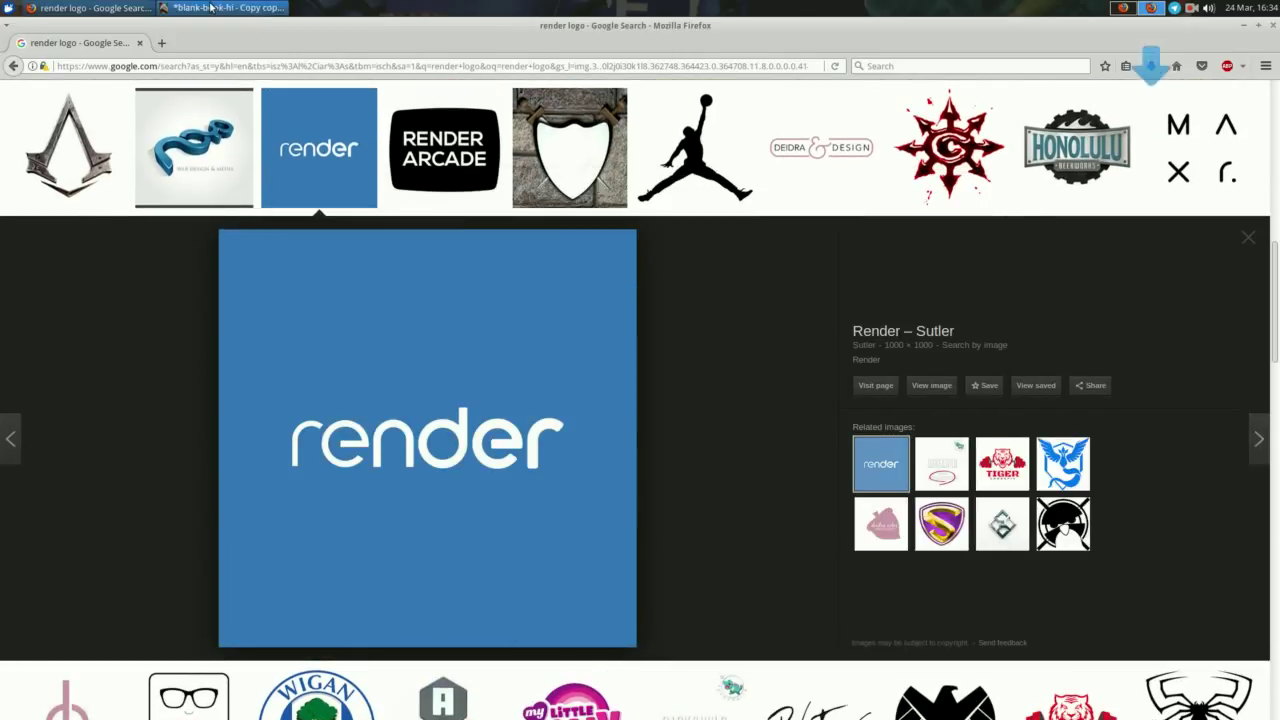
# - Switch from the browser and open the downloaded render logo as a separate image in GIMP
pyautogui.hotkey('alt', 'Tab')
pyautogui.rightClick(297, 166)
pyautogui.moveTo(330, 182)
pyautogui.click(419, 223)
pyautogui.doubleClick(419, 222)
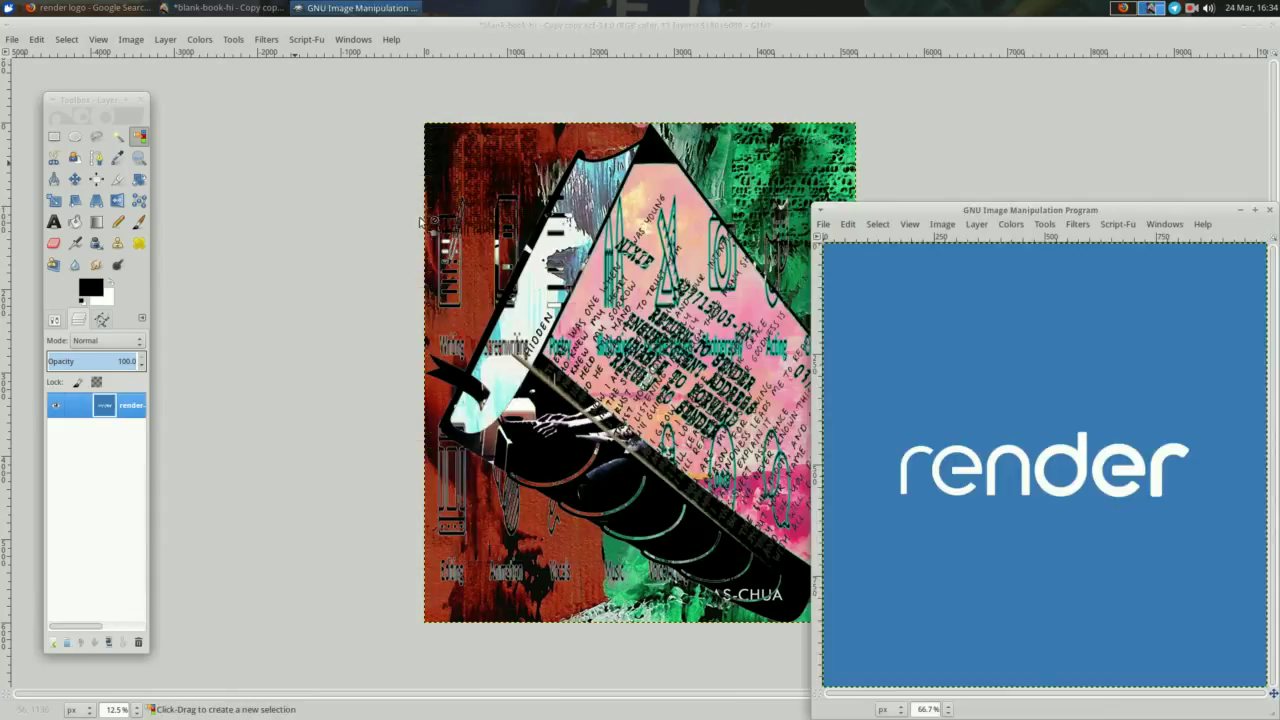
# - Cut a rectangular selection around the word "render" and close the logo image without saving
pyautogui.press('r')
pyautogui.moveTo(878, 413); pyautogui.dragTo(1205, 510)
pyautogui.hotkey('ctrl', 'x')
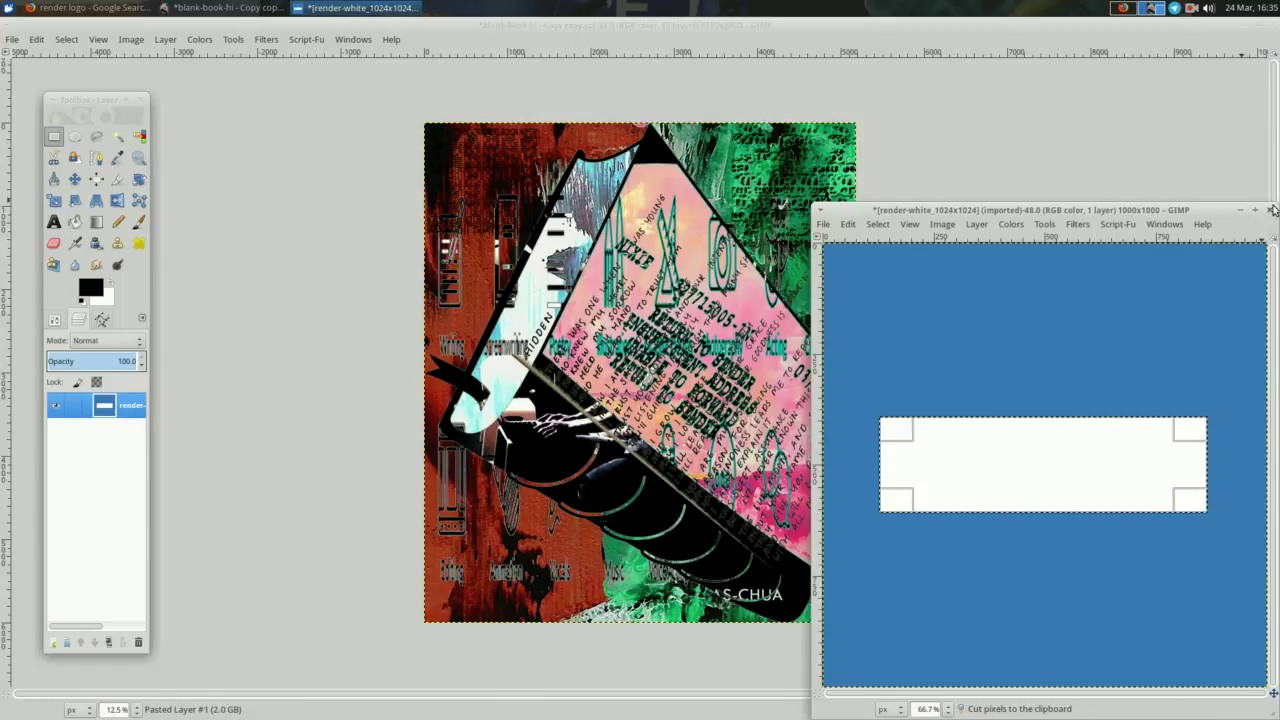
pyautogui.click(1272, 209)
pyautogui.click(975, 528)
# - Paste the render logo into the book artwork as a new layer and move it about 1360, 2656 px over the cover's lower corner
pyautogui.hotkey('ctrl', 'v')
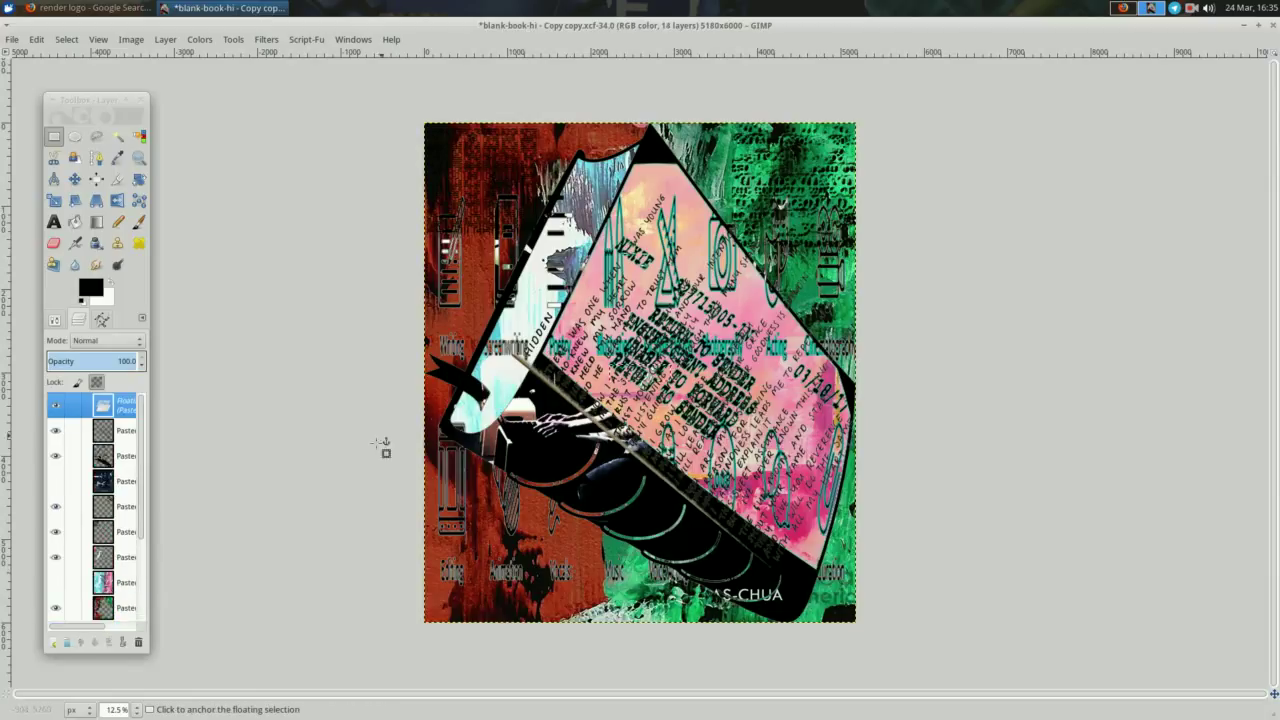
pyautogui.click(52, 642)
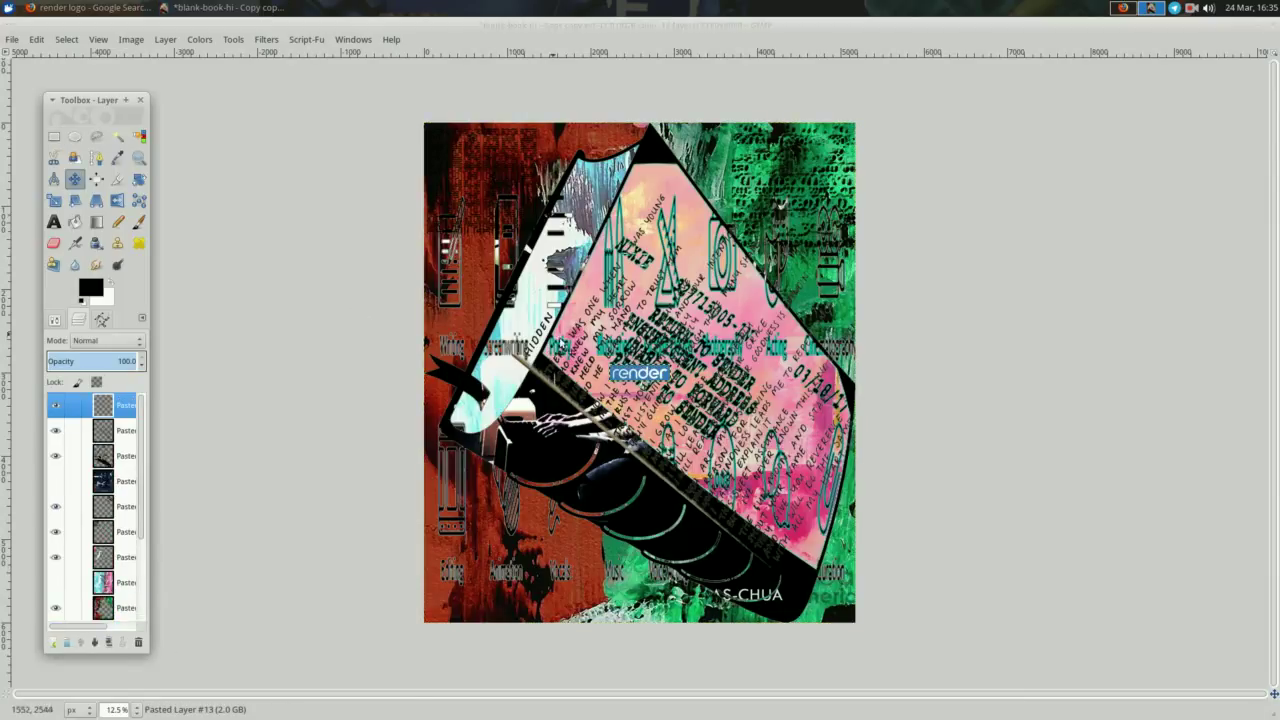
pyautogui.moveTo(590, 357); pyautogui.dragTo(703, 578)
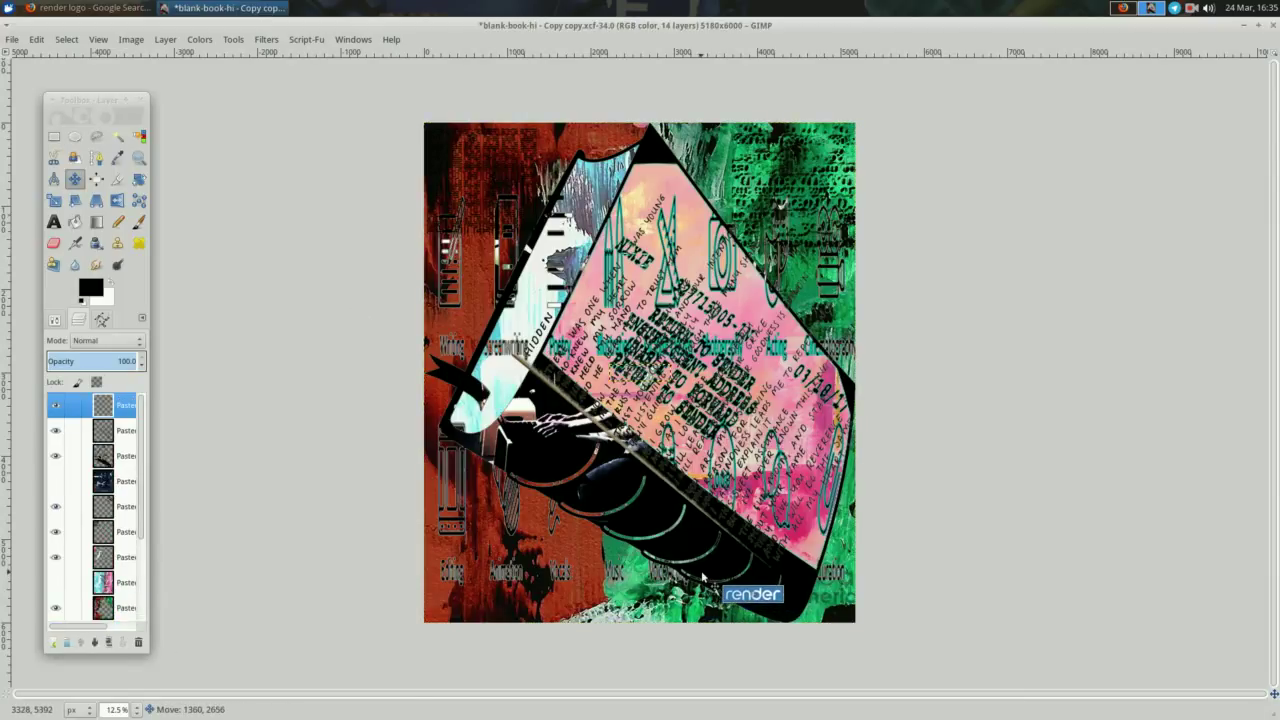
# - Select the bottommost layer in the stack and save the artwork as "blank-book-hi - Copy copy.xcf"
pyautogui.scroll(-3, 124, 570)
pyautogui.click(121, 608)
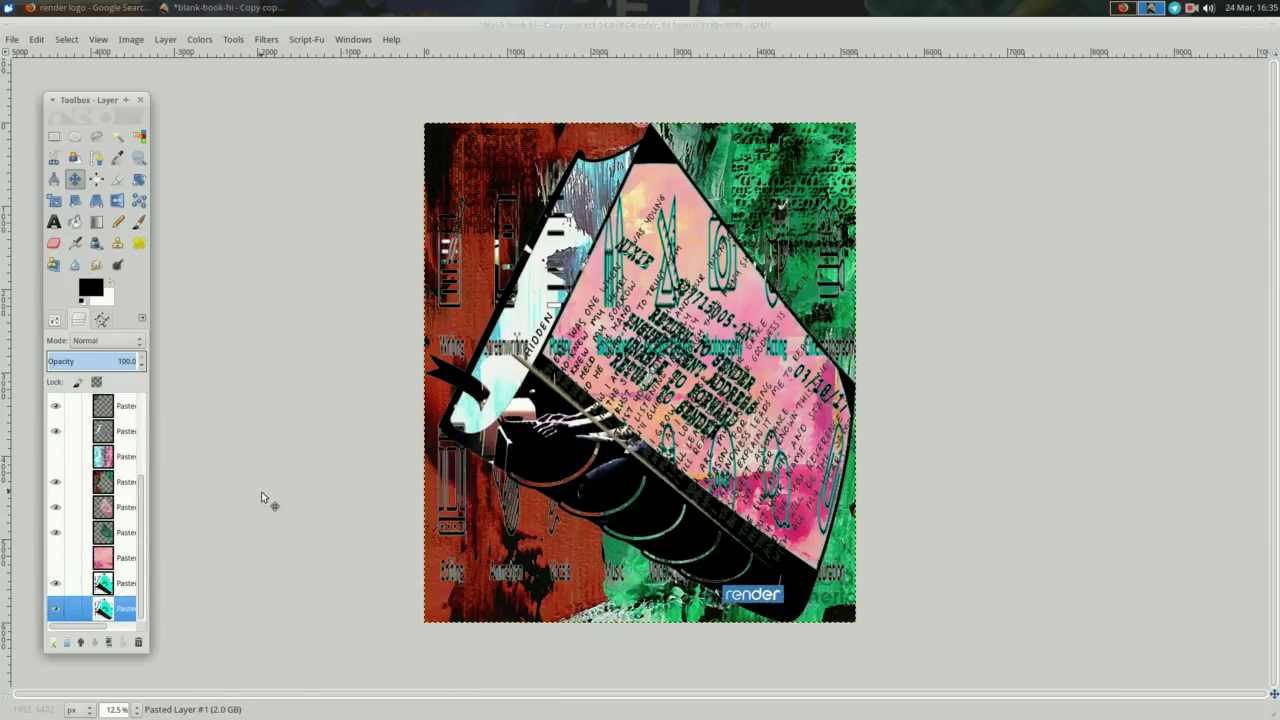
pyautogui.hotkey('ctrl', 's')
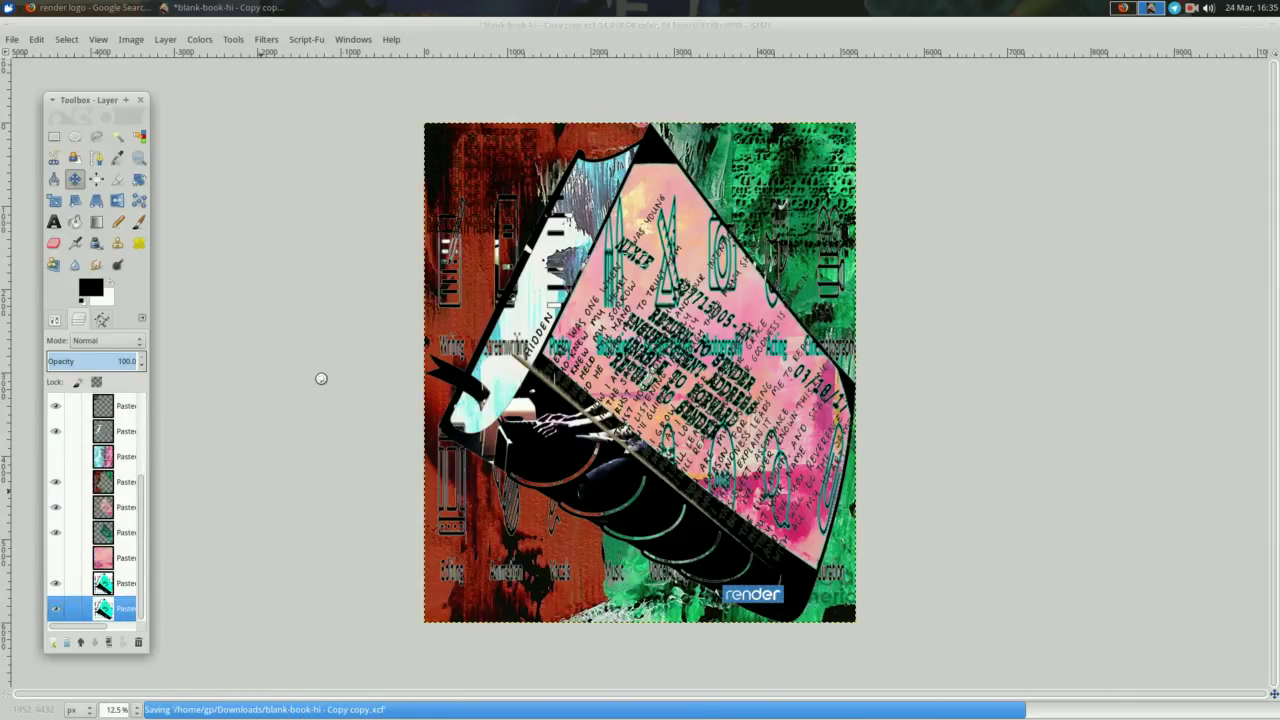